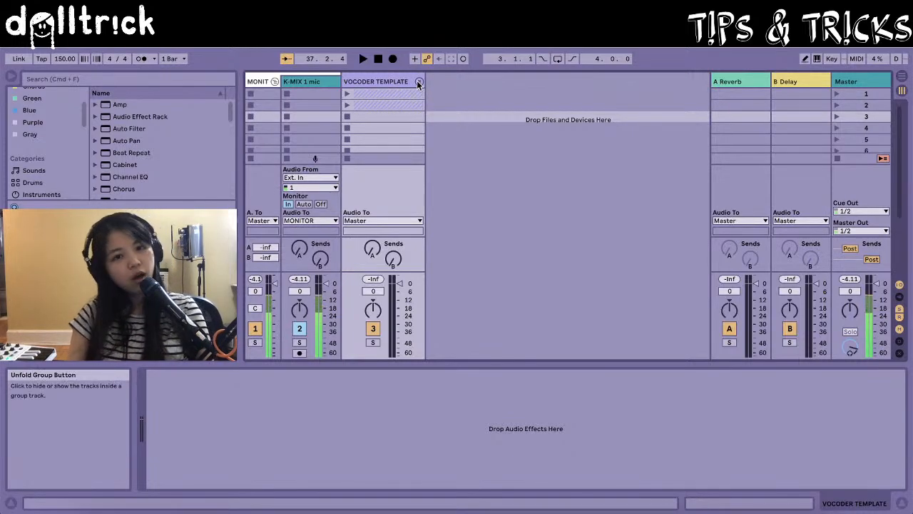
Unfold the VOCODER TEMPLATE group and audition its first scene and the NTH_Vocals clip on the MODULATOR track.
click(419, 82)
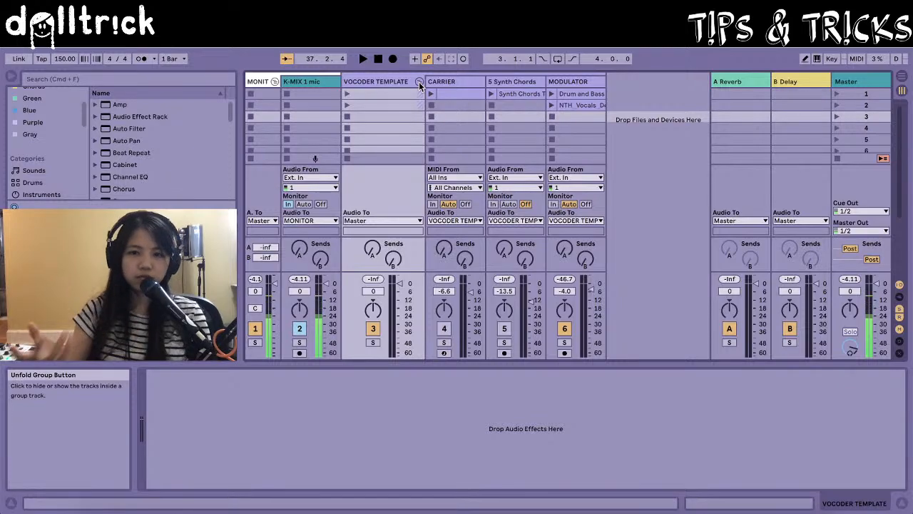
click(837, 94)
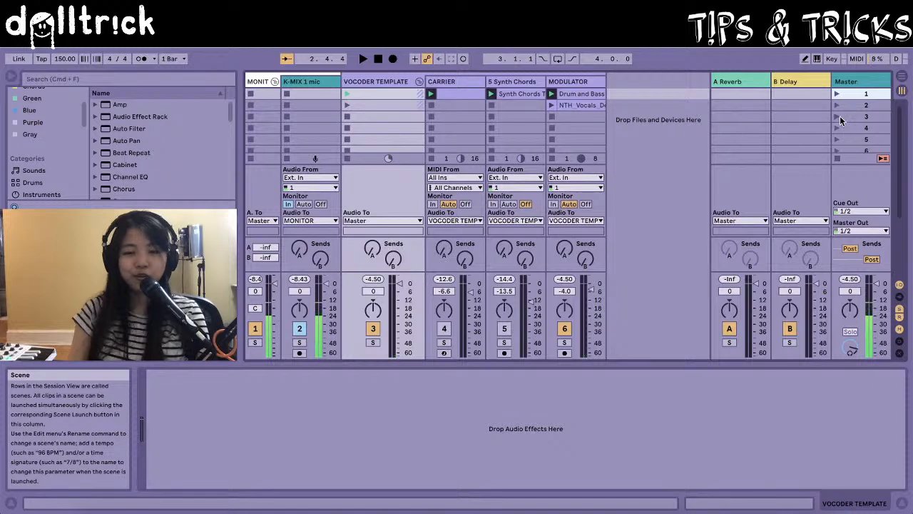
click(568, 83)
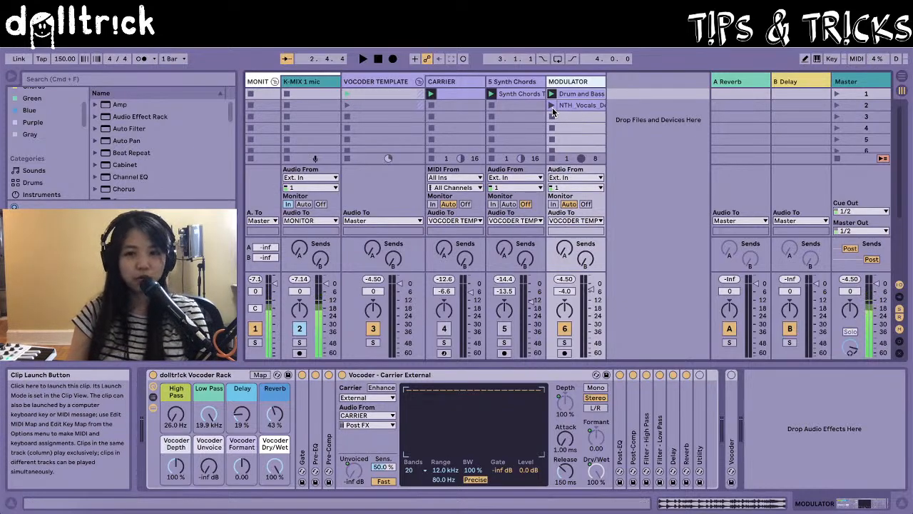
click(552, 106)
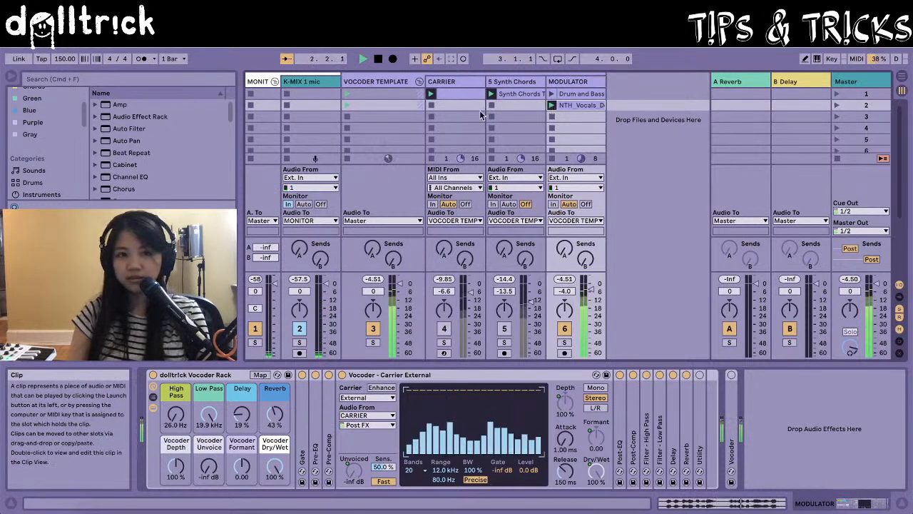
Set the tempo to 120 BPM and audition scene 1 and the NTH_Vocals clip at that speed.
drag(64, 59, 65, 94)
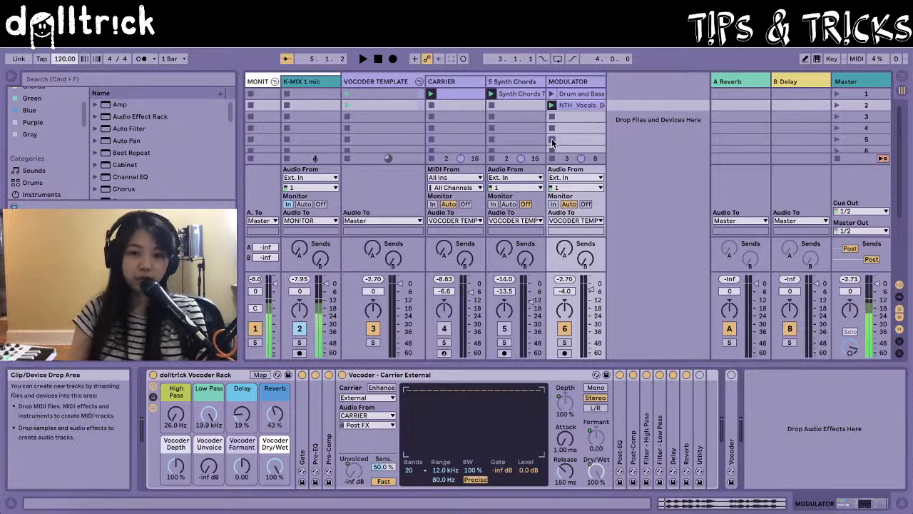
key(space)
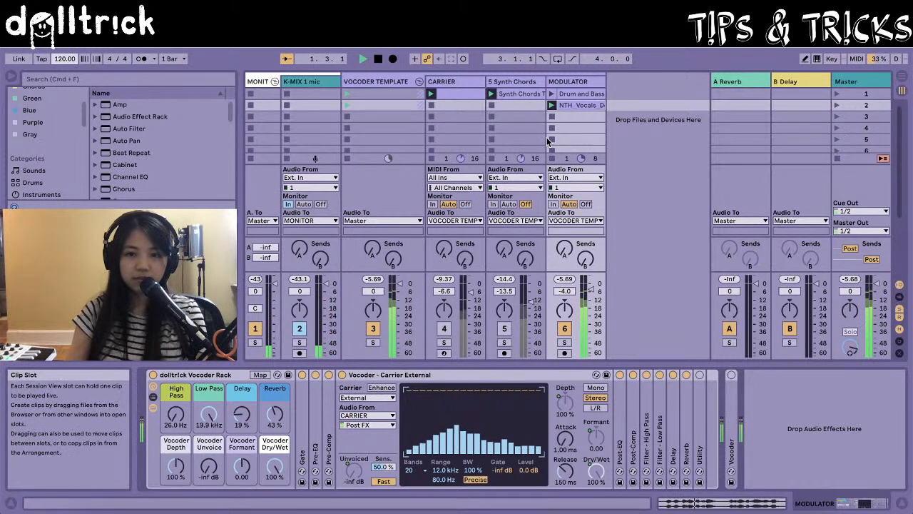
click(836, 117)
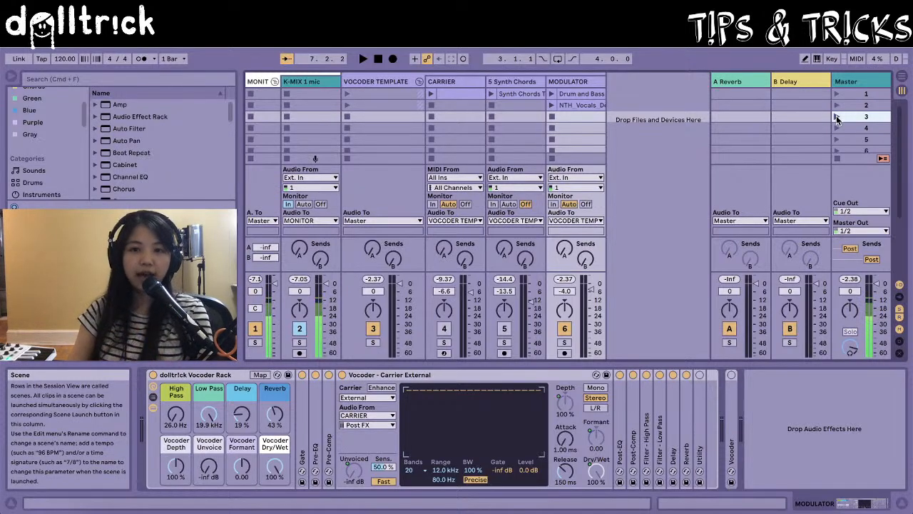
click(838, 95)
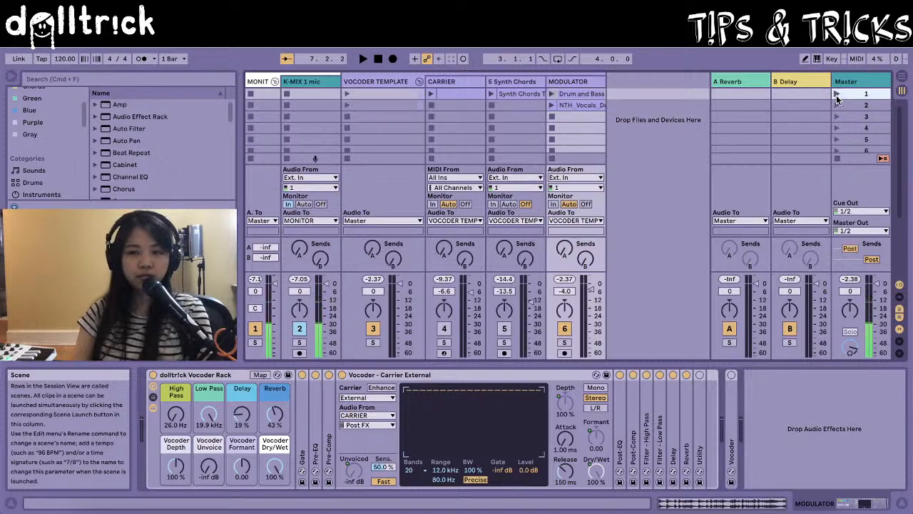
click(836, 95)
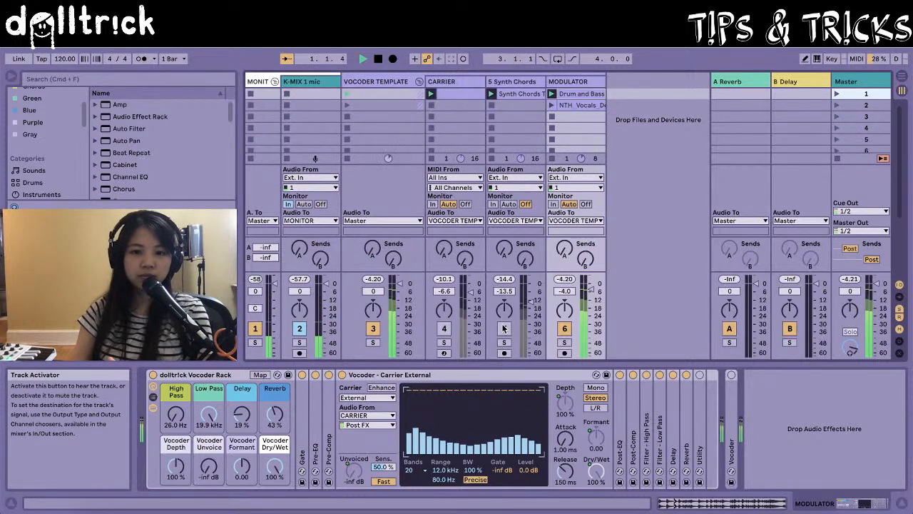
click(550, 106)
Lower the VOCODER TEMPLATE group's volume to -34.4 dB and set the song tempo to 84 BPM.
drag(399, 288, 401, 325)
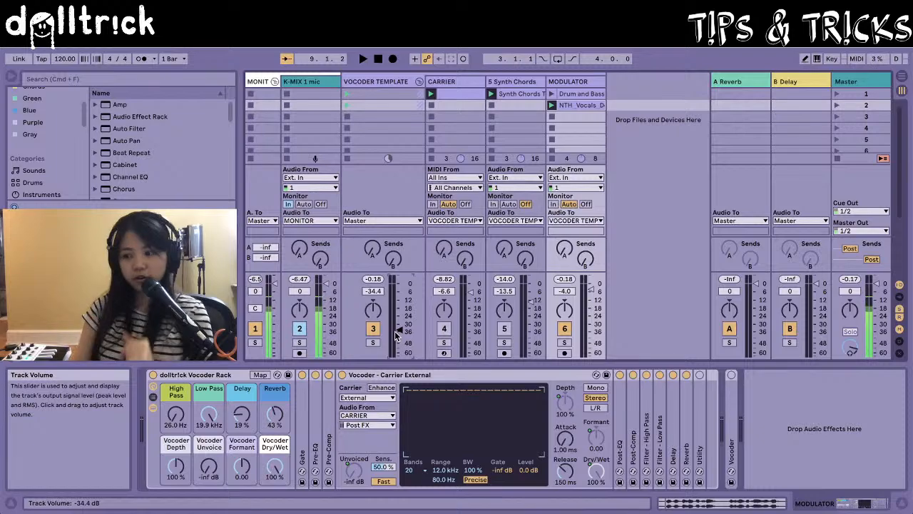
click(63, 60)
text(84)
key(Return)
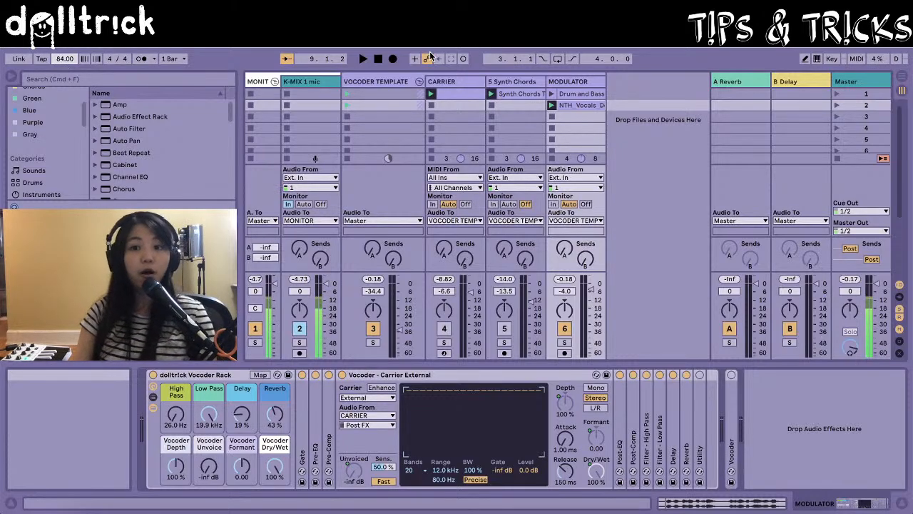
Stop all launched clips using the empty scene 6 and return the playback position to the song's start.
click(838, 148)
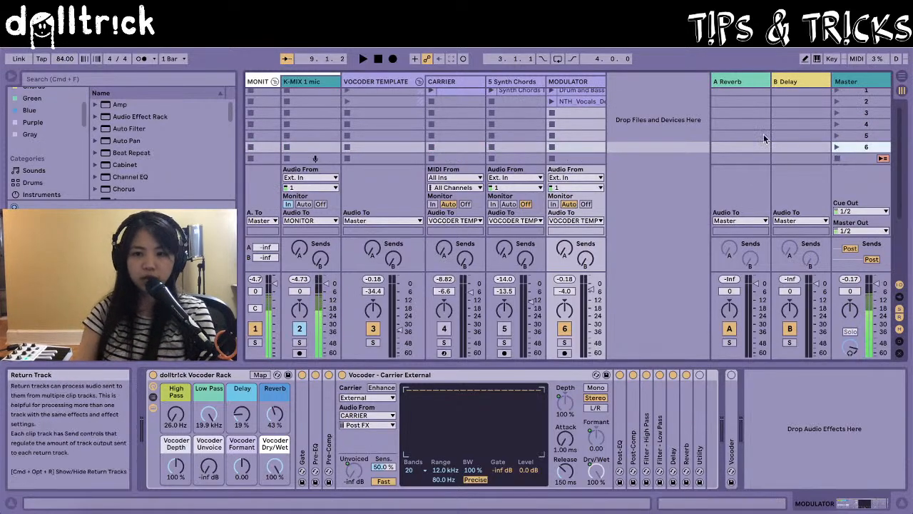
scroll(764, 134, up, 1)
click(378, 59)
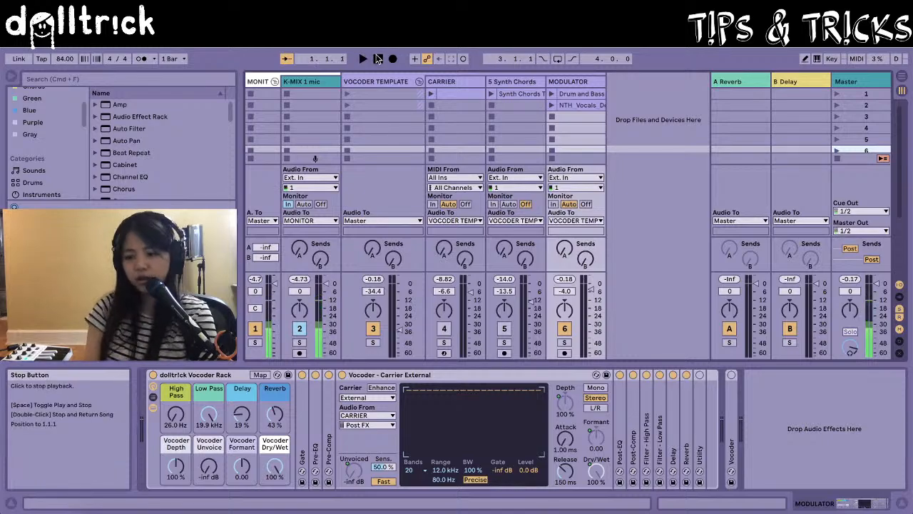
Fold the VOCODER TEMPLATE group and insert a MIDI track named Drums after it.
click(419, 82)
click(383, 83)
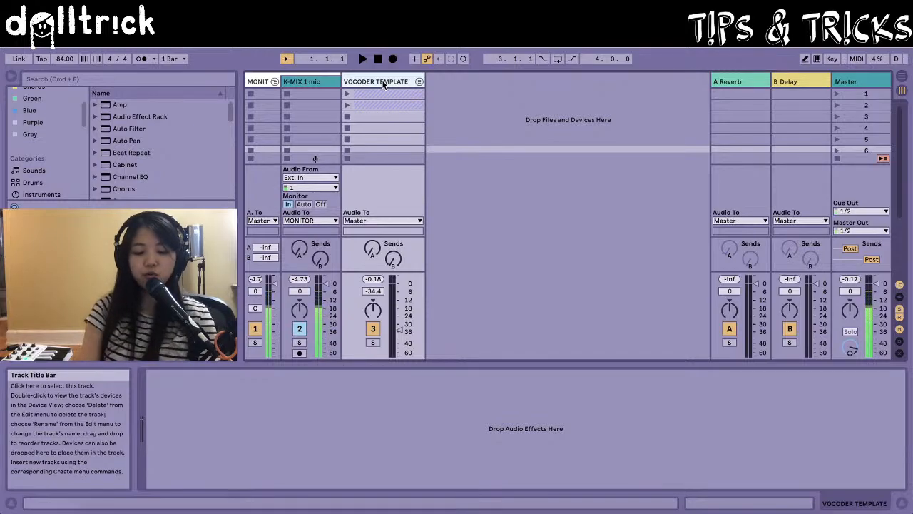
key(super+shift+t)
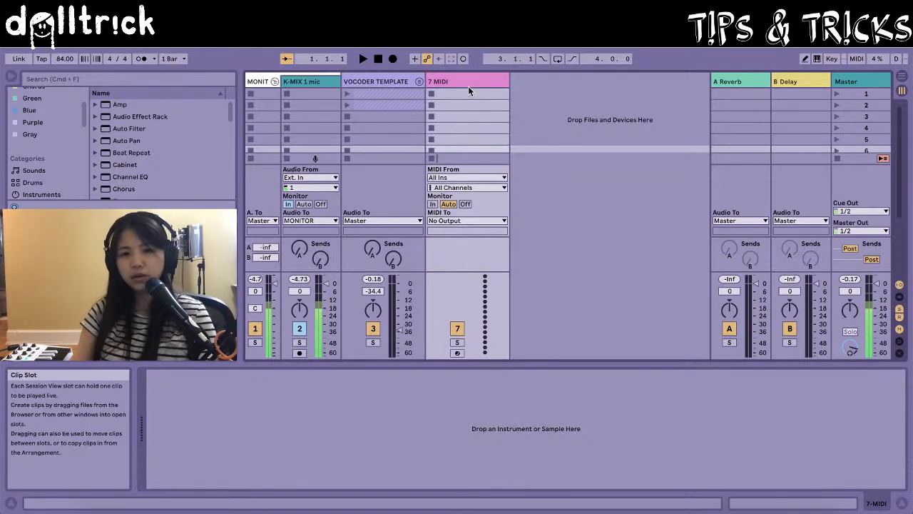
key(super+r)
text(Drums)
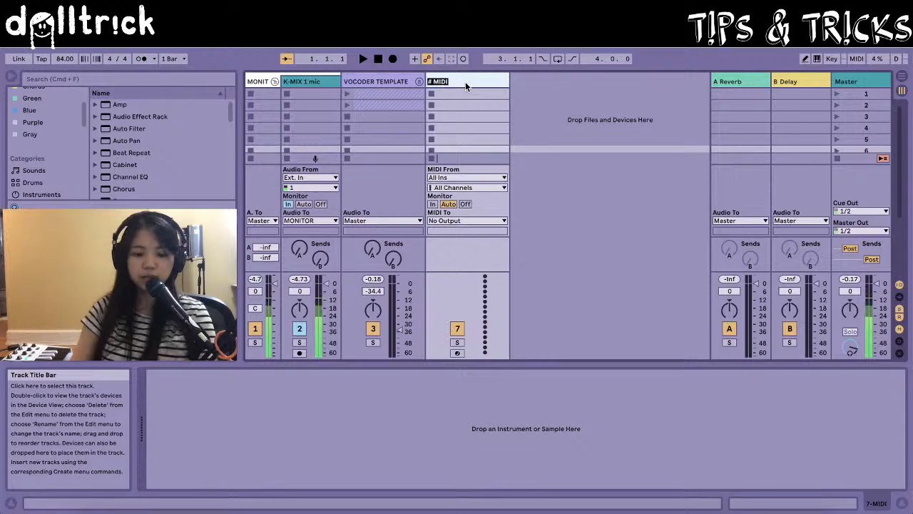
key(Return)
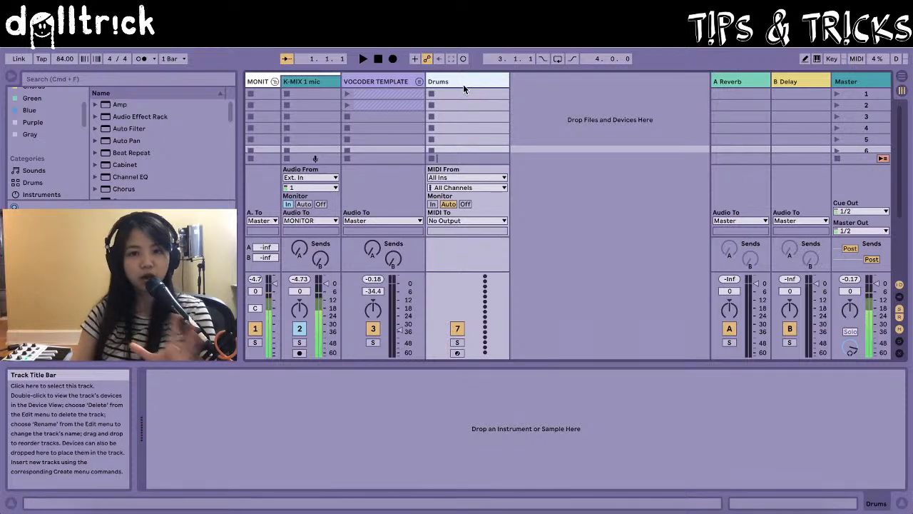
Change the Drums track's color to orange.
right_click(463, 82)
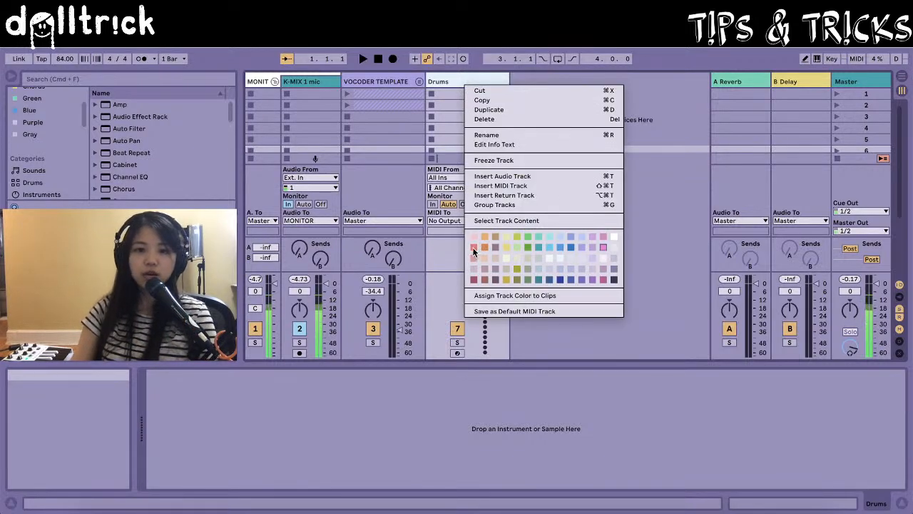
click(472, 247)
right_click(471, 81)
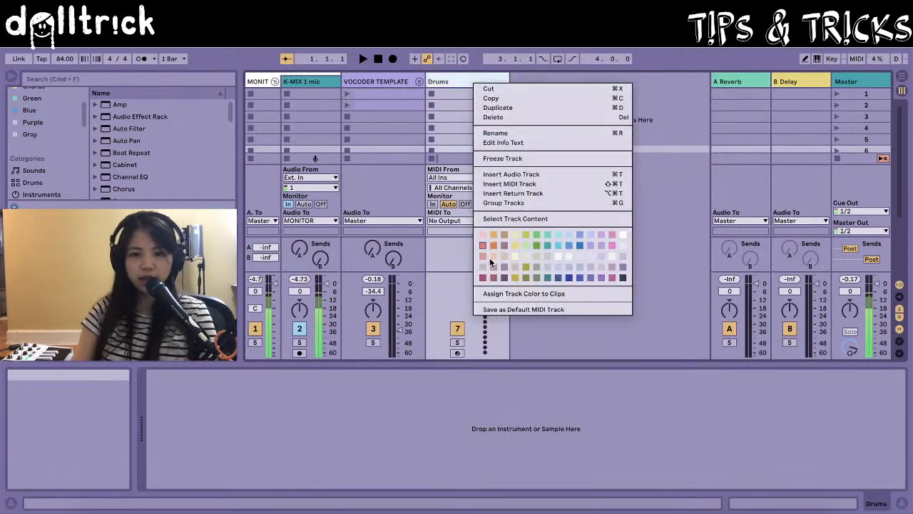
click(493, 246)
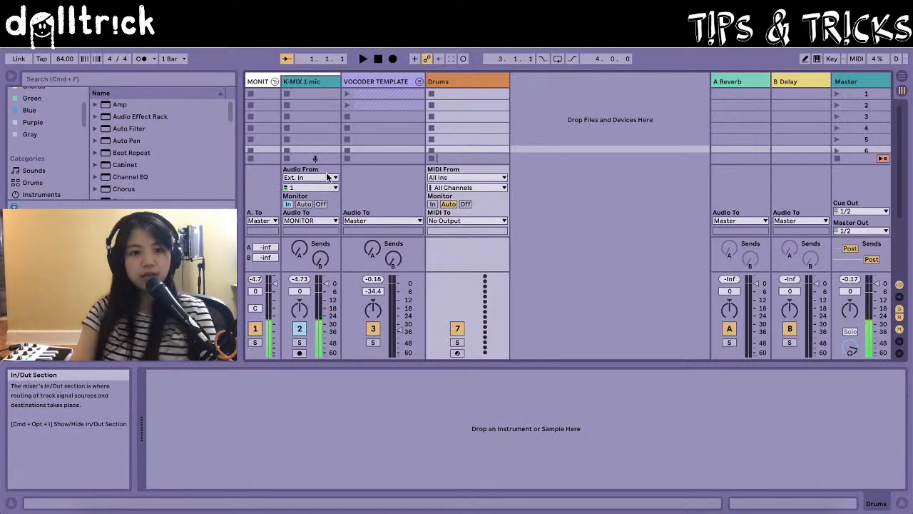
Look through the Sounds and Drums categories in the browser for a suitable drum kit.
click(35, 171)
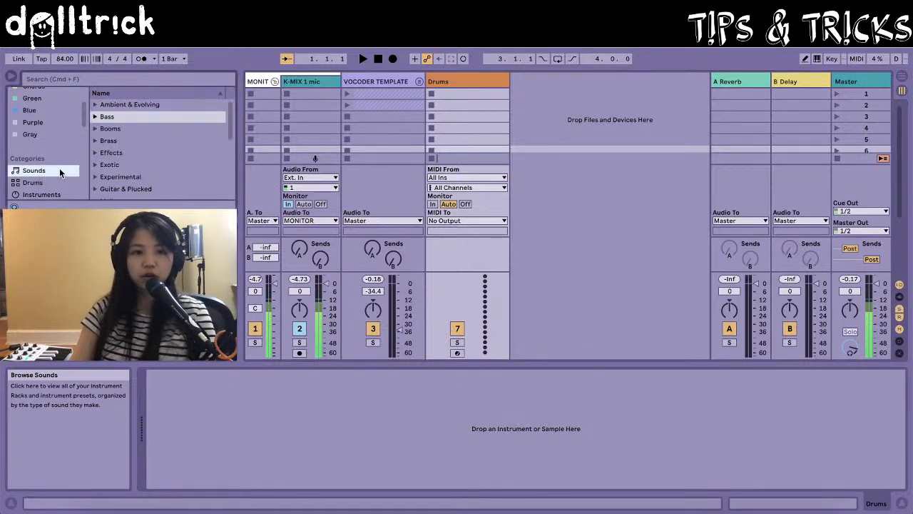
click(32, 182)
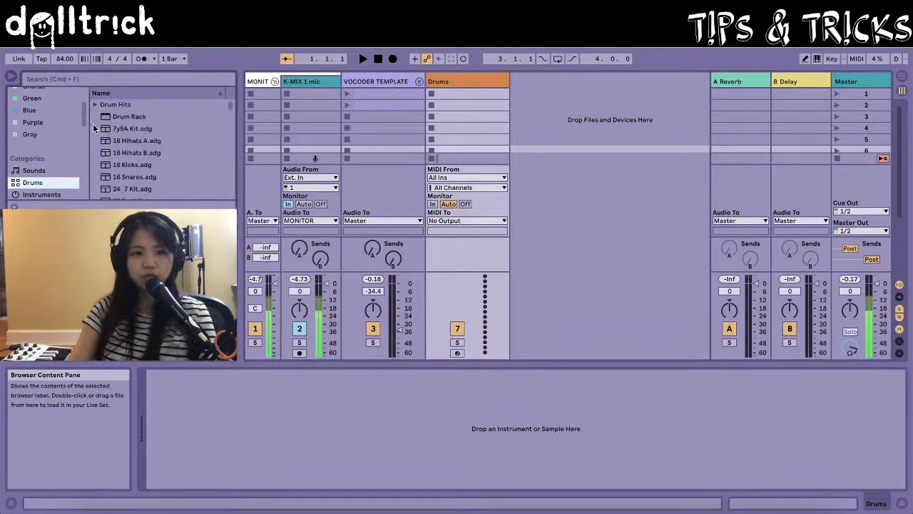
scroll(111, 164, down, 1)
scroll(111, 167, down, 10)
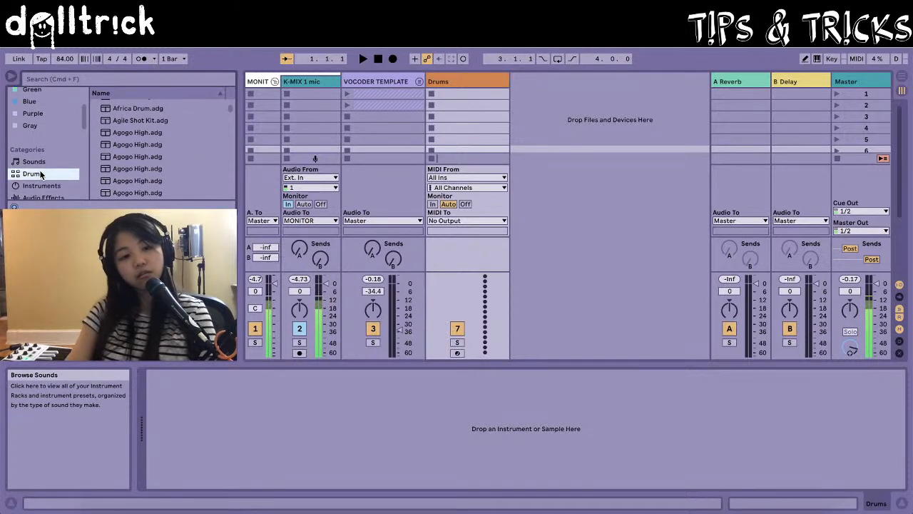
scroll(43, 171, down, 10)
scroll(43, 173, up, 5)
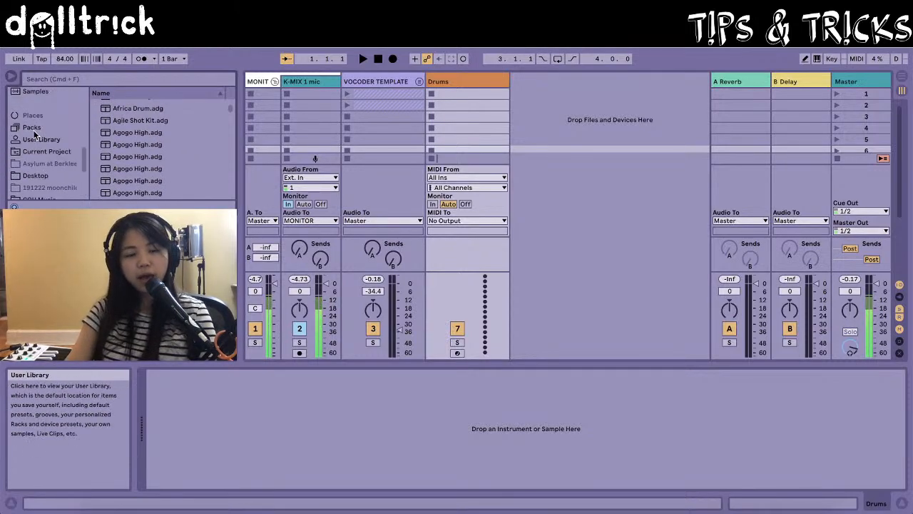
Open the Drums folder of the Build and Drop pack to list its drum kits.
click(33, 127)
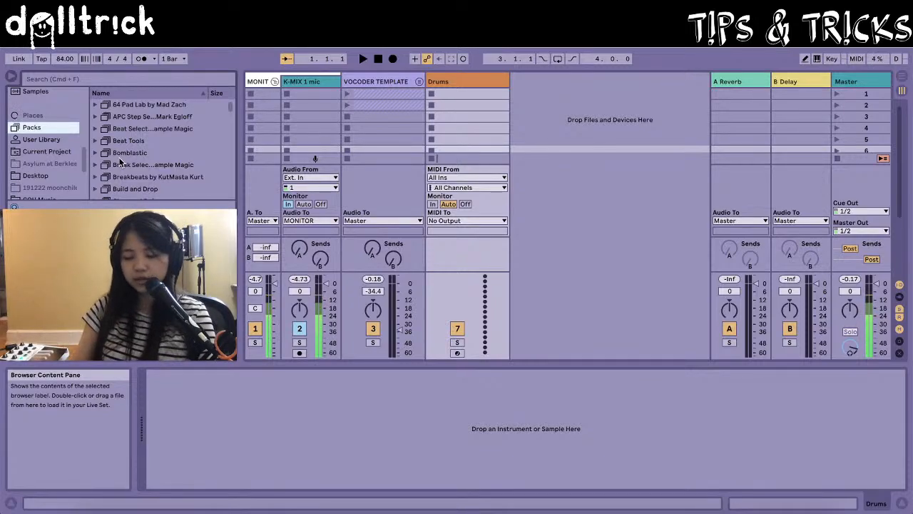
scroll(96, 171, down, 1)
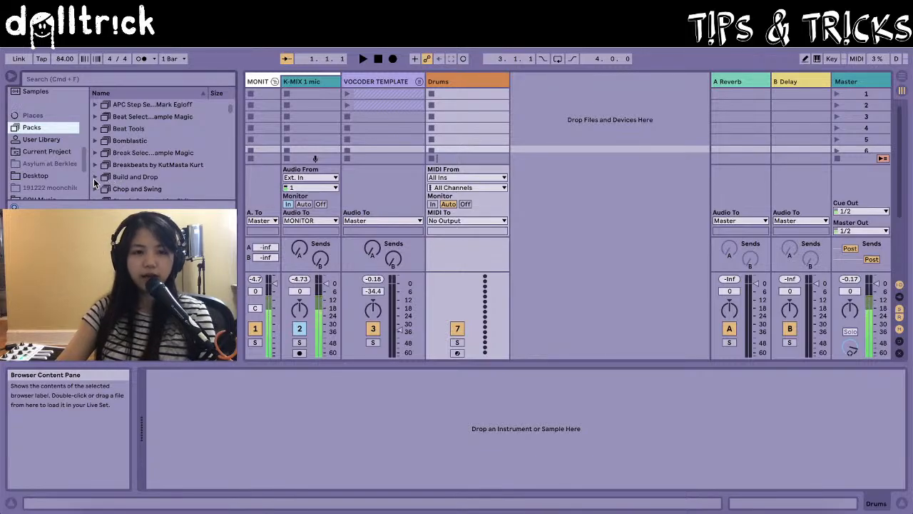
click(95, 179)
scroll(116, 168, down, 7)
scroll(116, 169, up, 6)
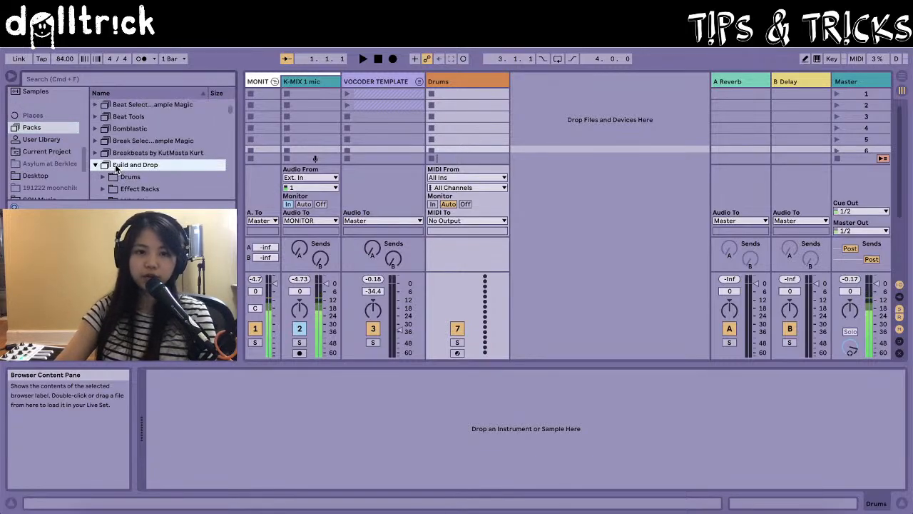
click(120, 177)
click(102, 176)
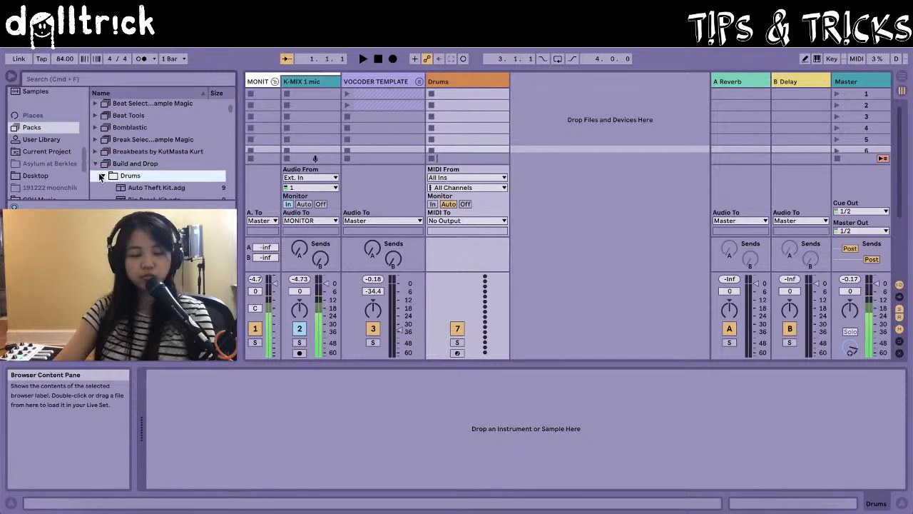
scroll(142, 142, down, 3)
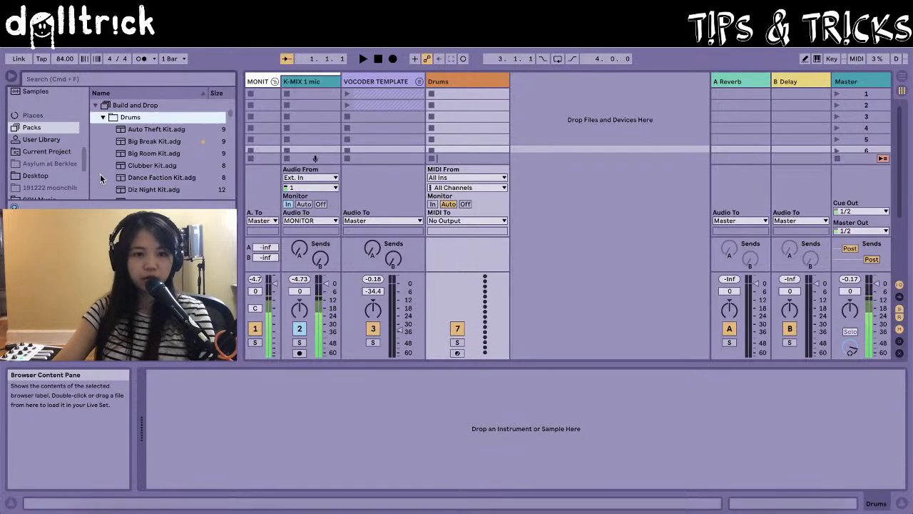
Audition several drum kits from the Build and Drop pack and load Diz Night Kit onto the Drums track.
click(145, 131)
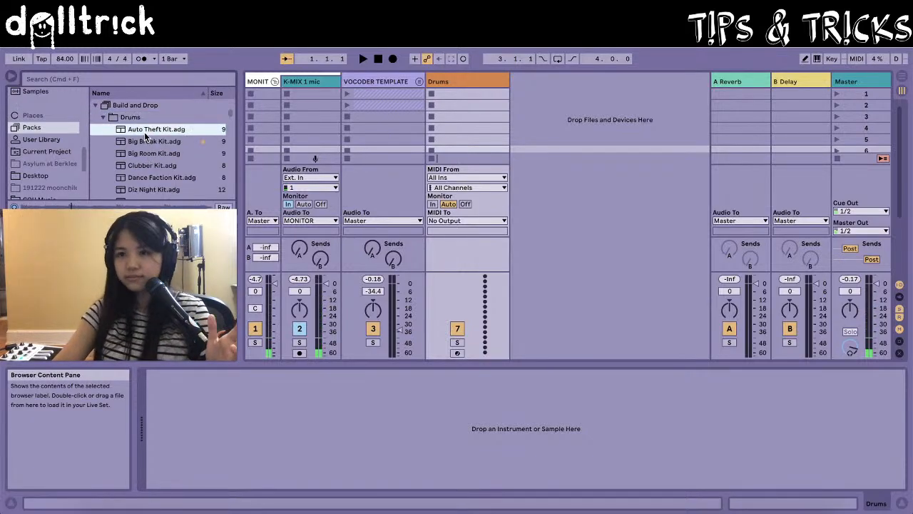
click(143, 142)
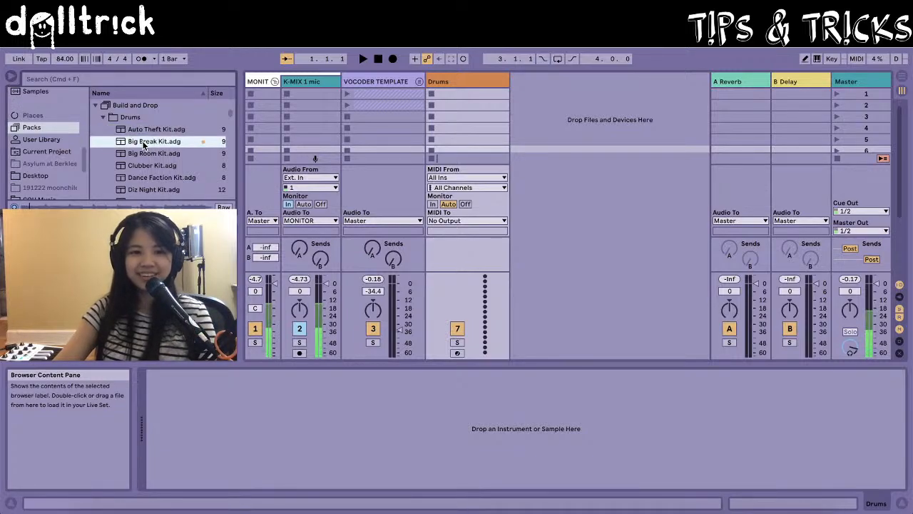
click(144, 165)
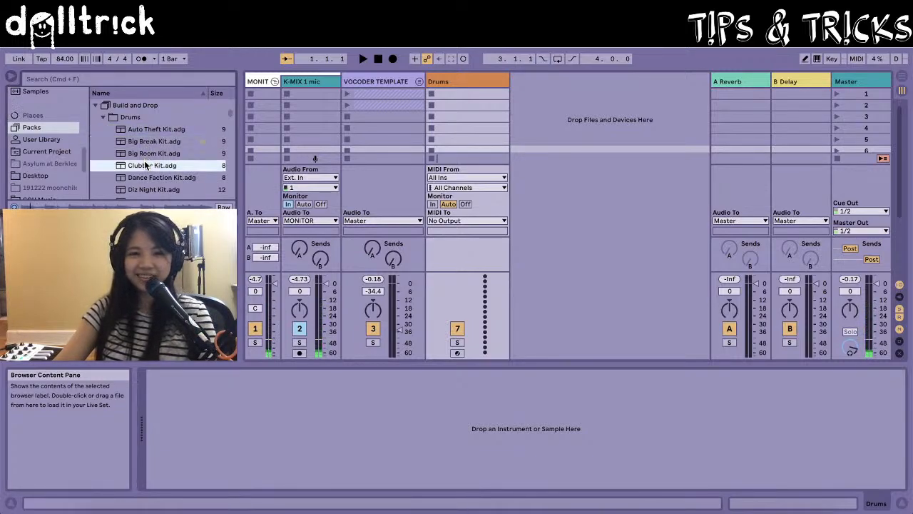
click(147, 178)
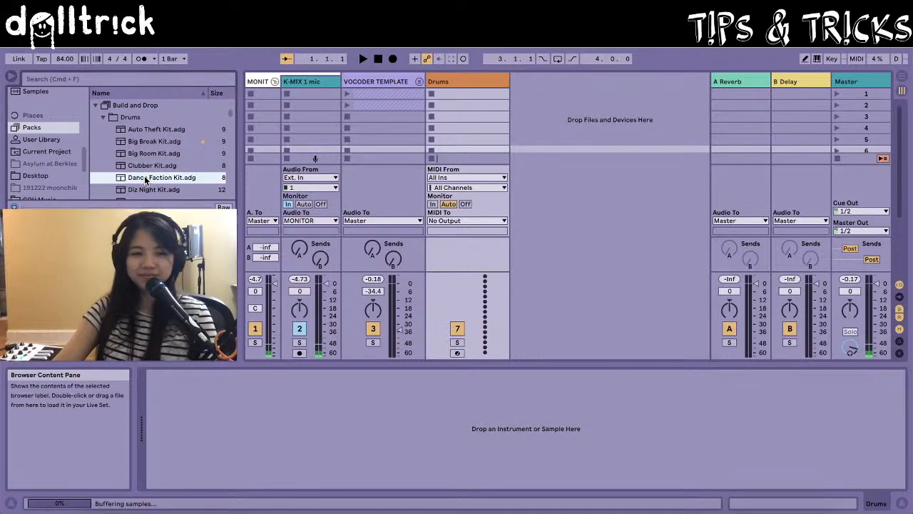
click(144, 187)
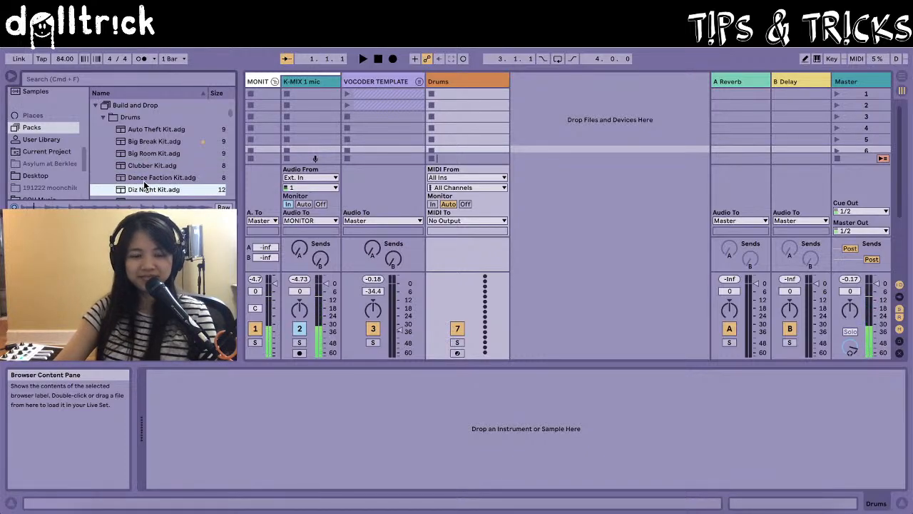
scroll(144, 180, down, 1)
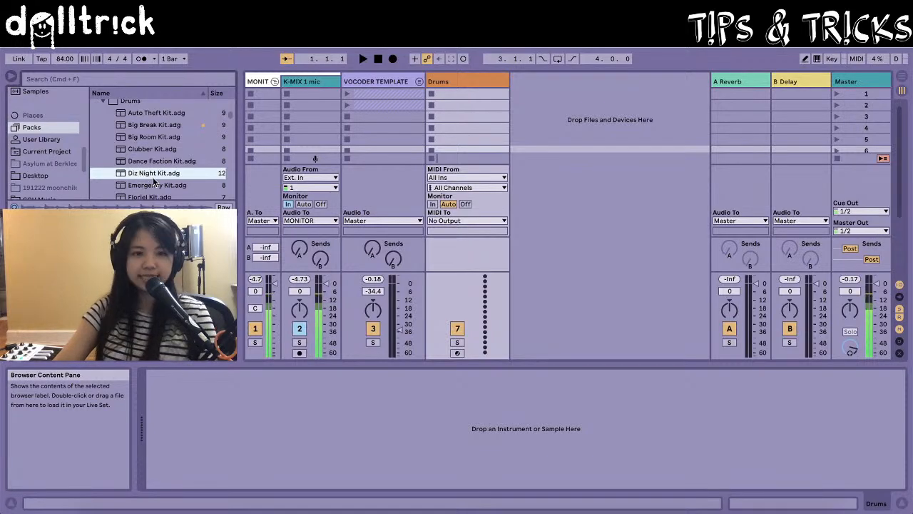
drag(154, 173, 442, 135)
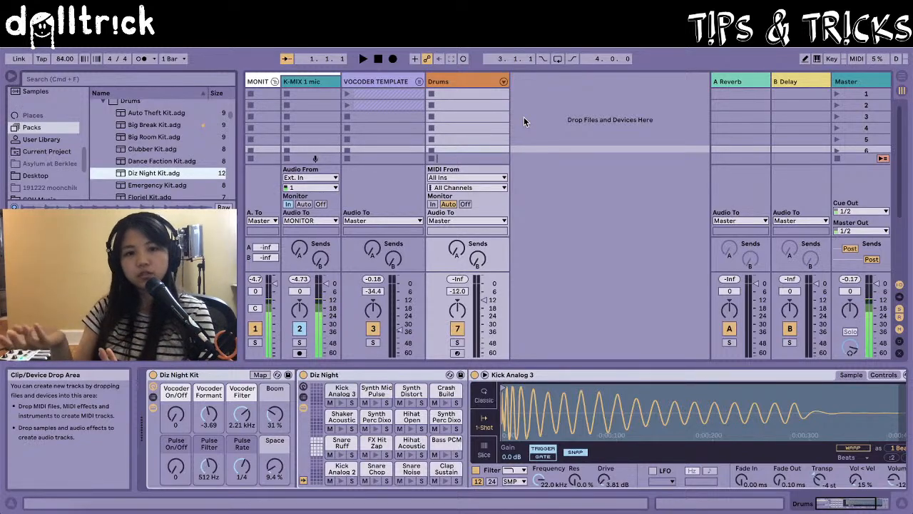
Arm the Drums track for recording and check the MIDI port settings in the preferences.
click(458, 352)
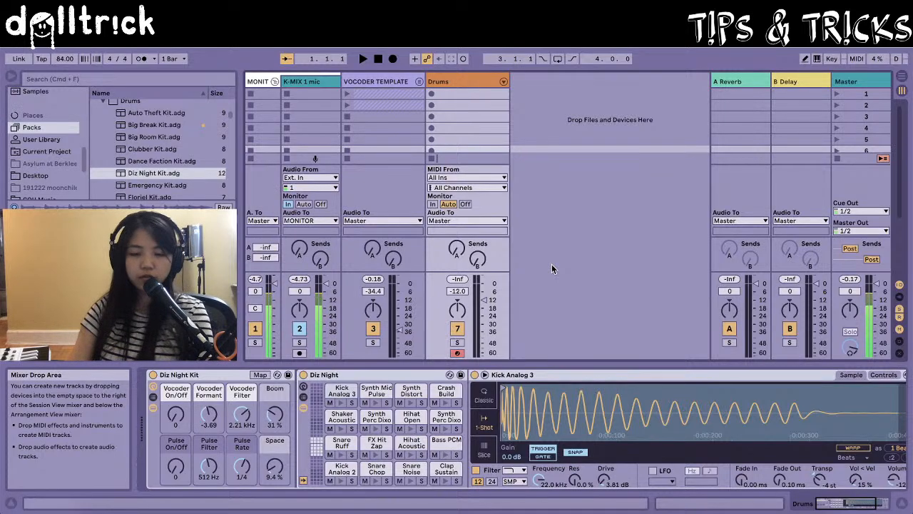
key(super+comma)
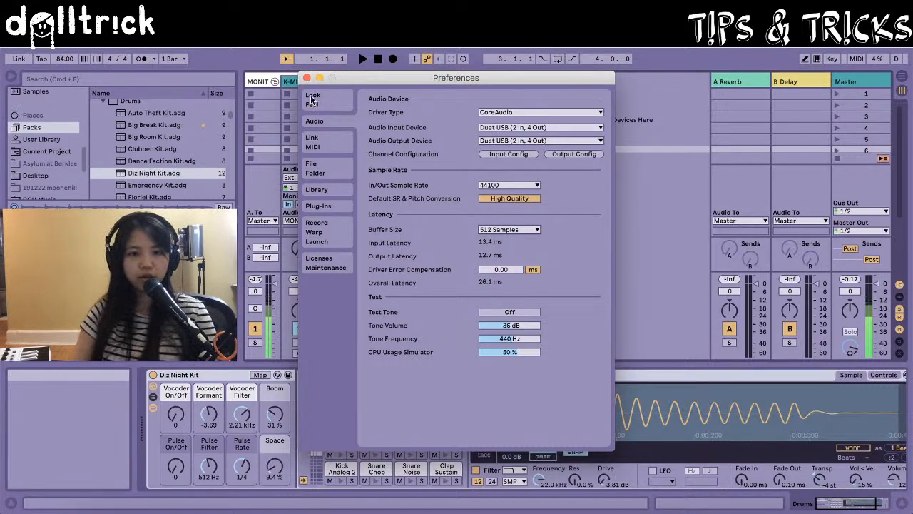
click(312, 140)
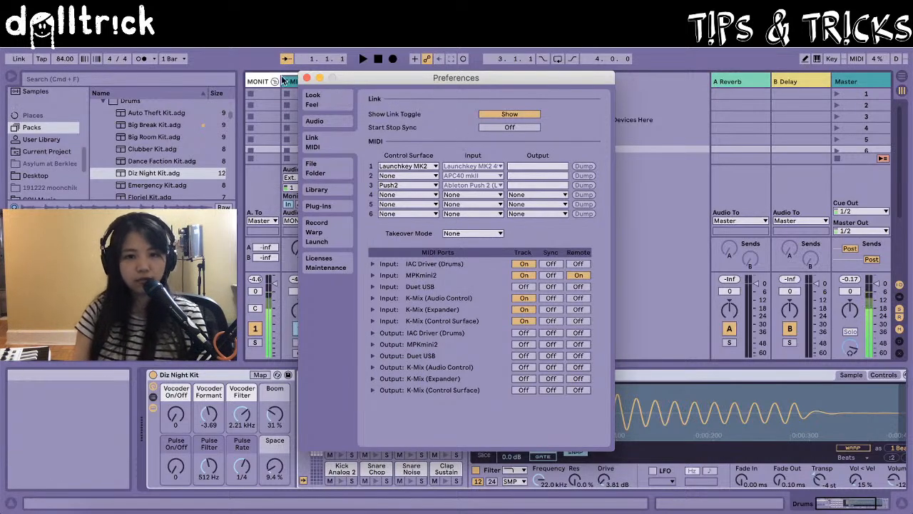
click(306, 78)
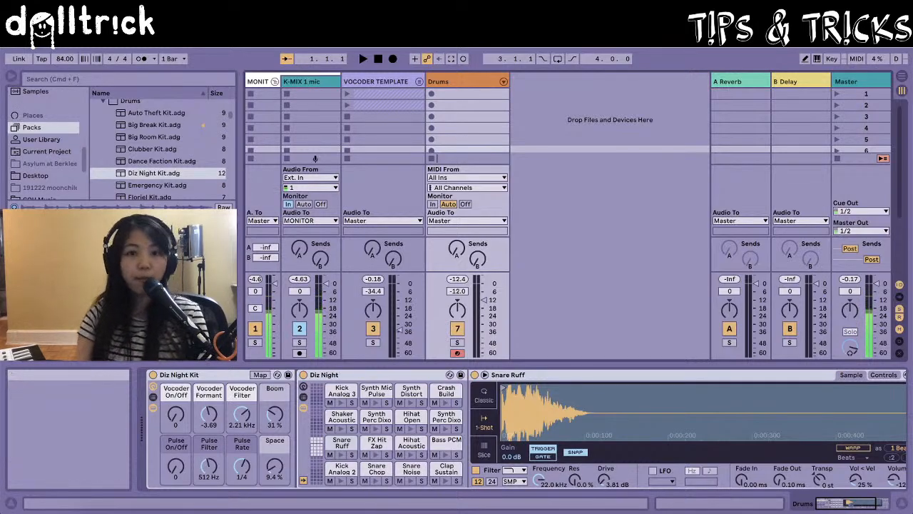
Select the Drums track's first clip slot, then turn on the metronome and test it against playback.
click(481, 95)
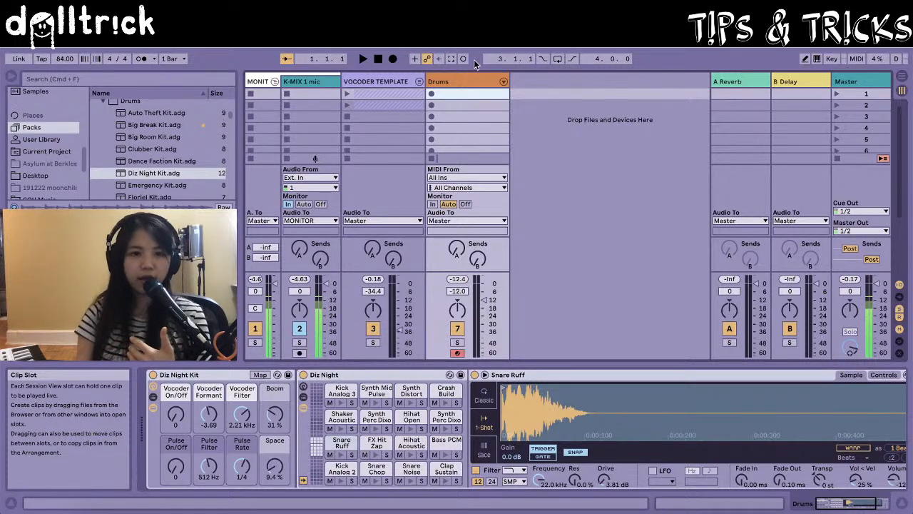
click(139, 61)
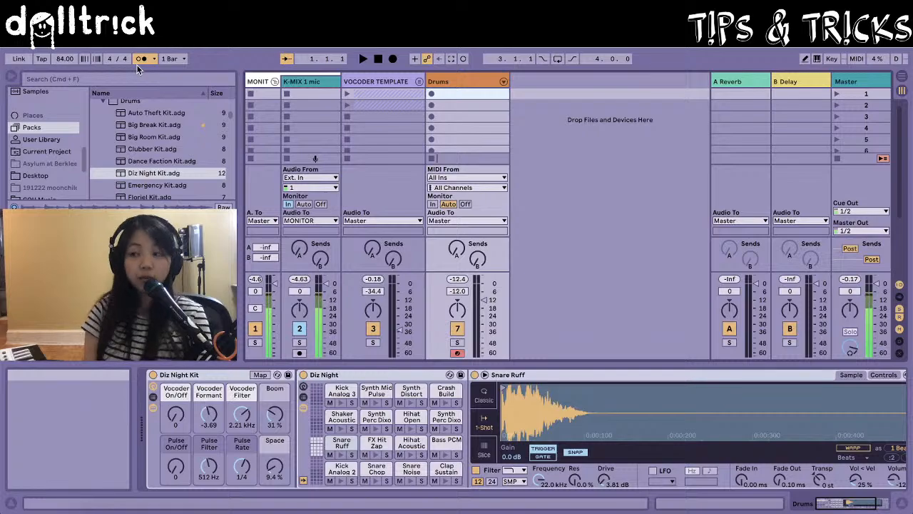
key(space)
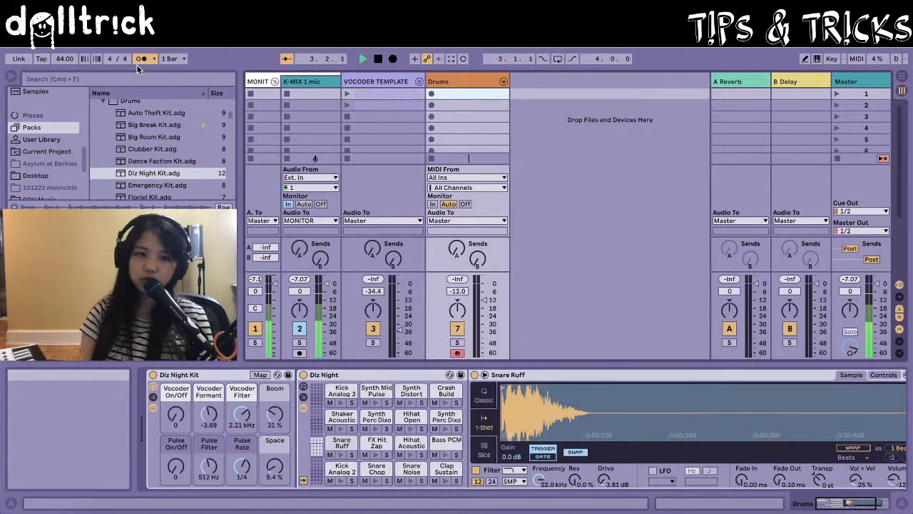
key(space)
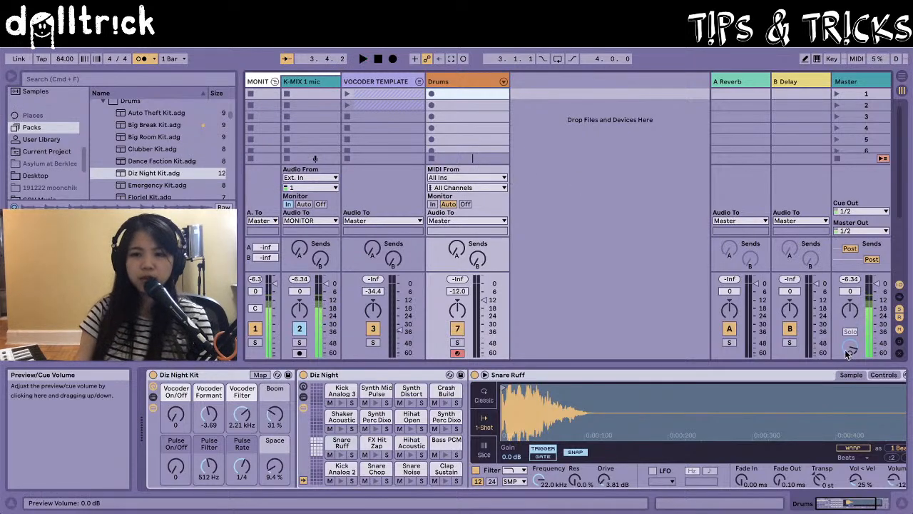
key(space)
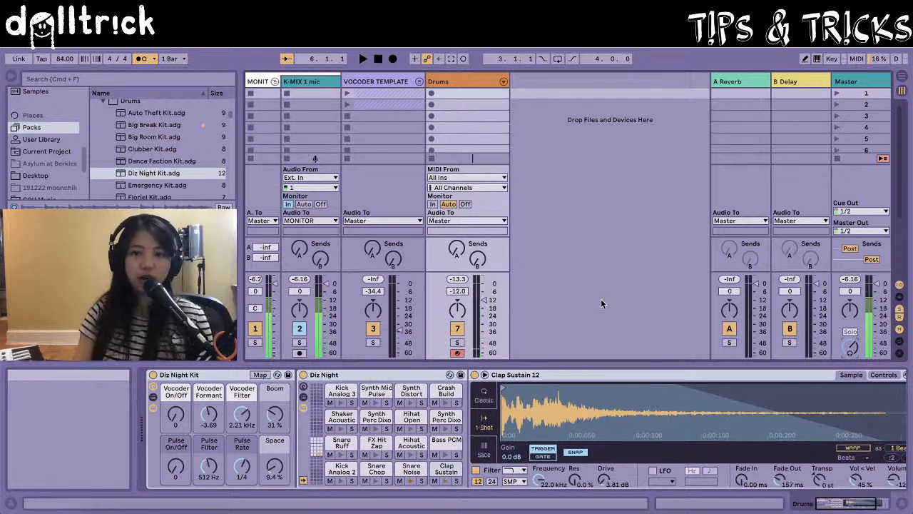
Map the Drums track's first clip slot to MIDI note E0 and record a two-bar kick and clap loop in it.
click(860, 59)
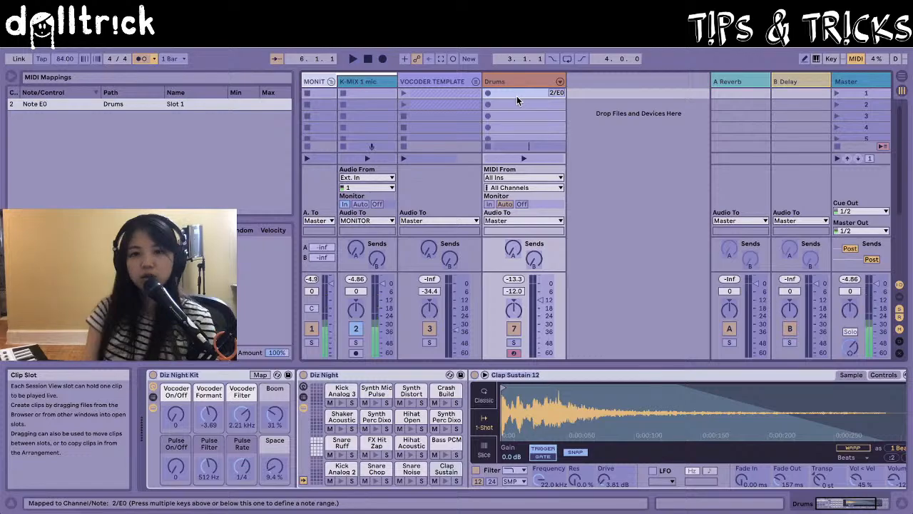
click(856, 60)
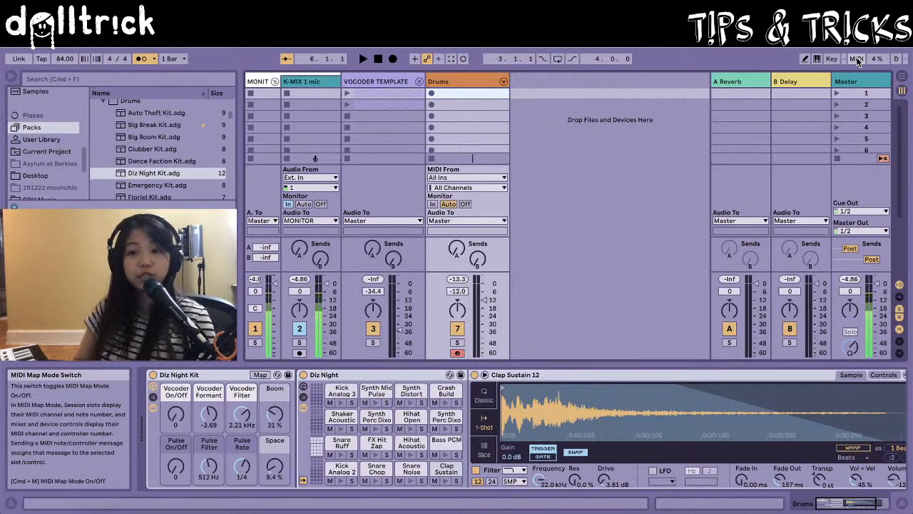
key(space)
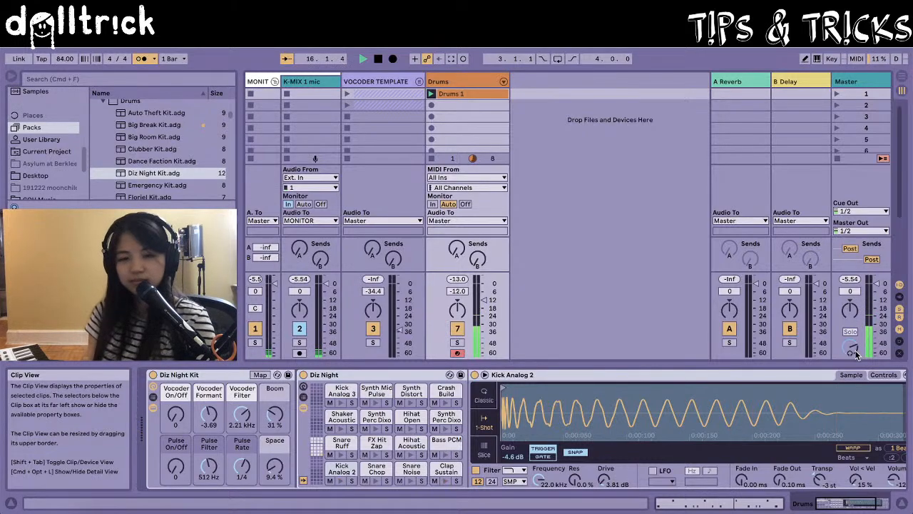
Turn the metronome down and off, and open the Drums 1 clip to review its kick and clap notes.
drag(849, 346, 849, 374)
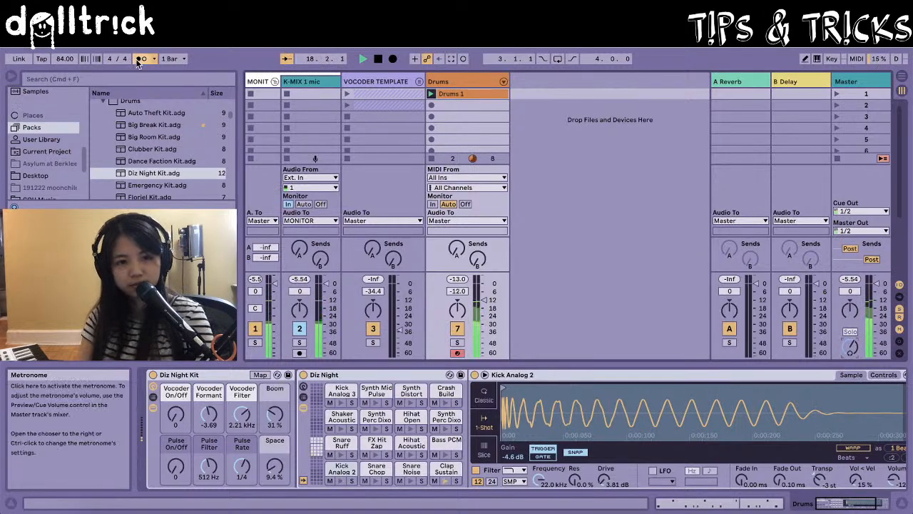
click(449, 95)
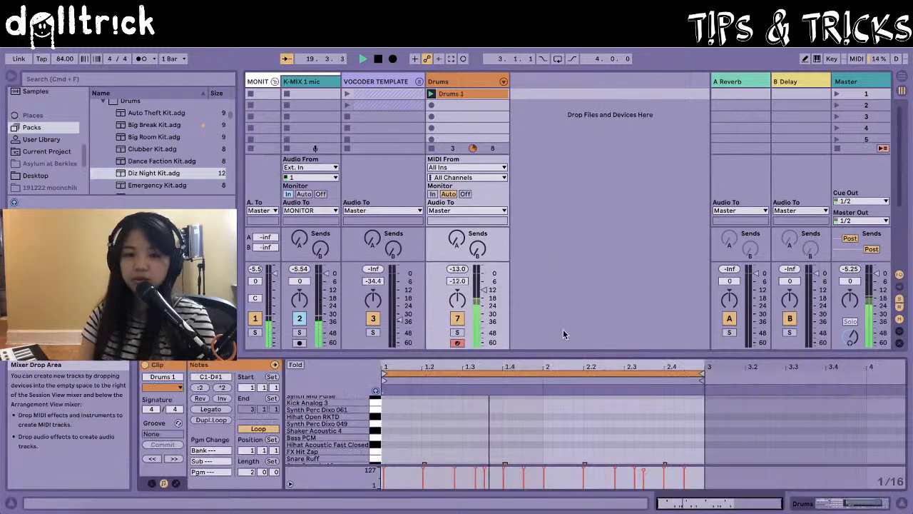
scroll(546, 408, down, 3)
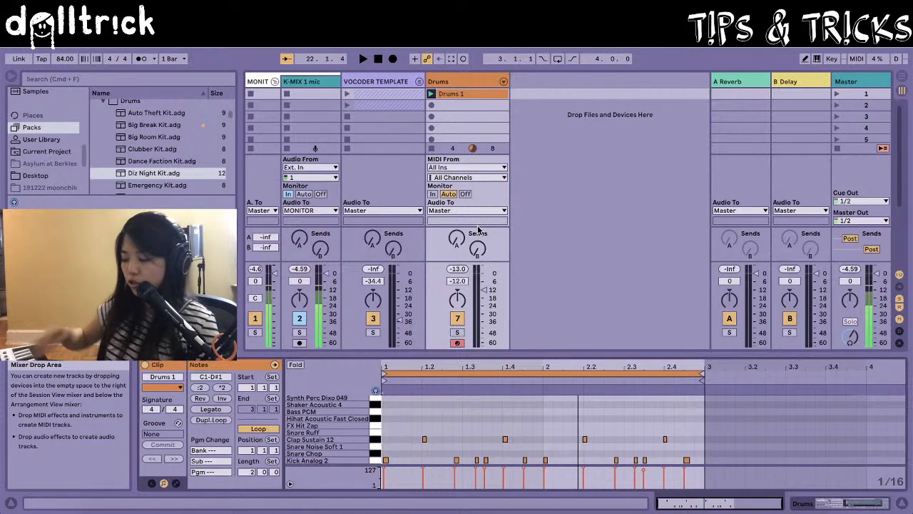
key(space)
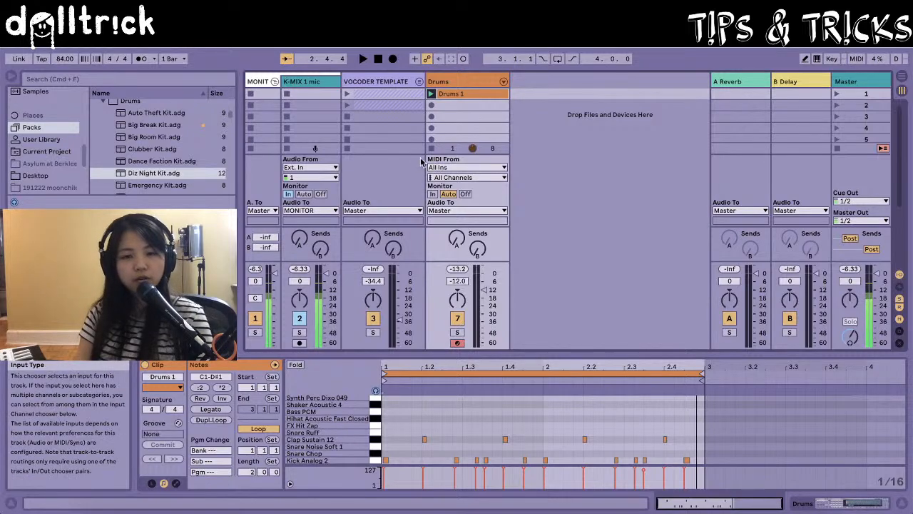
Map the Drums track's clip stop control to MIDI note C0.
click(855, 58)
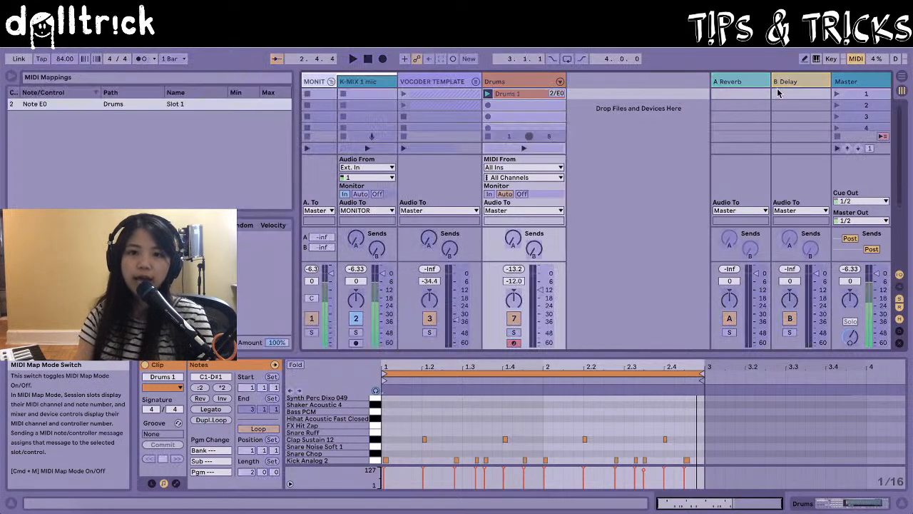
click(485, 145)
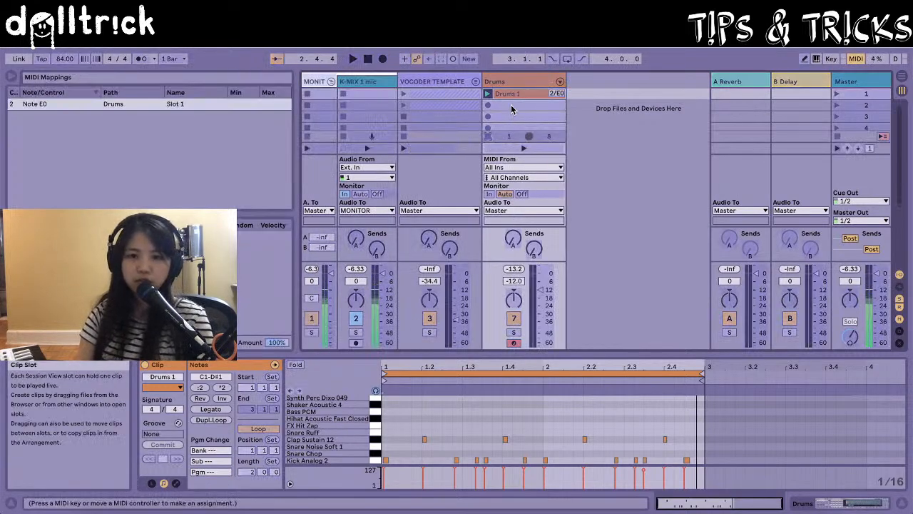
click(490, 139)
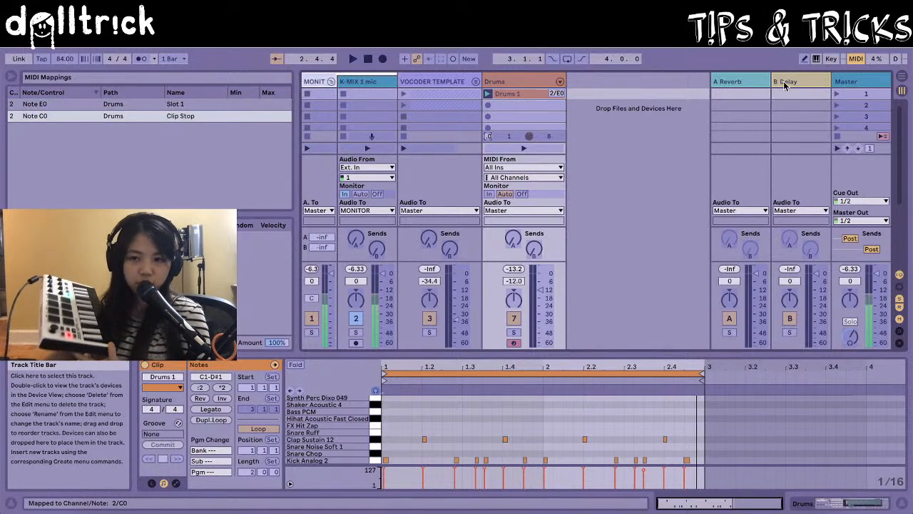
click(854, 59)
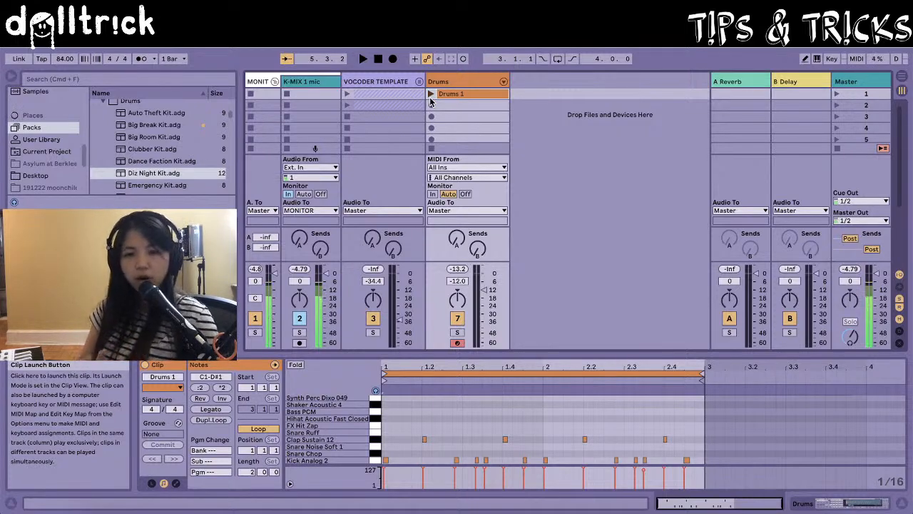
Launch the Drums 1 clip and lower the Drums track's volume to -29.0 dB.
click(431, 97)
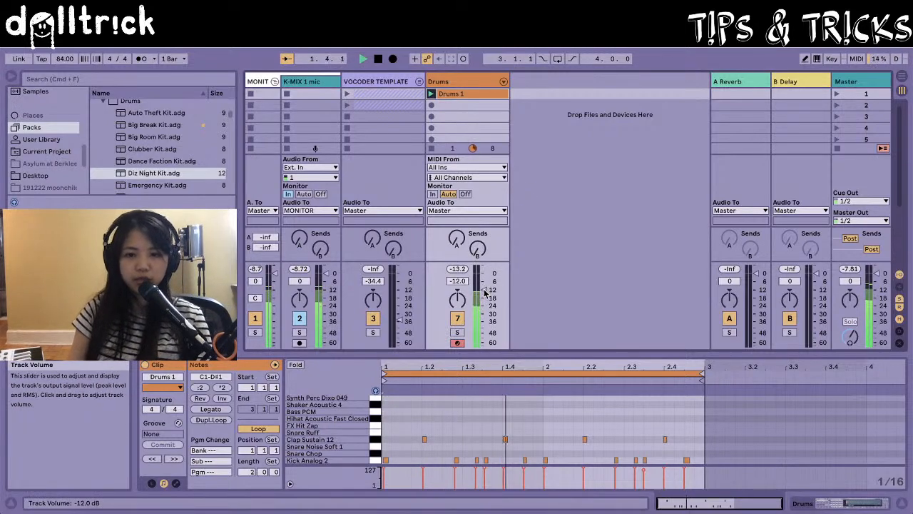
drag(484, 289, 484, 313)
Insert a MIDI track after Drums and list Operator's Pad presets from the Instruments category of the browser.
click(470, 85)
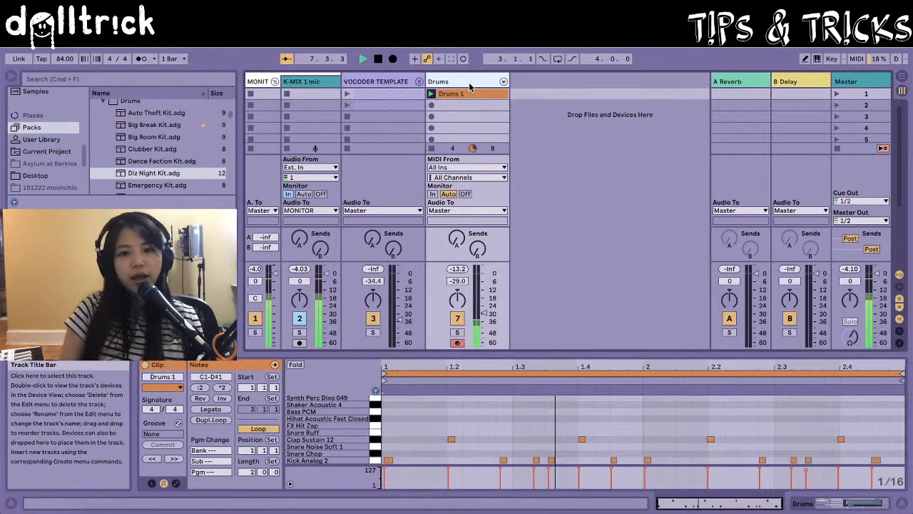
key(super+shift+t)
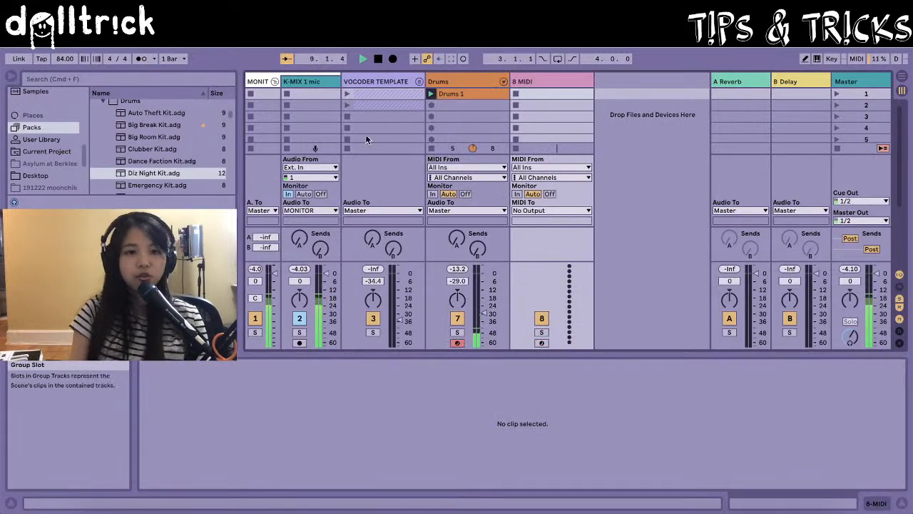
scroll(50, 145, up, 3)
scroll(50, 146, up, 4)
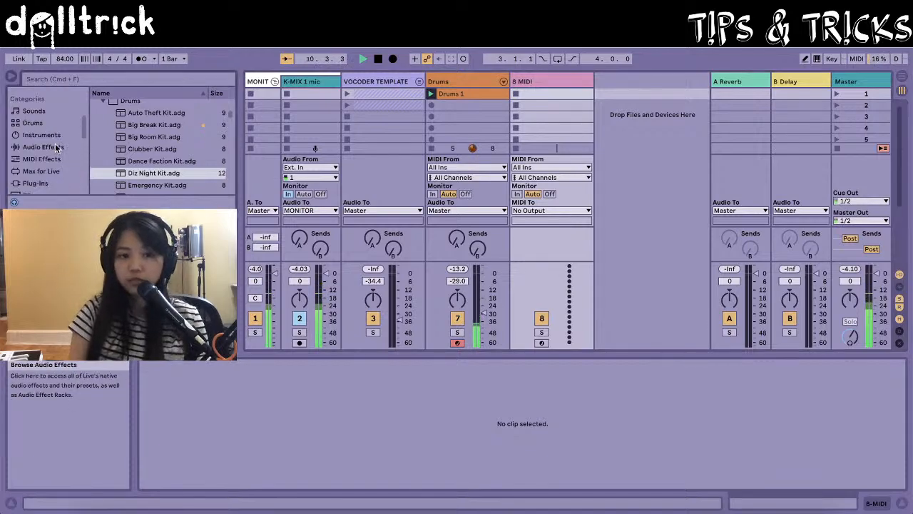
click(50, 148)
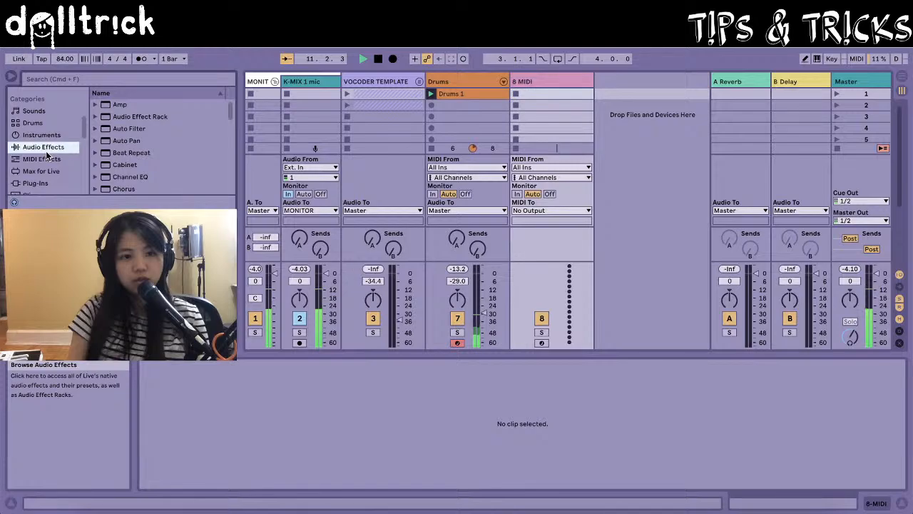
click(40, 135)
scroll(98, 172, down, 2)
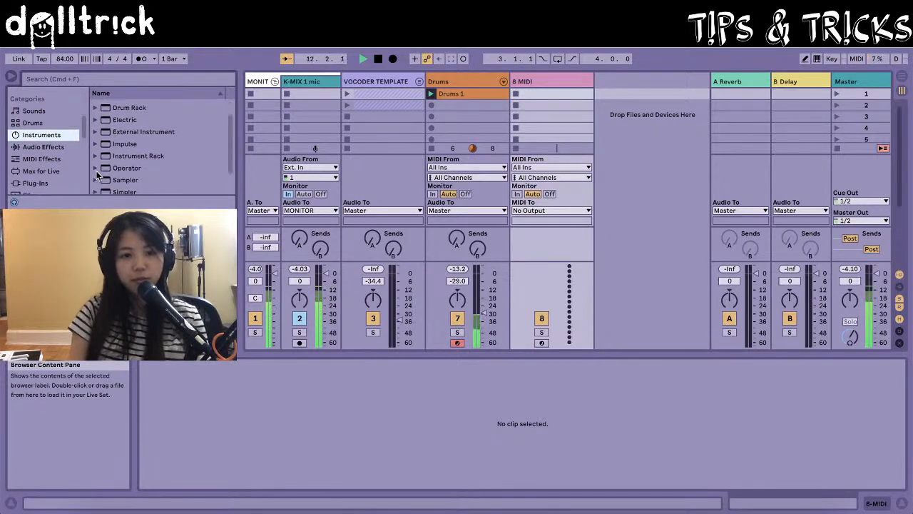
click(97, 169)
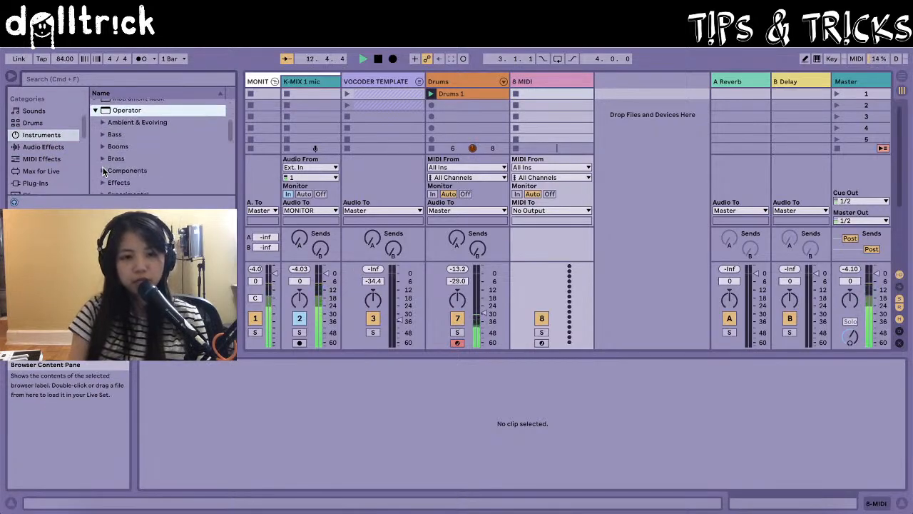
scroll(104, 172, down, 4)
click(104, 149)
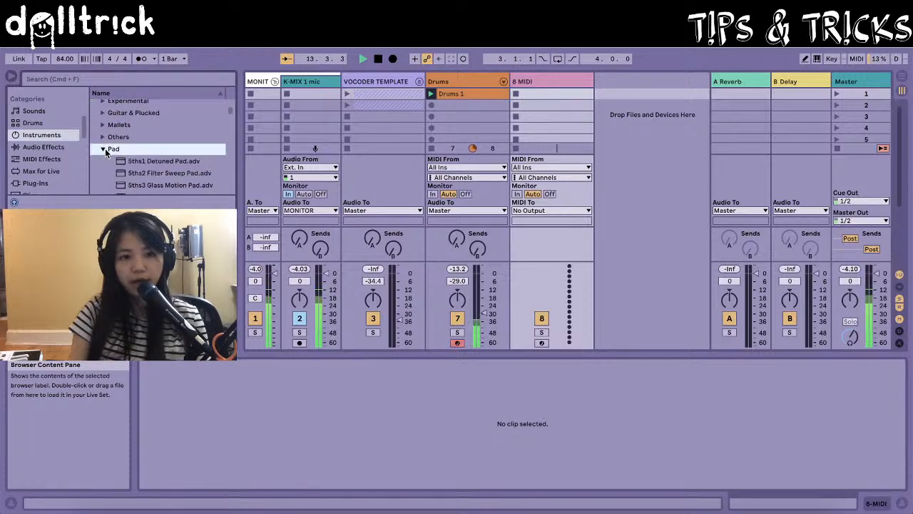
Audition the Pad presets, load Chorus & Strings Sweep Pad onto the new MIDI track and arm it for recording.
scroll(152, 168, down, 5)
click(149, 158)
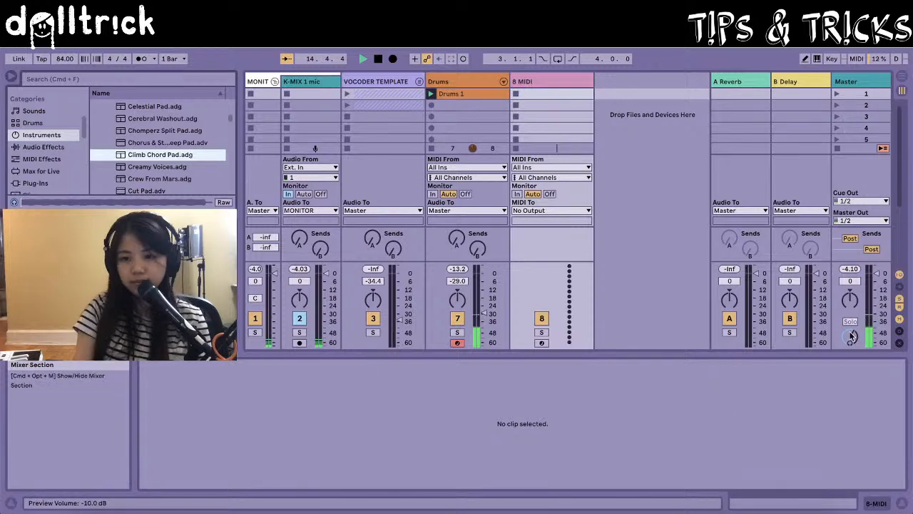
click(189, 143)
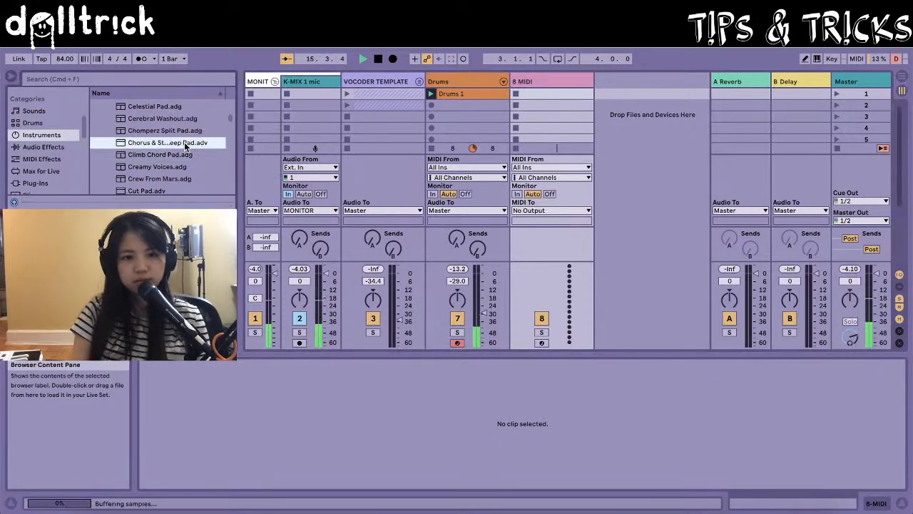
drag(234, 145, 538, 102)
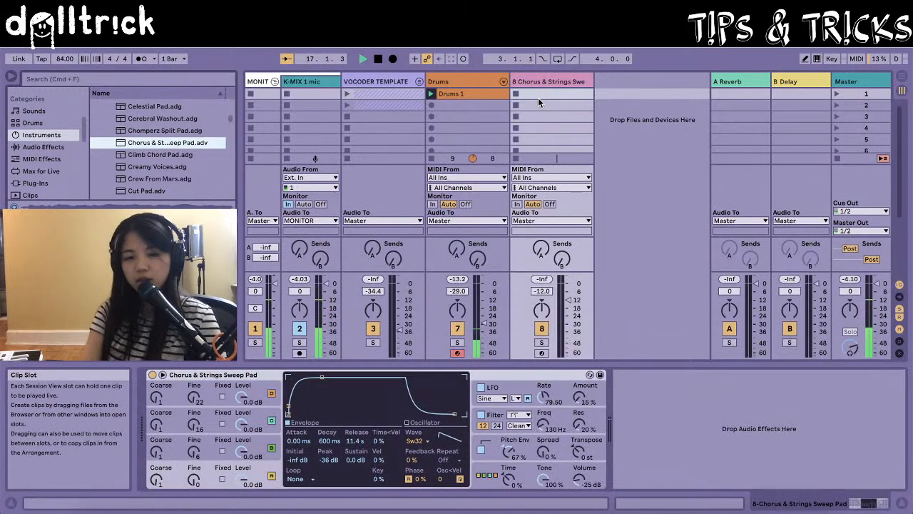
click(541, 352)
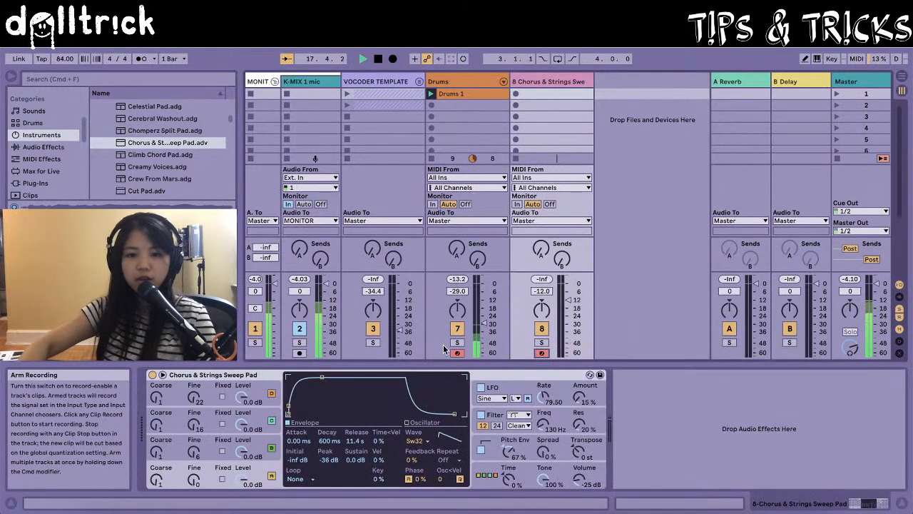
Rename the armed Chorus & Strings Sweep Pad track as Pad.
click(549, 82)
key(super+r)
text(Pad)
key(Return)
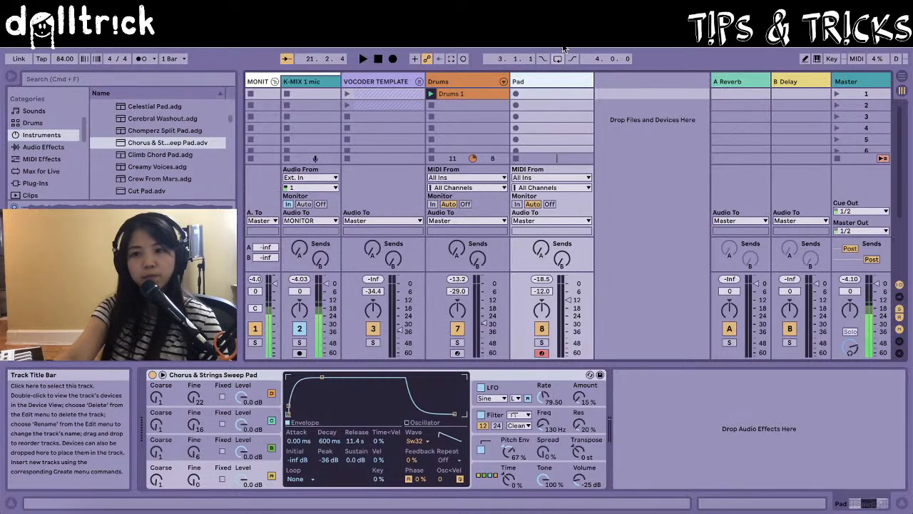
Map the Pad track's first clip slot to MIDI note F0 and its clip stop control to C#0.
click(856, 59)
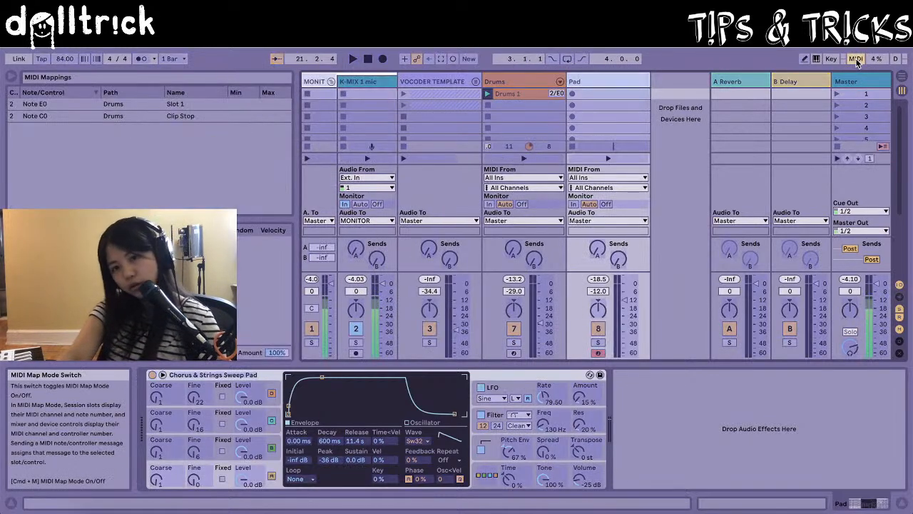
click(601, 94)
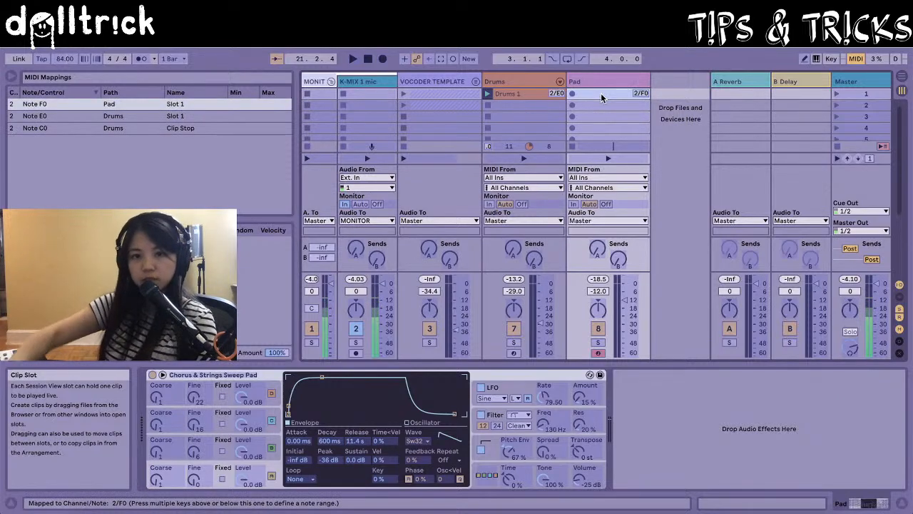
click(572, 147)
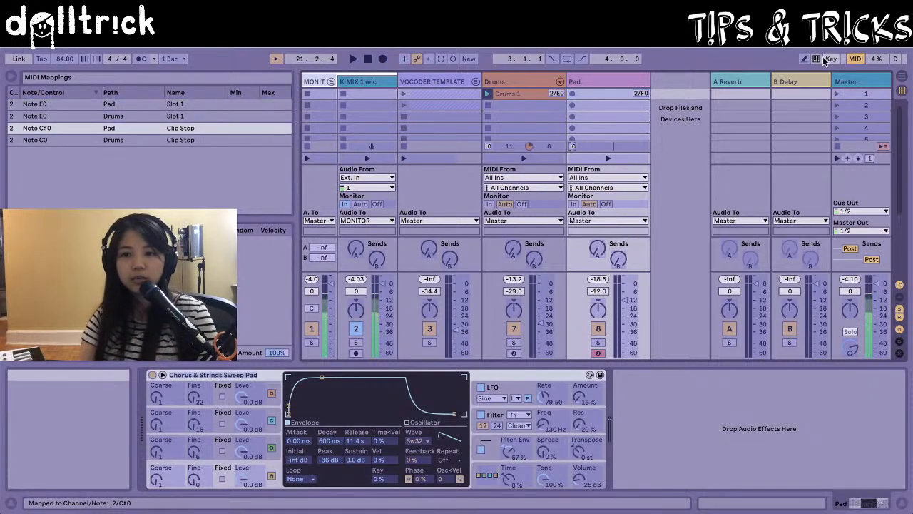
click(859, 60)
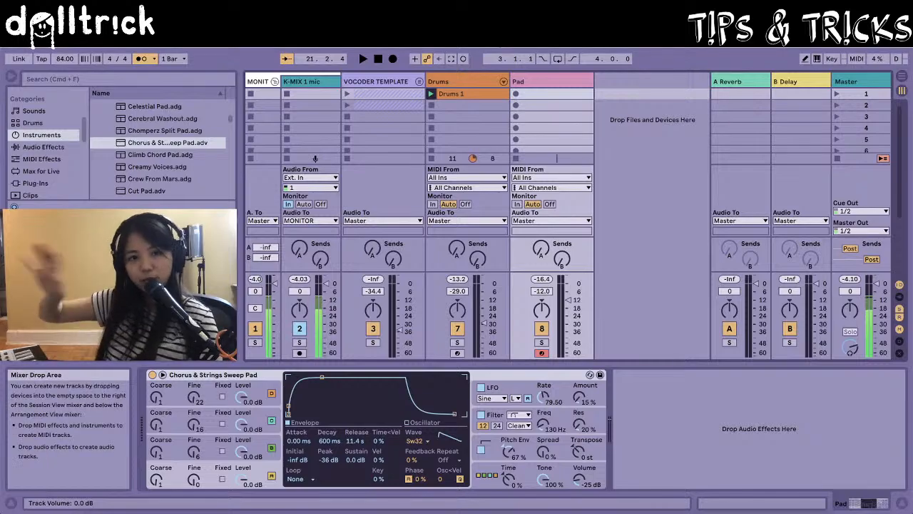
Record a pad loop over the drums and balance the tracks, setting Drums to -13.5 dB and Pad to -24.7 dB.
key(space)
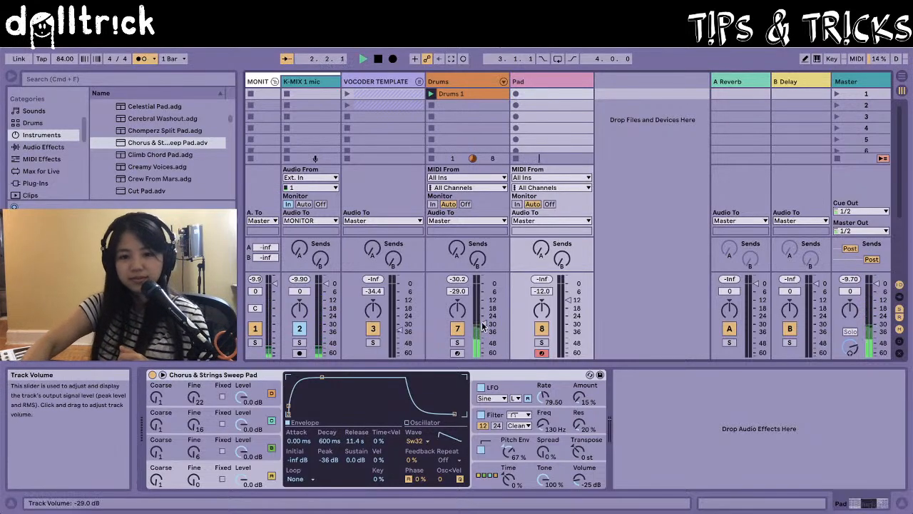
drag(483, 322, 483, 302)
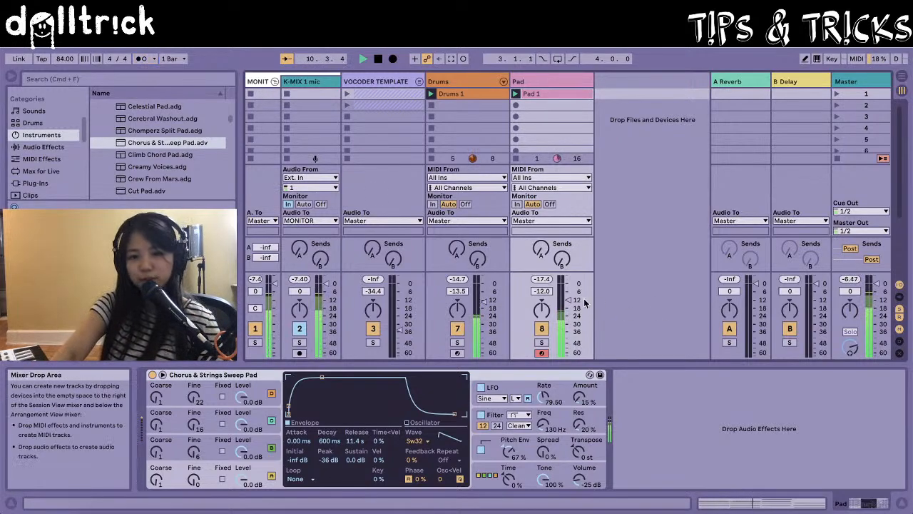
drag(568, 299, 568, 313)
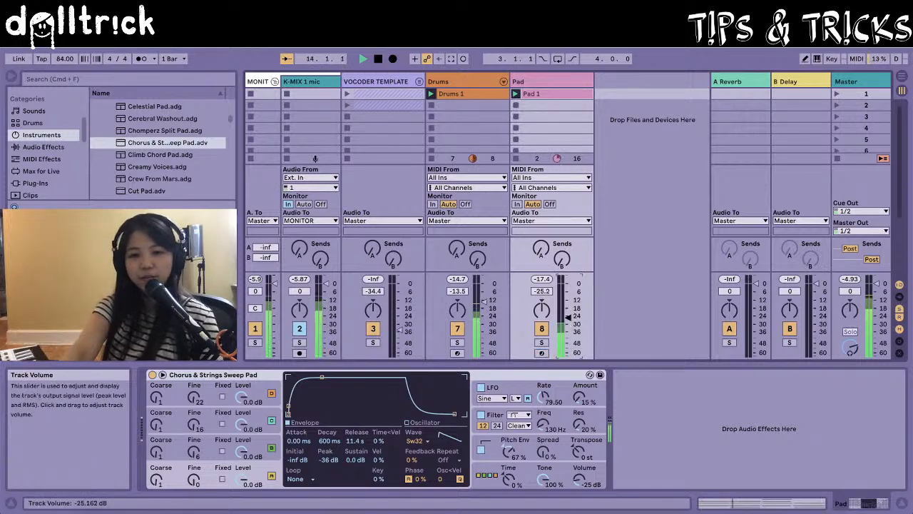
drag(567, 316, 570, 319)
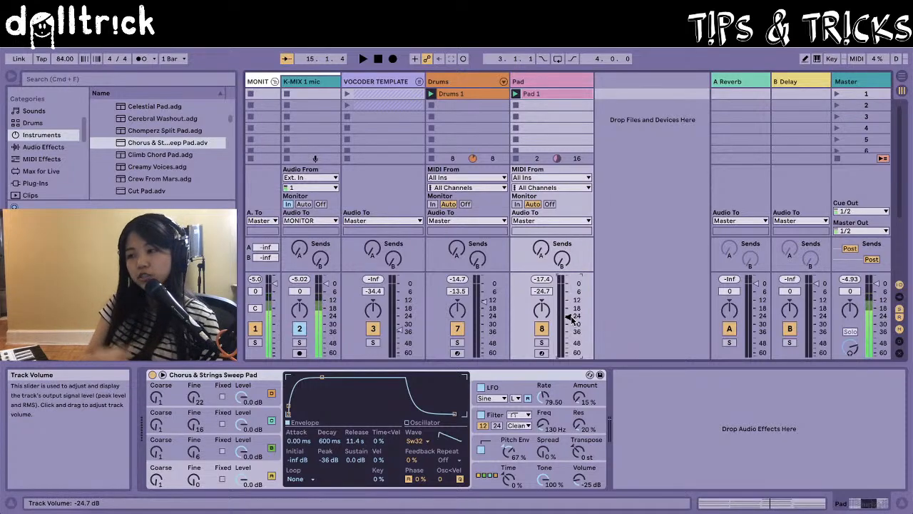
key(space)
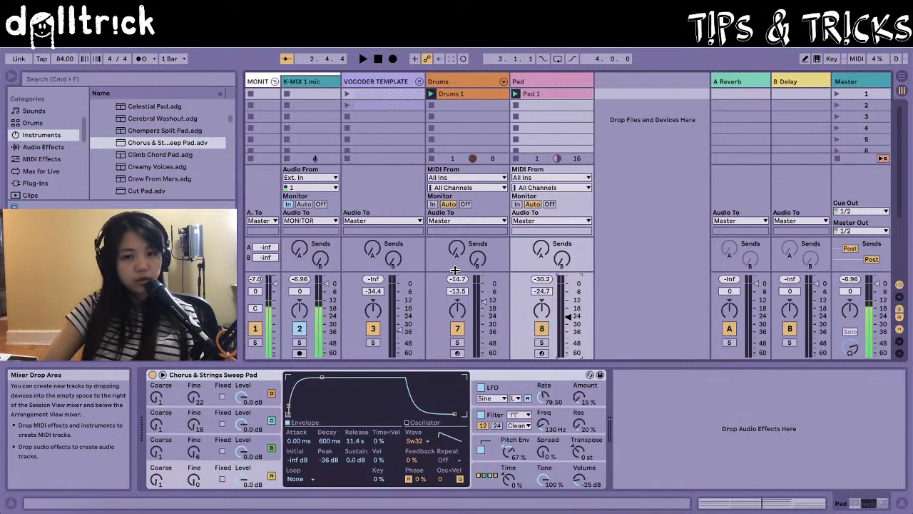
Compare the Session and Arrangement views and examine the recorded notes of the Pad 1 clip.
key(Tab)
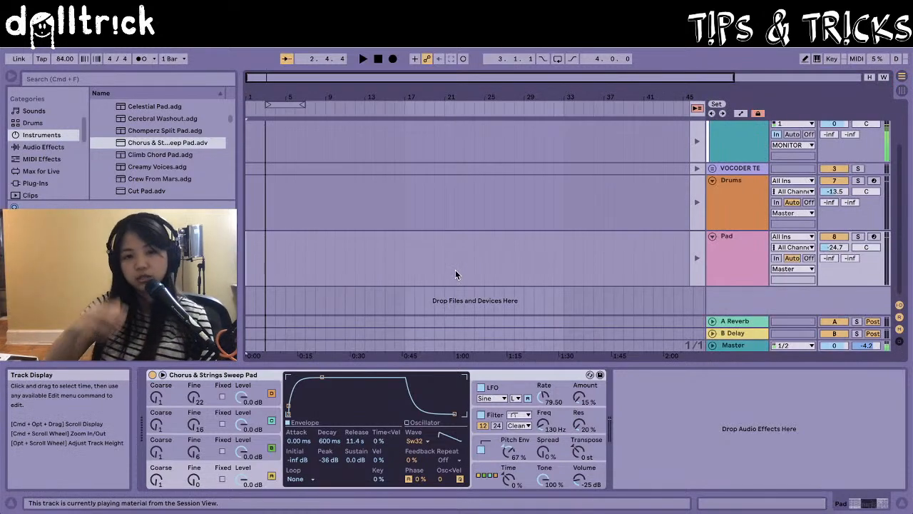
key(Tab)
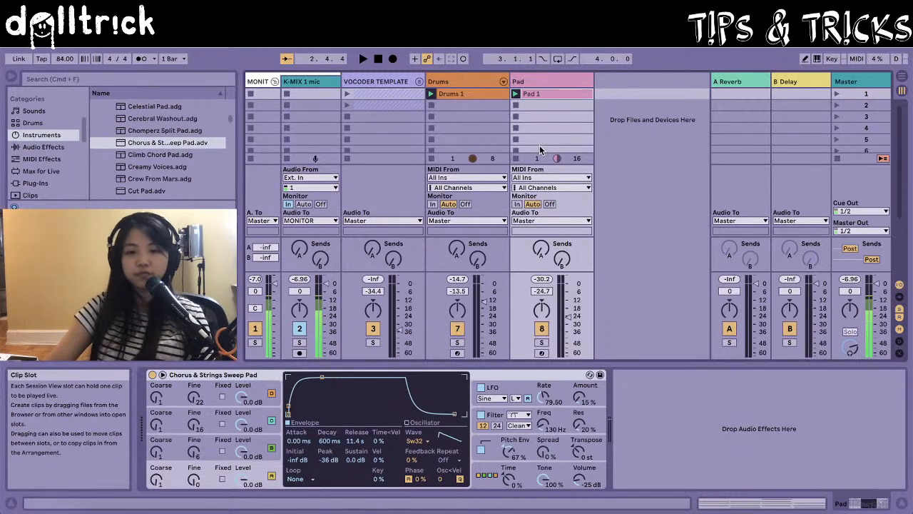
key(shift+Tab)
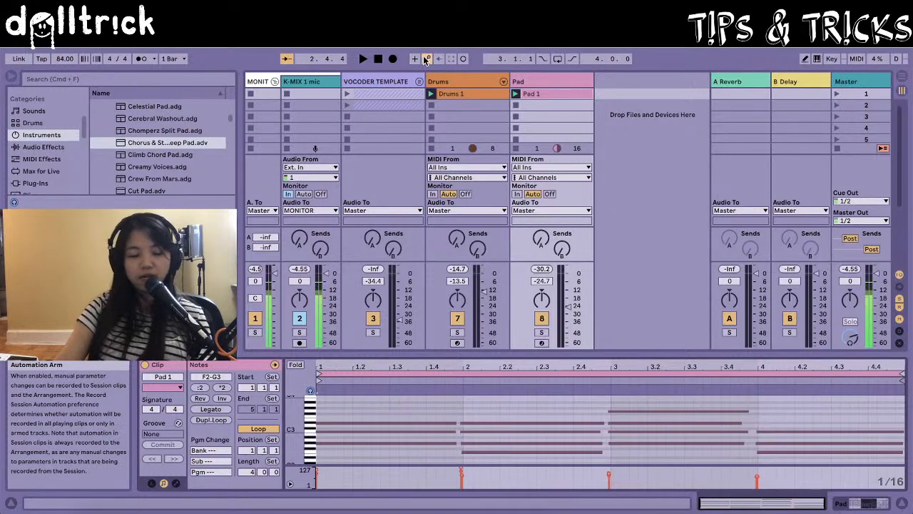
key(Tab)
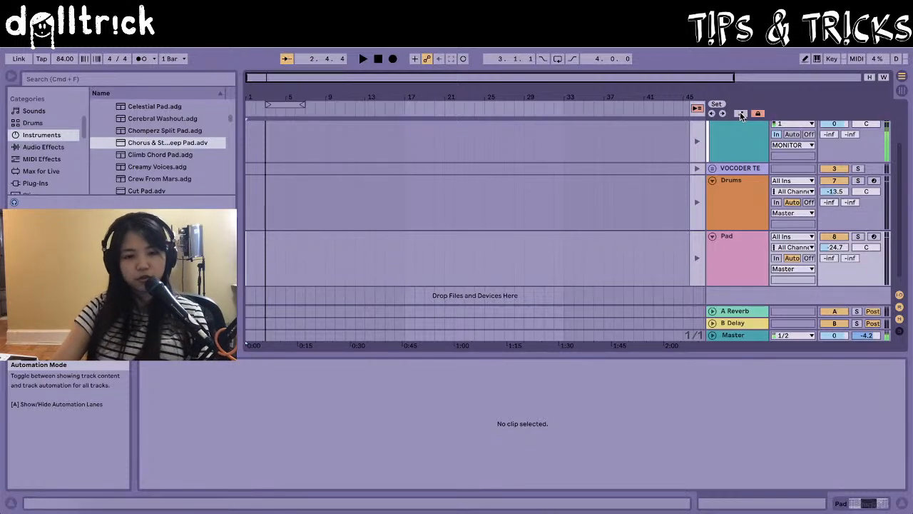
key(Tab)
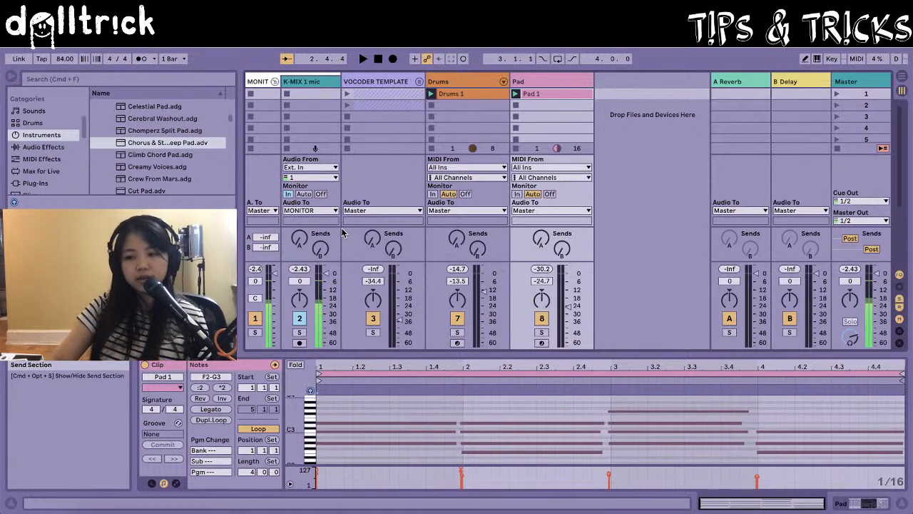
Show the Pad 1 clip's Envelopes box and list the devices available for clip automation.
click(176, 484)
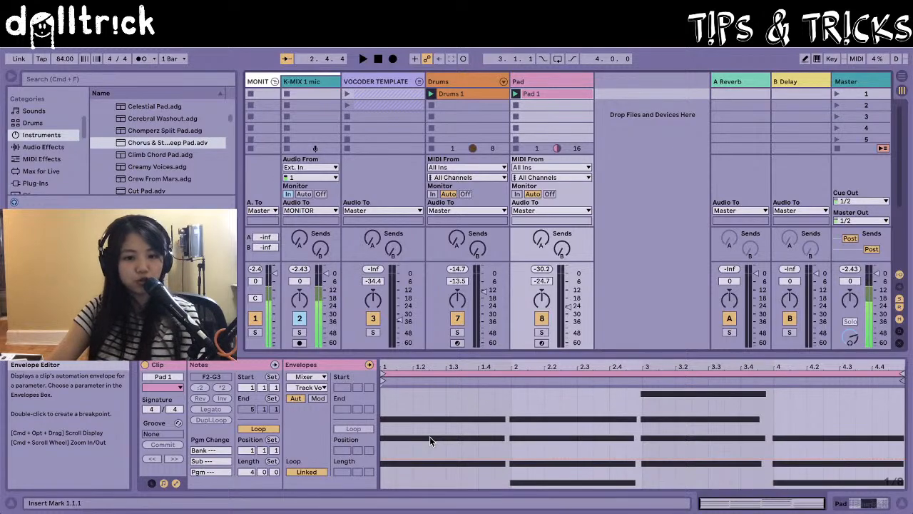
click(177, 484)
click(178, 483)
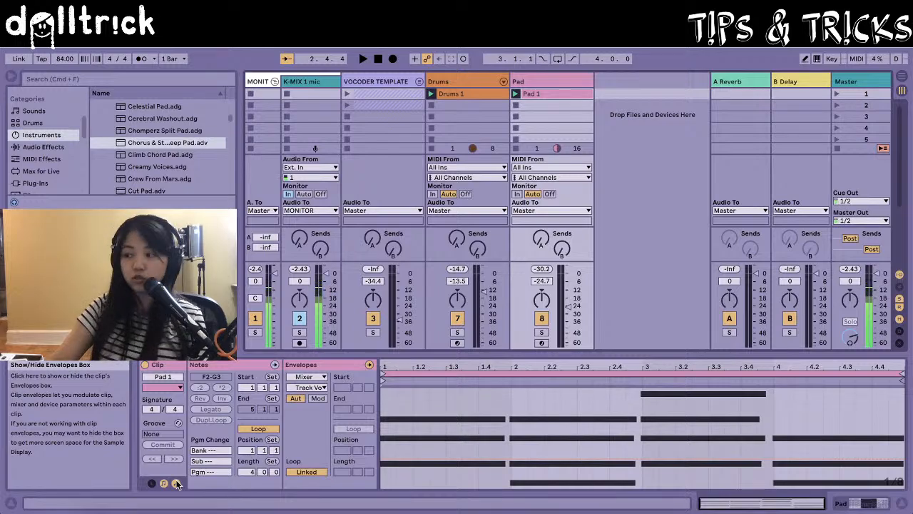
click(303, 378)
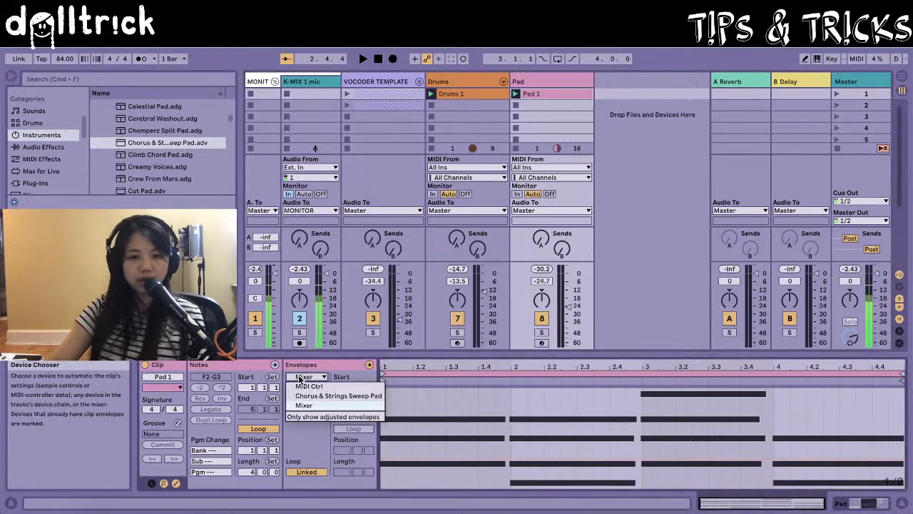
click(302, 378)
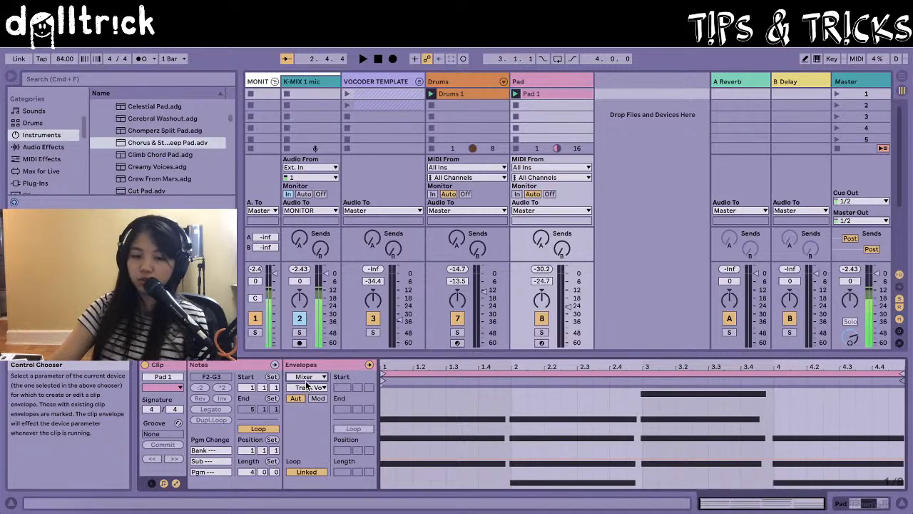
Select the MIDI Ctrl Pitch Bend envelope of Pad 1 and pull its breakpoints down at bar 2, to about -5530, and at bar 4.
click(304, 378)
click(309, 386)
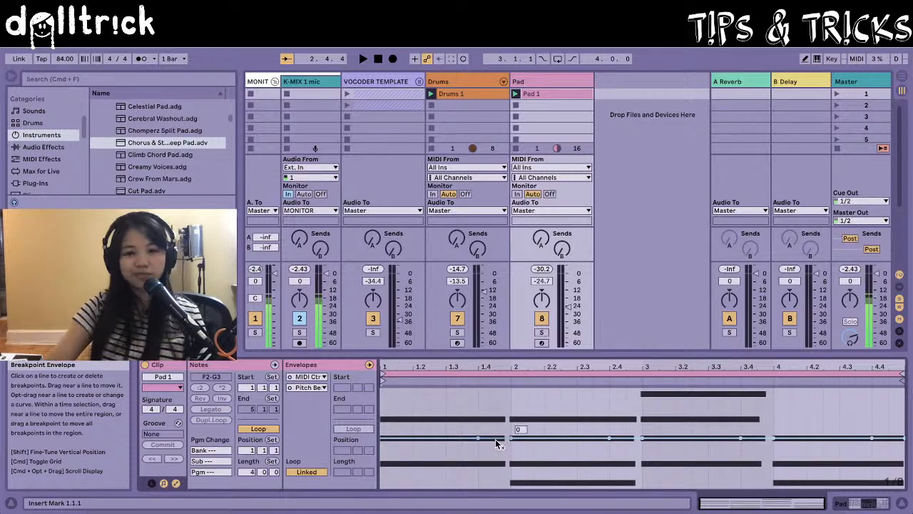
drag(495, 439, 496, 463)
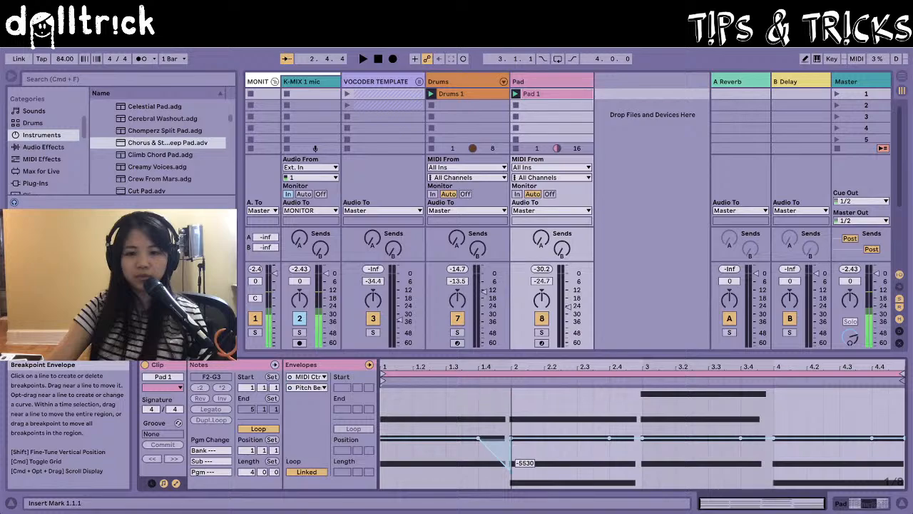
drag(773, 438, 773, 480)
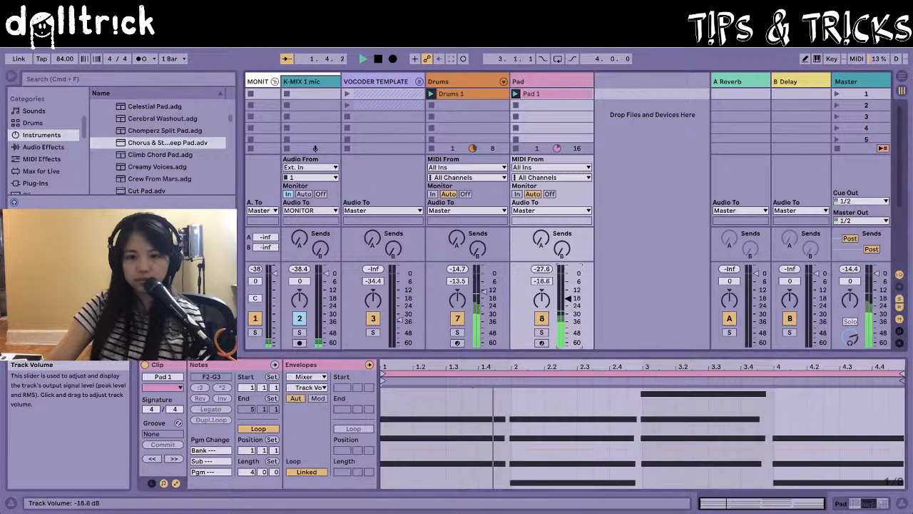
Raise the Pad track's volume to -12.0 dB during playback.
drag(569, 299, 573, 292)
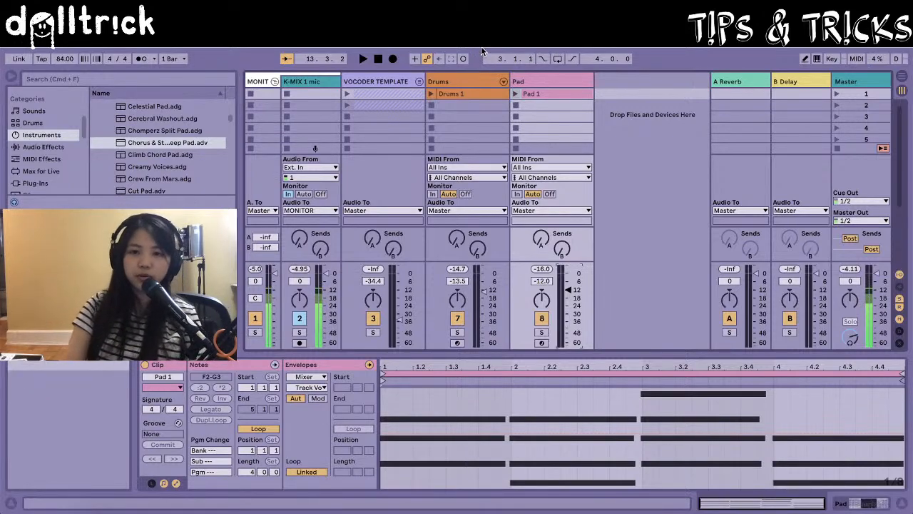
Insert an audio track after Pad and rename it Vox.
click(566, 85)
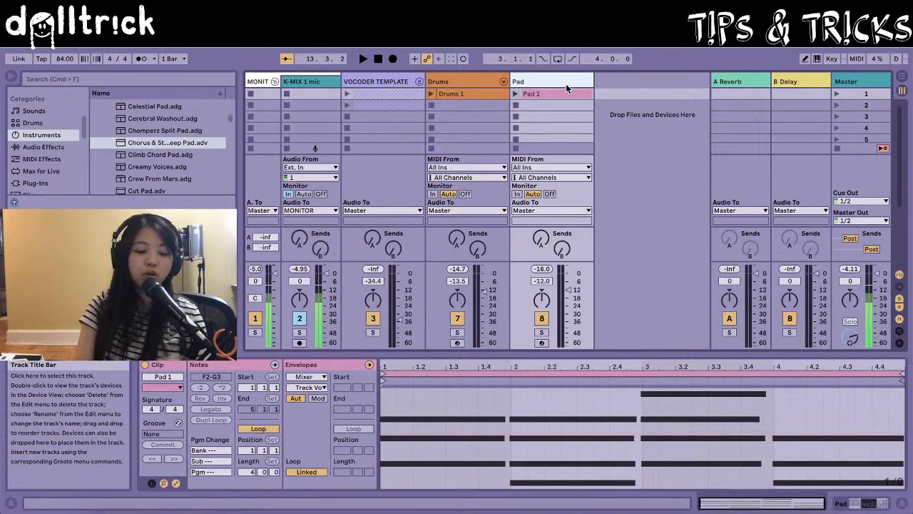
key(super+t)
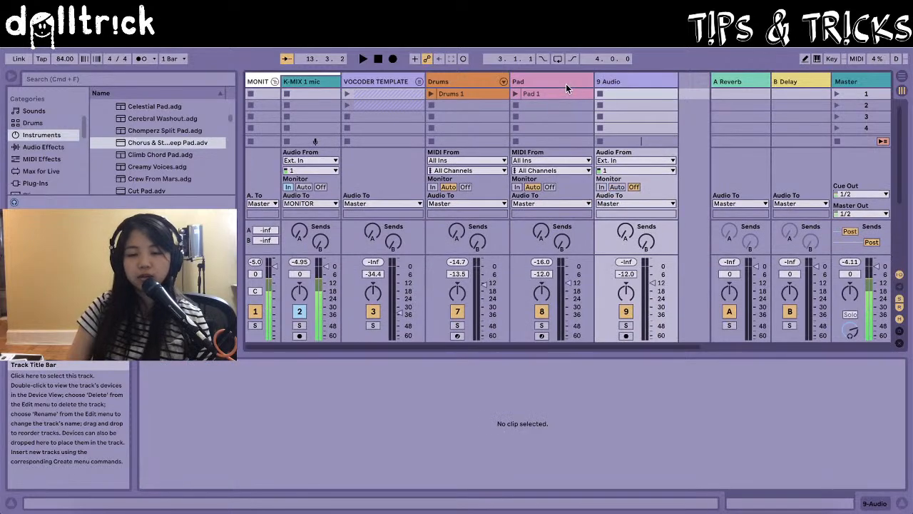
click(627, 80)
key(super+r)
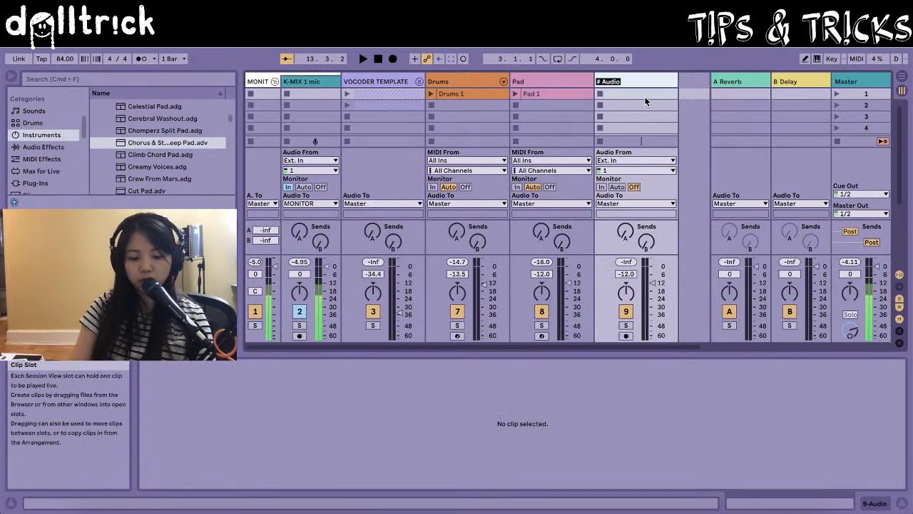
text(Vox)
key(Return)
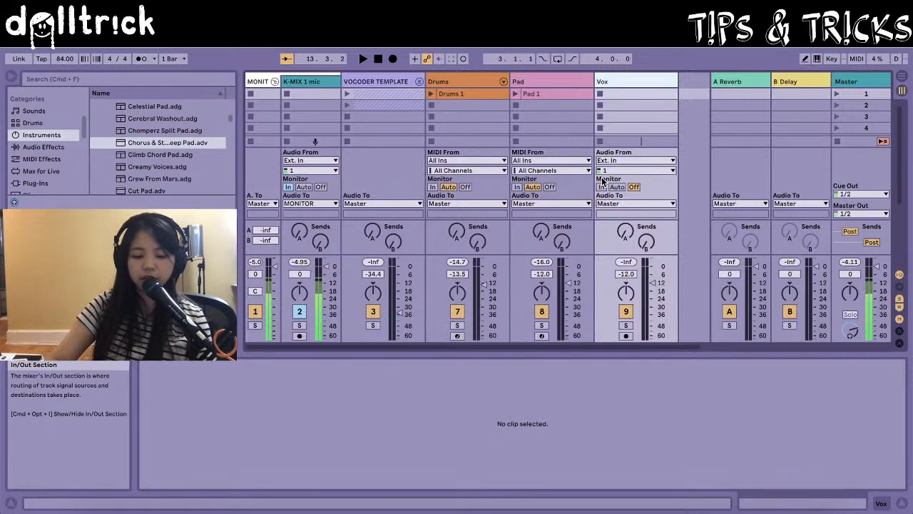
Open the audio preferences and choose Duet USB (2 In, 4 Out) as the audio input device.
key(super+comma)
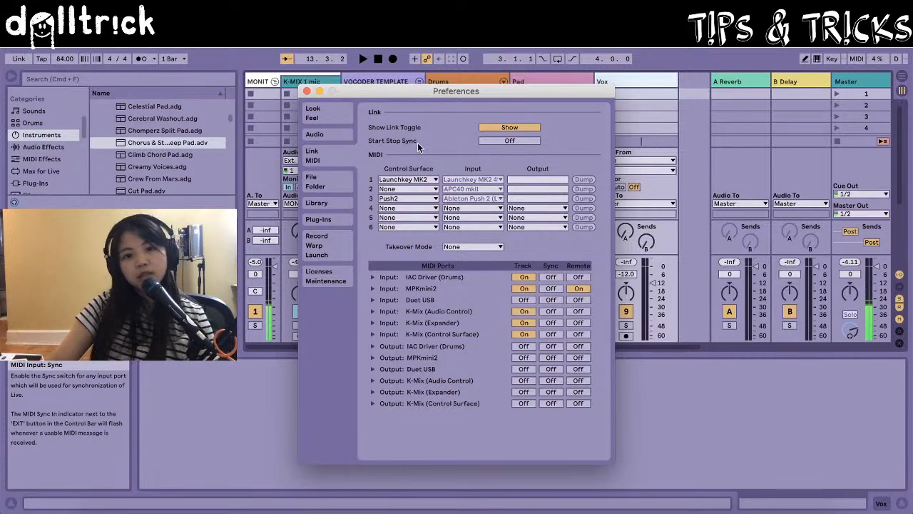
click(317, 136)
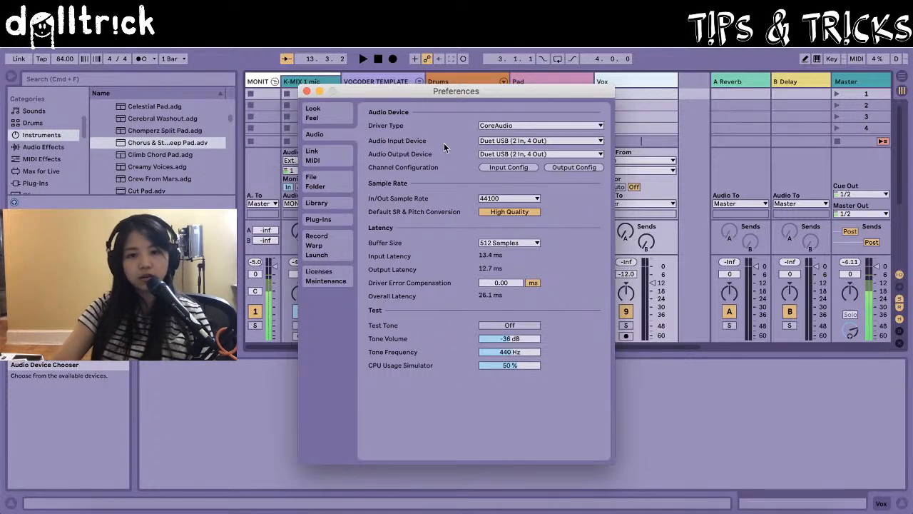
click(493, 142)
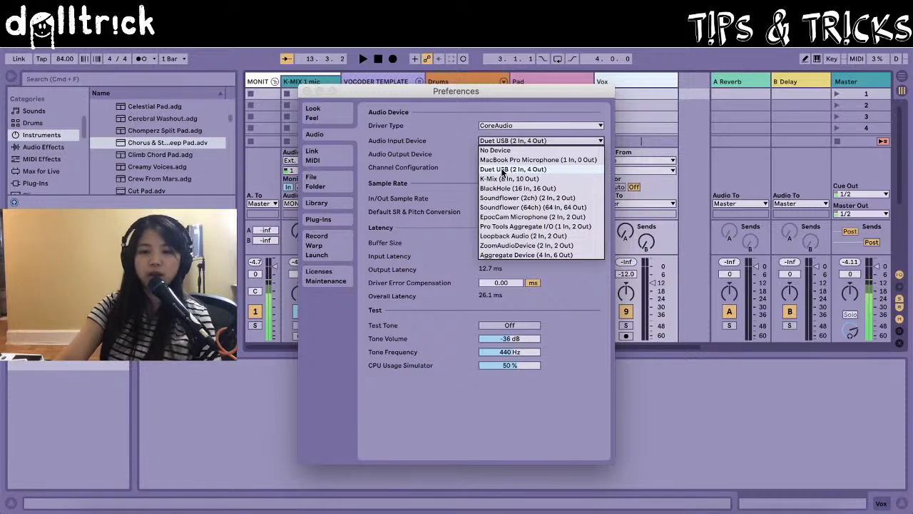
click(501, 168)
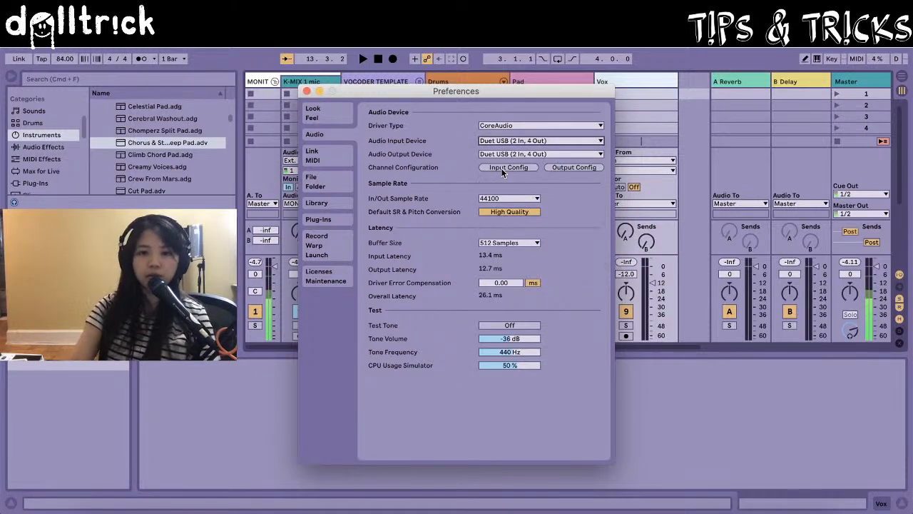
Close the audio preferences, arm the Vox track for recording and set its monitoring to Auto.
click(307, 91)
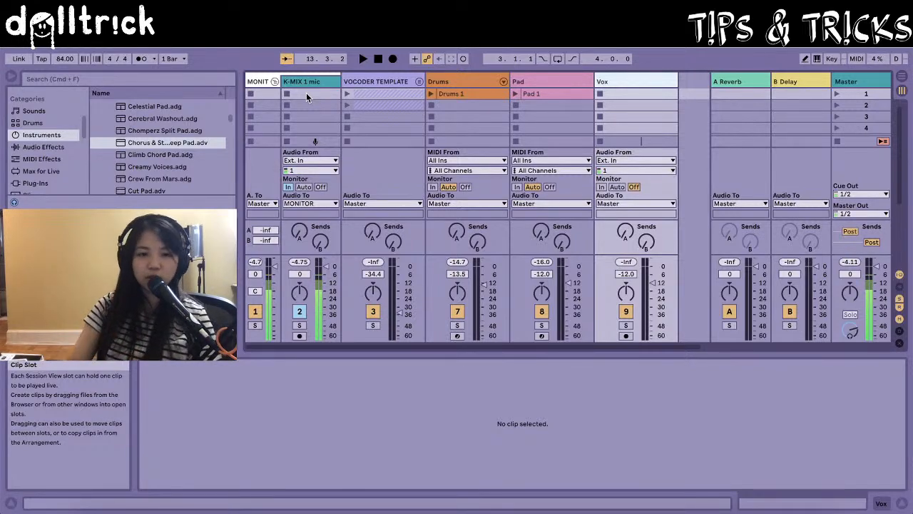
click(625, 336)
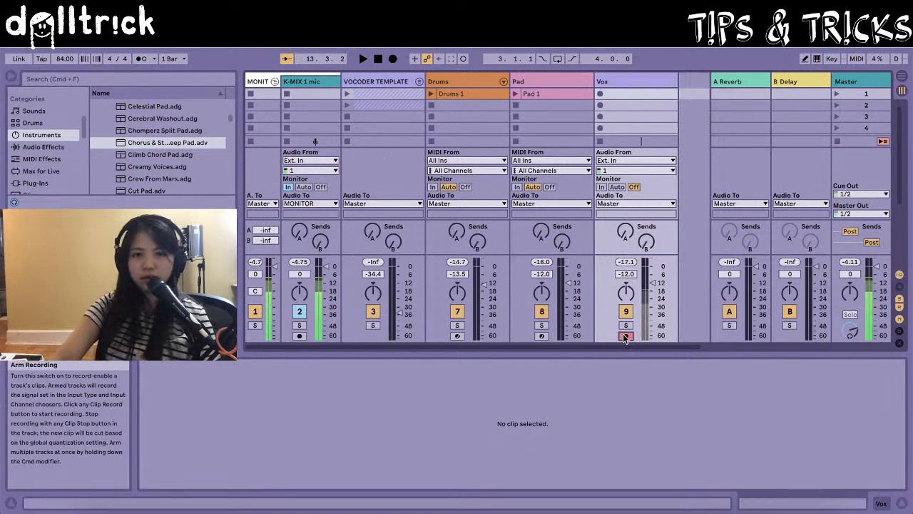
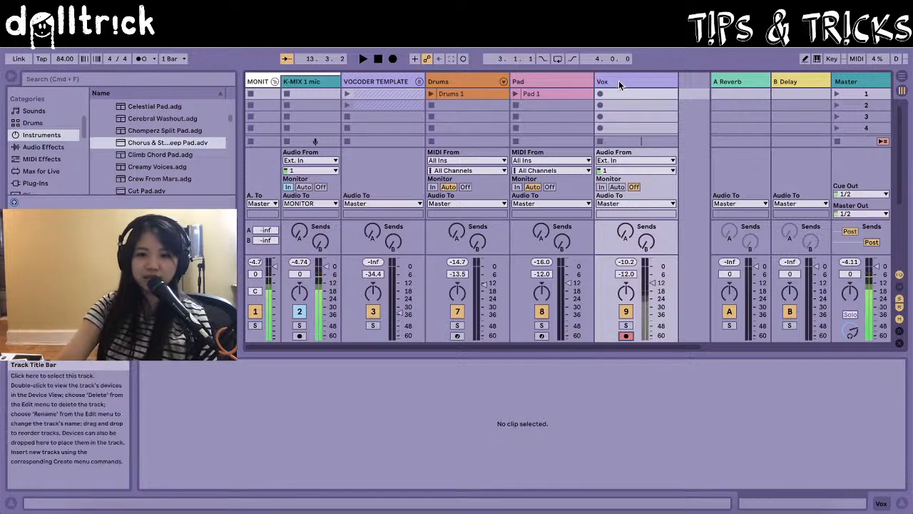
click(616, 188)
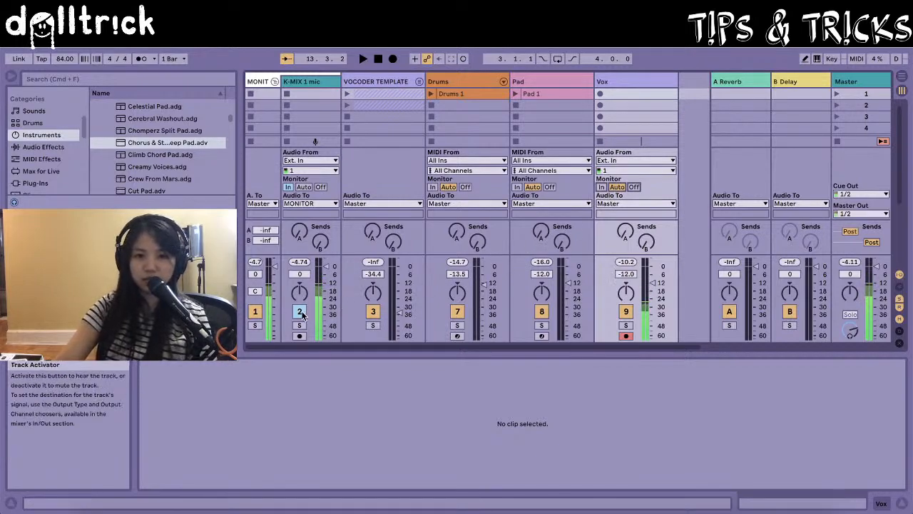
Turn off the MONITOR track and raise the Vox track's volume to 6.0 dB.
click(255, 312)
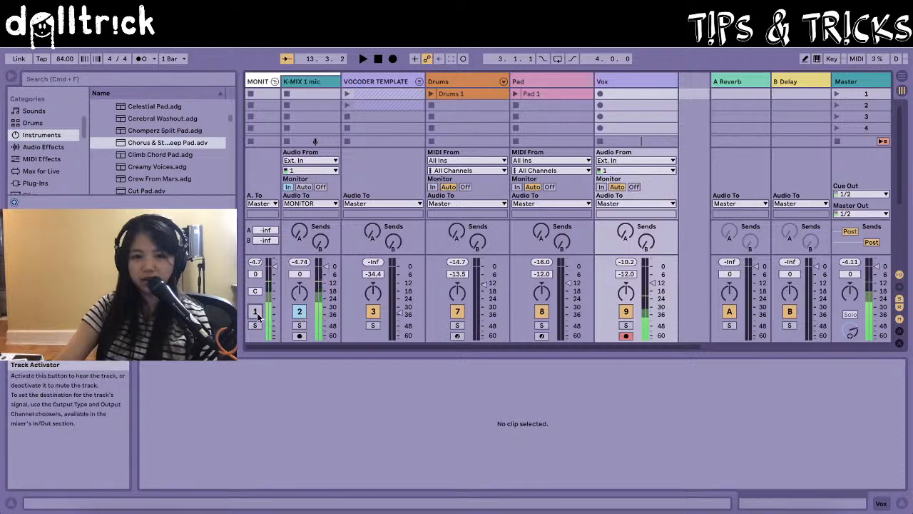
drag(651, 283, 652, 265)
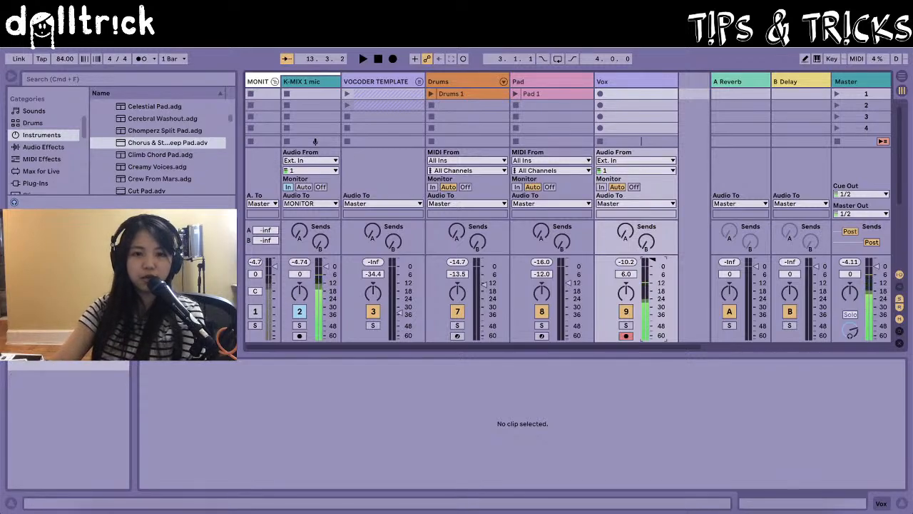
Find EQ Eight among the audio effects and add it to the Vox track.
click(47, 147)
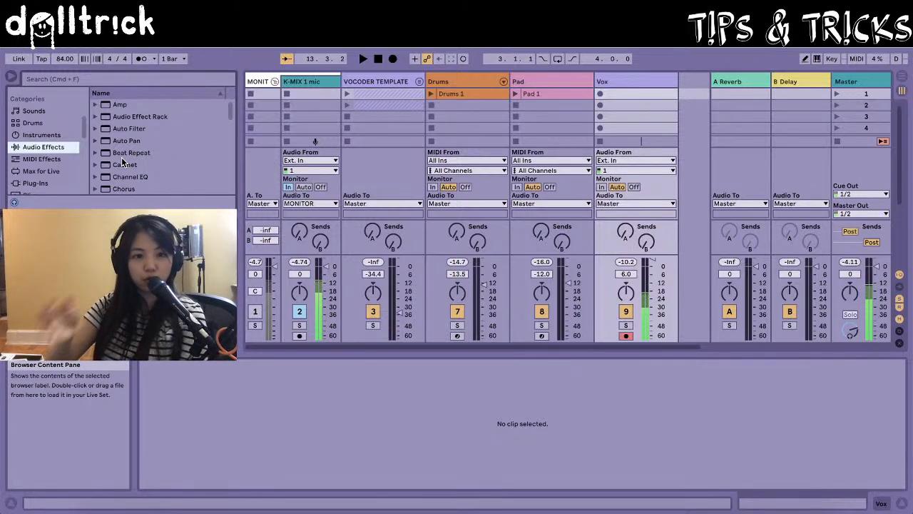
scroll(141, 155, down, 5)
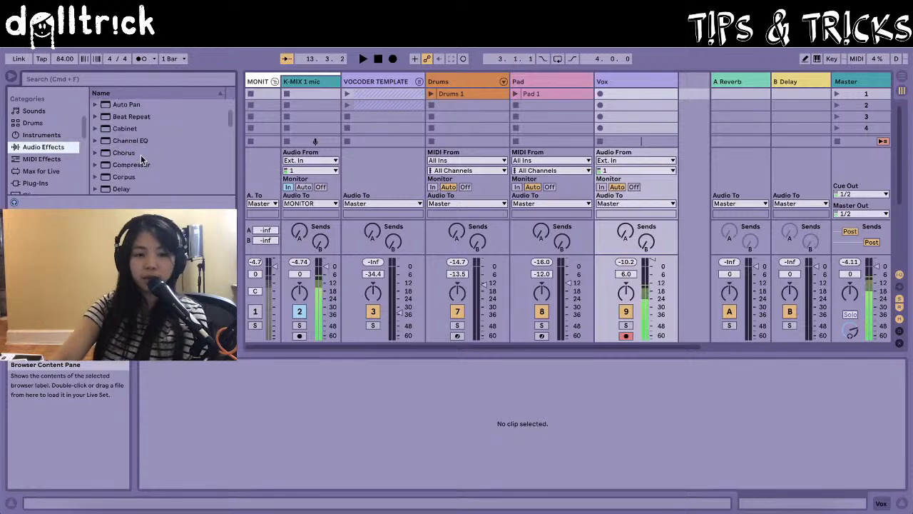
click(121, 169)
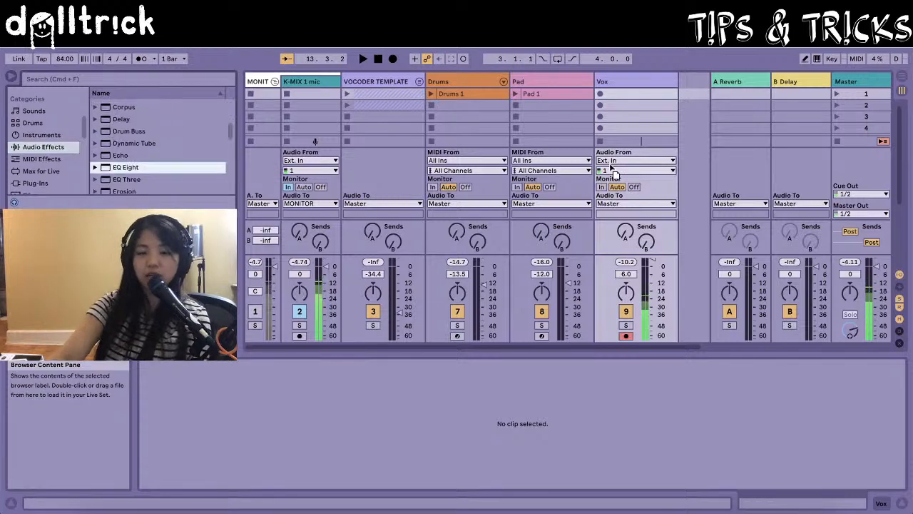
drag(605, 164, 608, 171)
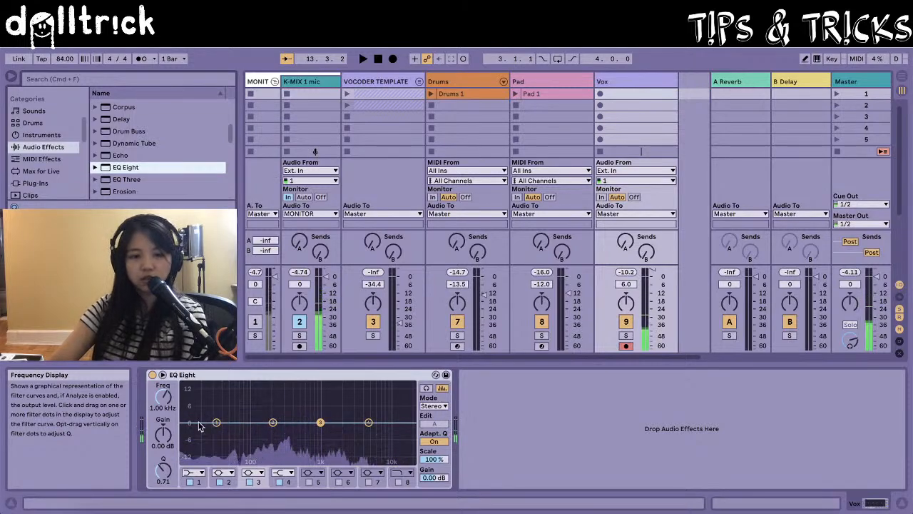
Change EQ Eight's band 1 to a 12 dB/octave low cut and set its frequency to 199 Hz.
click(195, 473)
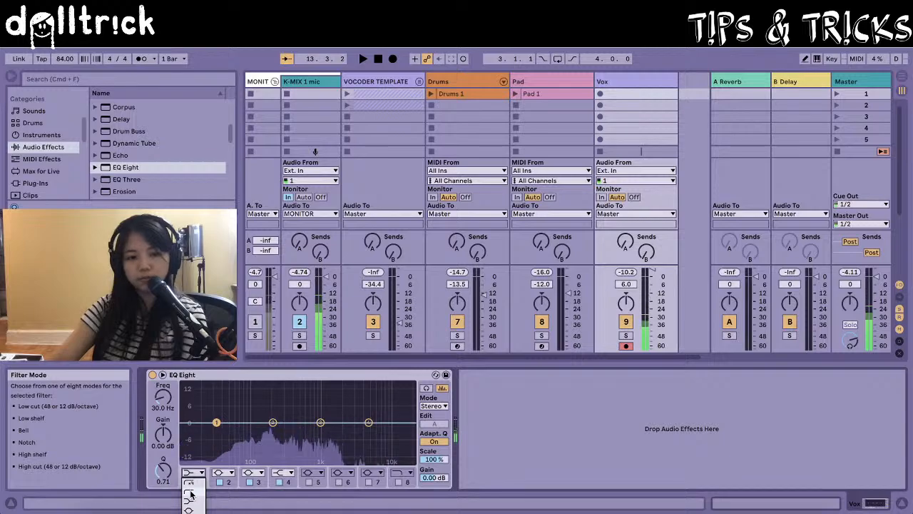
click(191, 494)
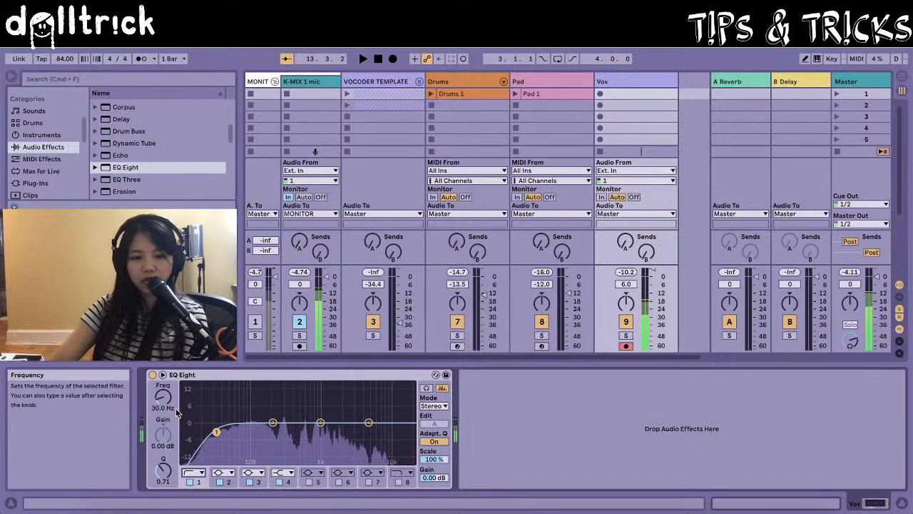
drag(163, 399, 163, 360)
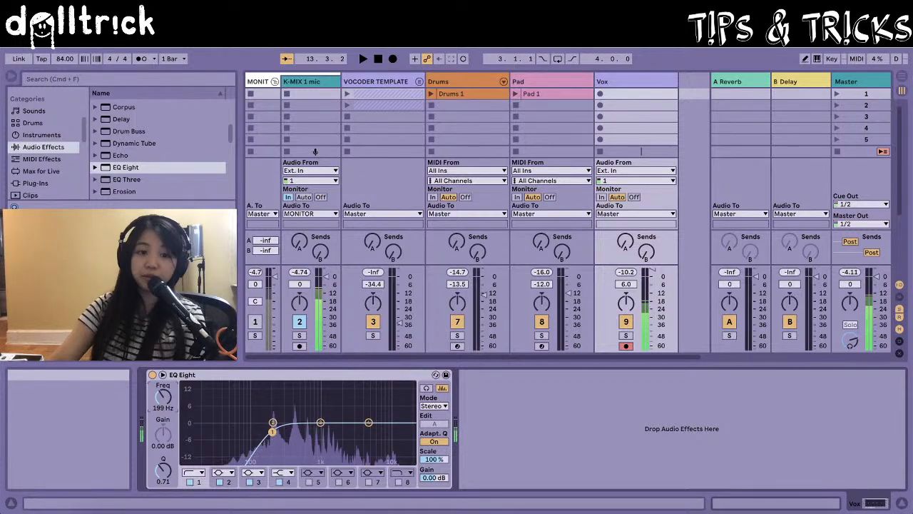
Add a Compressor after EQ Eight with its threshold at -33.1 dB and reset the Vox volume to 0 dB.
scroll(159, 182, up, 1)
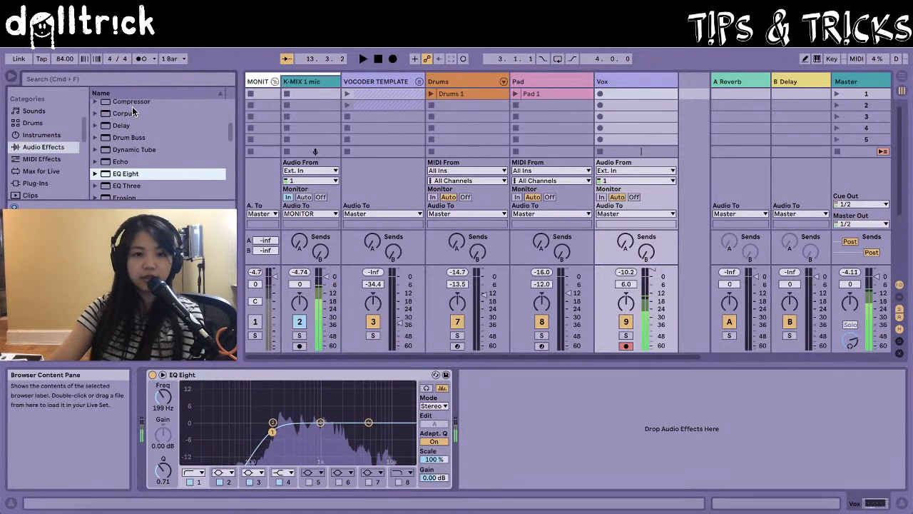
mouse_move(132, 106)
mouse_down()
mouse_move(285, 299)
mouse_move(521, 426)
mouse_move(508, 418)
mouse_move(508, 459)
mouse_up()
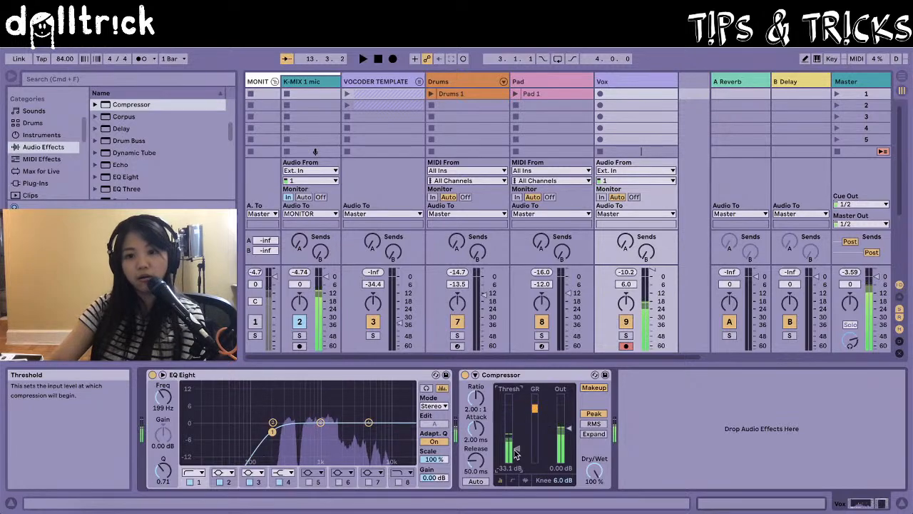
double_click(627, 286)
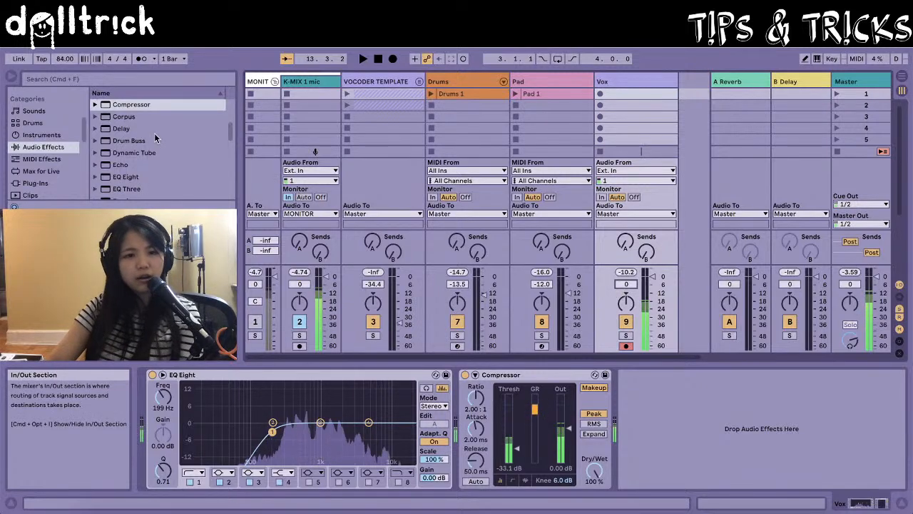
Add a Reverb after the Compressor and set its decay time to 2.89 s and dry/wet to 23%.
scroll(143, 142, down, 5)
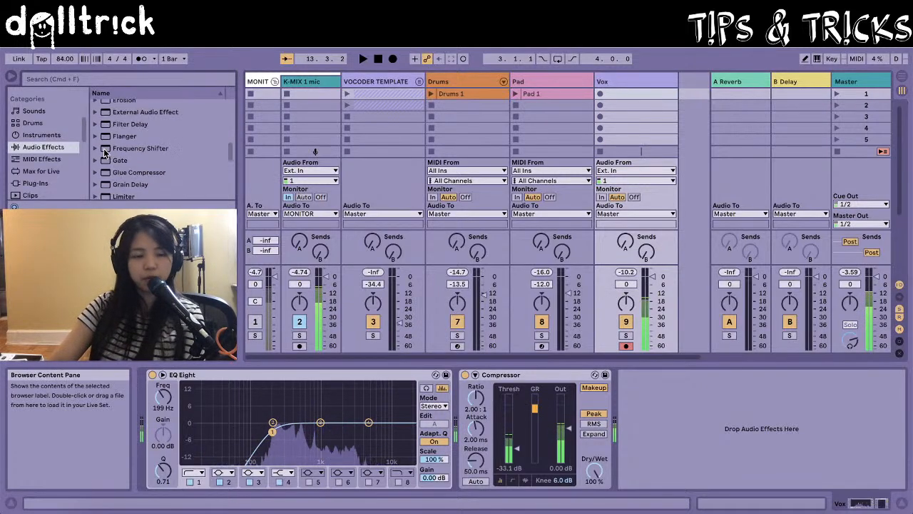
scroll(107, 150, down, 5)
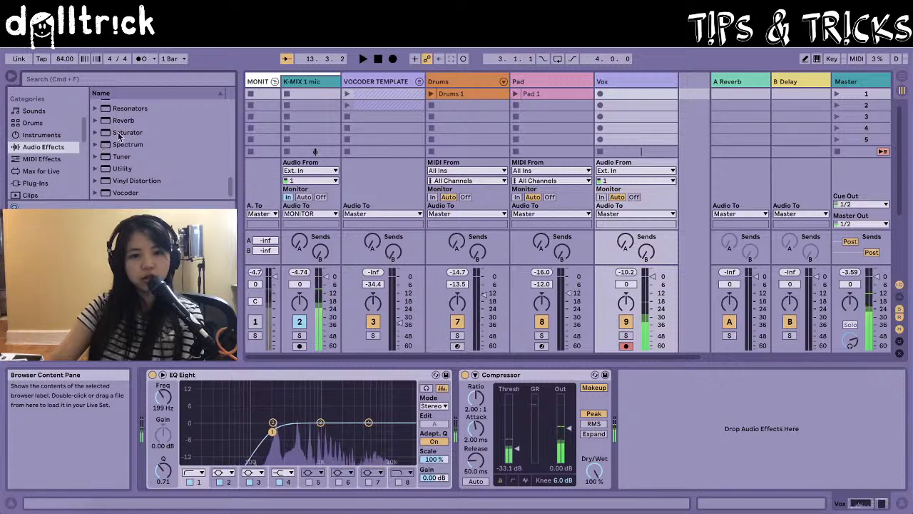
drag(123, 120, 666, 410)
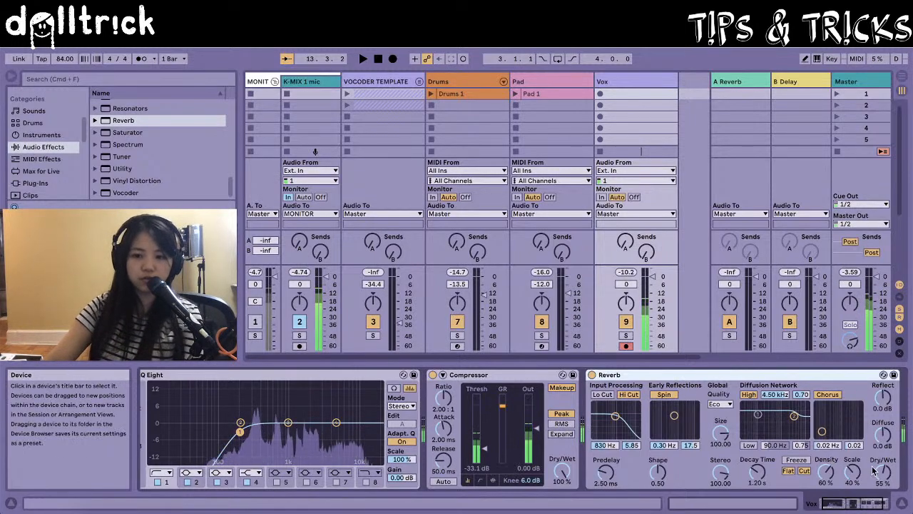
drag(883, 472, 881, 471)
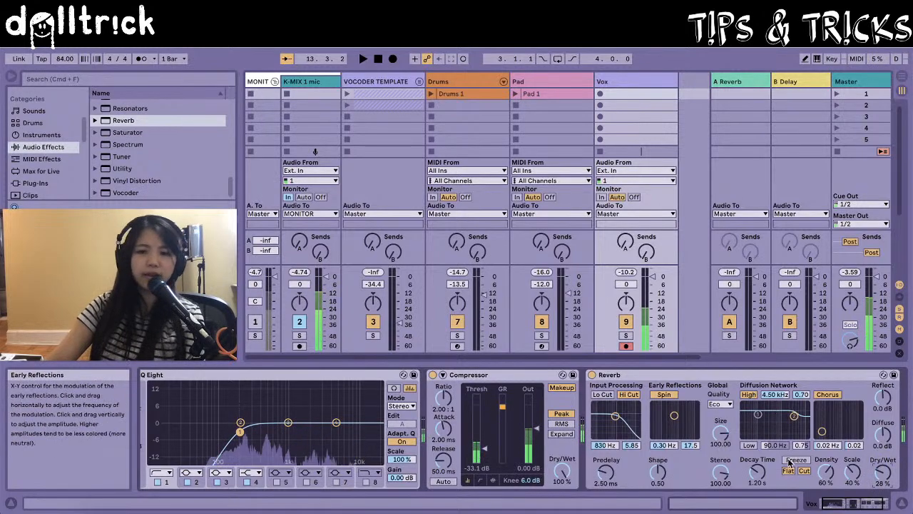
drag(762, 475, 762, 471)
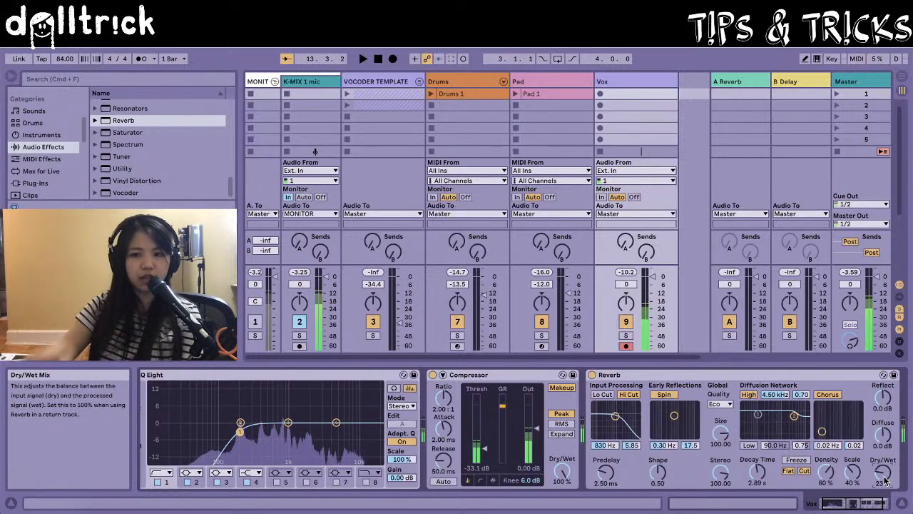
Enable the Reverb's low diffusion filter at 244 Hz, 0.55, set the high one to 3.33 kHz, 0.65, and the chorus to 0.11 Hz, 0.05.
click(748, 445)
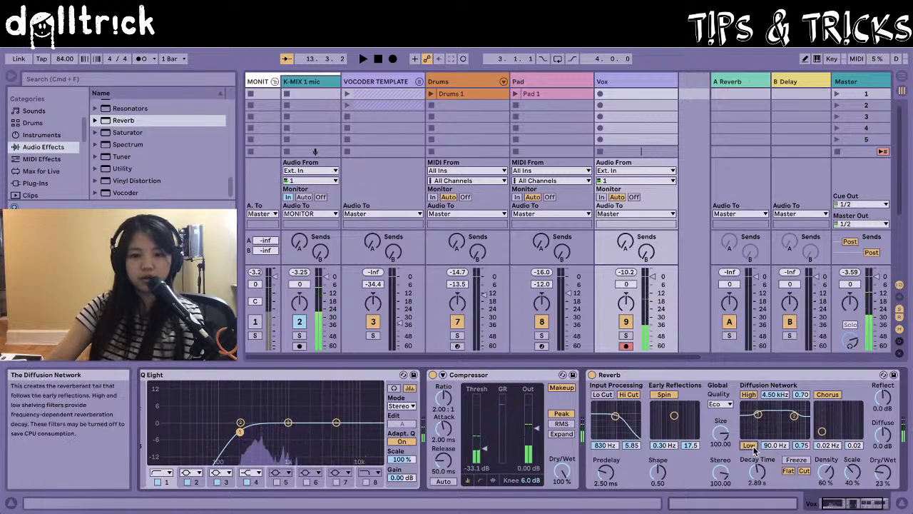
drag(757, 415, 832, 426)
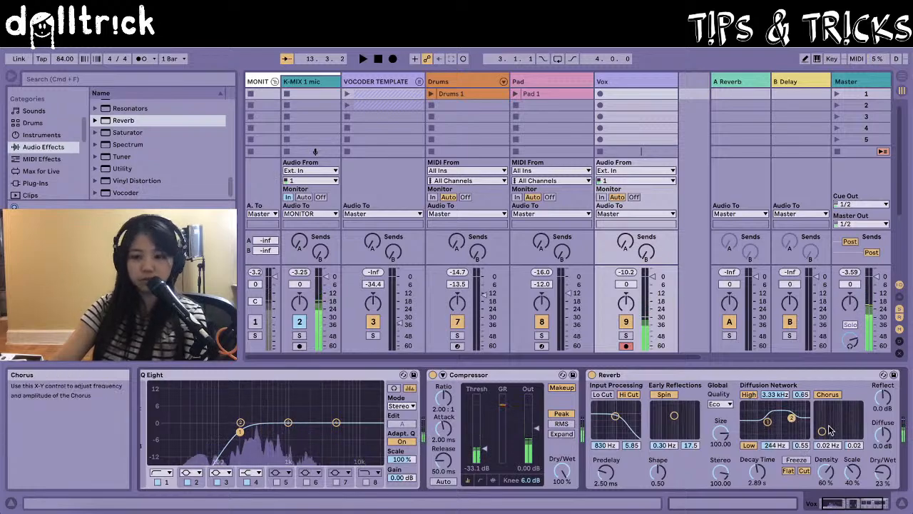
Enable Lo Cut in the Reverb's input processing and set the input filter to 726 Hz with a bandwidth of 4.22.
click(603, 396)
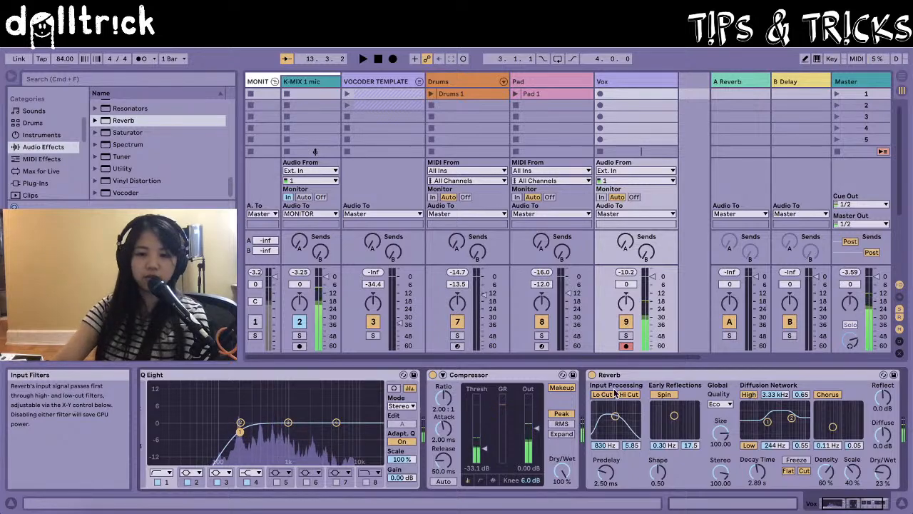
mouse_move(615, 415)
mouse_down()
mouse_move(624, 425)
mouse_move(612, 427)
mouse_move(619, 424)
mouse_up()
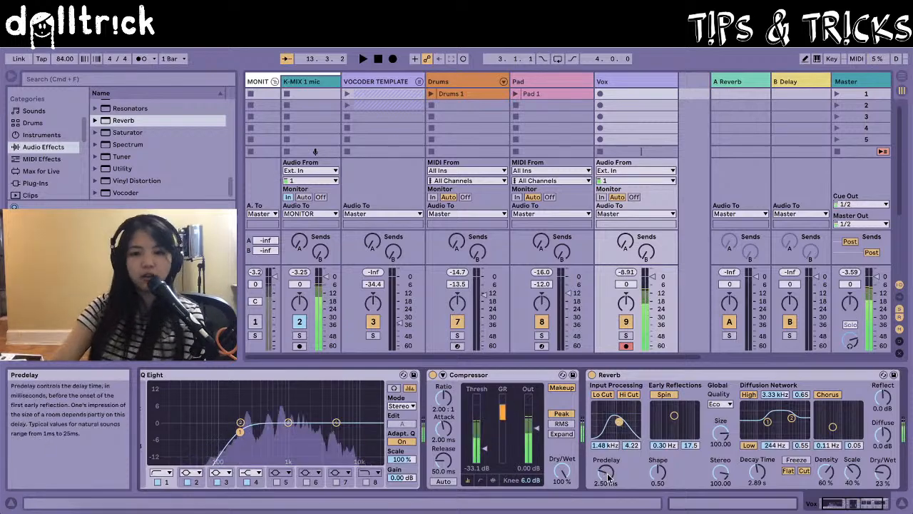
drag(618, 421, 614, 423)
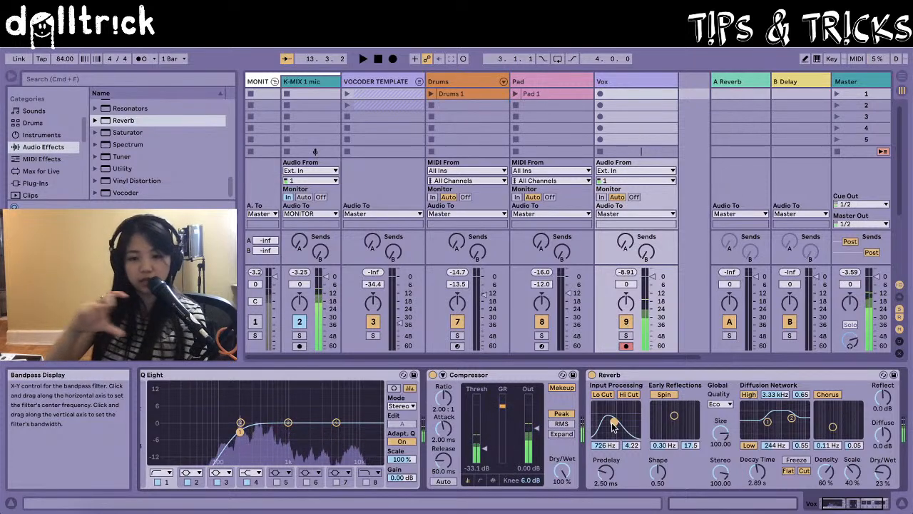
Set the Reverb's predelay to 38.4 ms, density to 40% and dry/wet to 25%.
drag(611, 483, 611, 440)
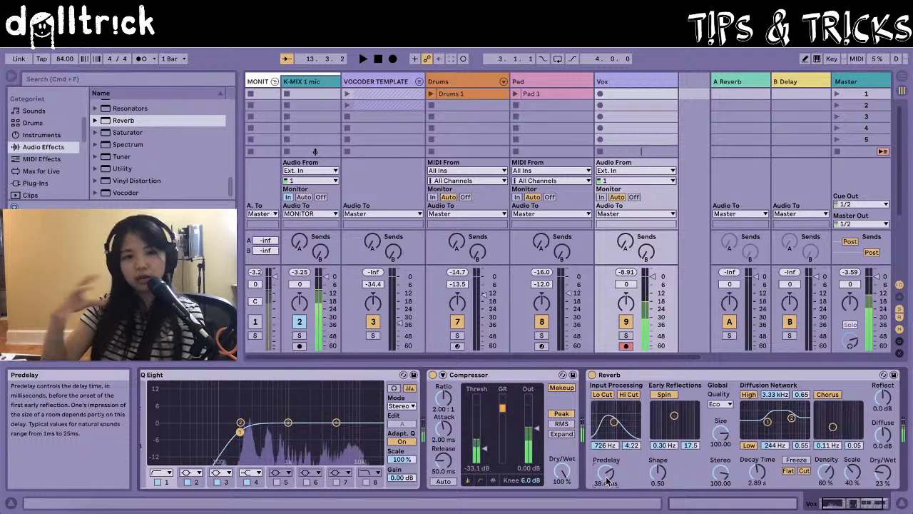
mouse_move(868, 477)
mouse_down()
mouse_move(826, 475)
mouse_move(826, 485)
mouse_move(883, 471)
mouse_up()
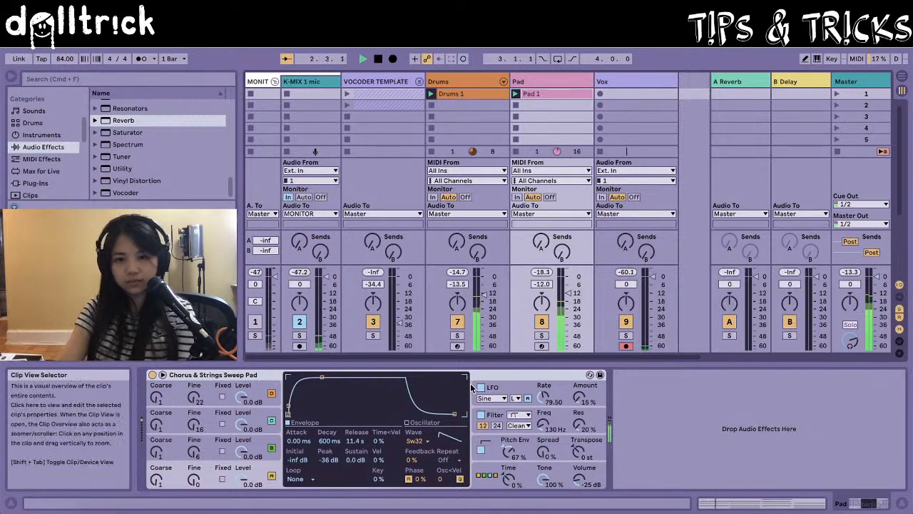
Set the Drums volume to -9.0 dB and Pad to -13.5 dB during playback, turn on the metronome and stop playback.
drag(485, 293, 484, 288)
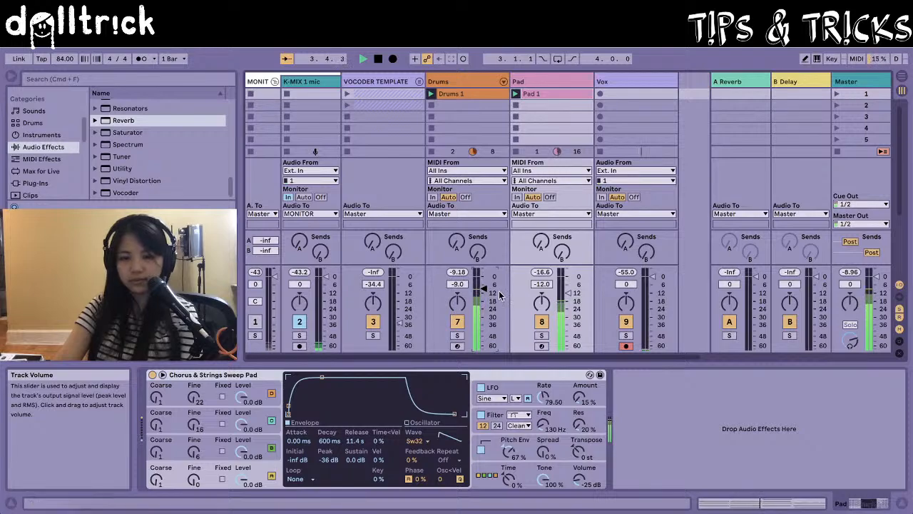
drag(568, 294, 568, 295)
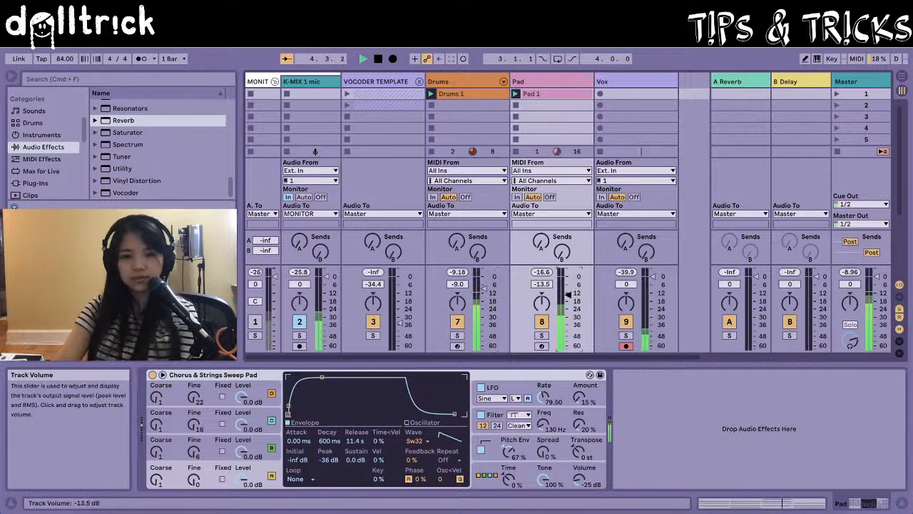
click(137, 60)
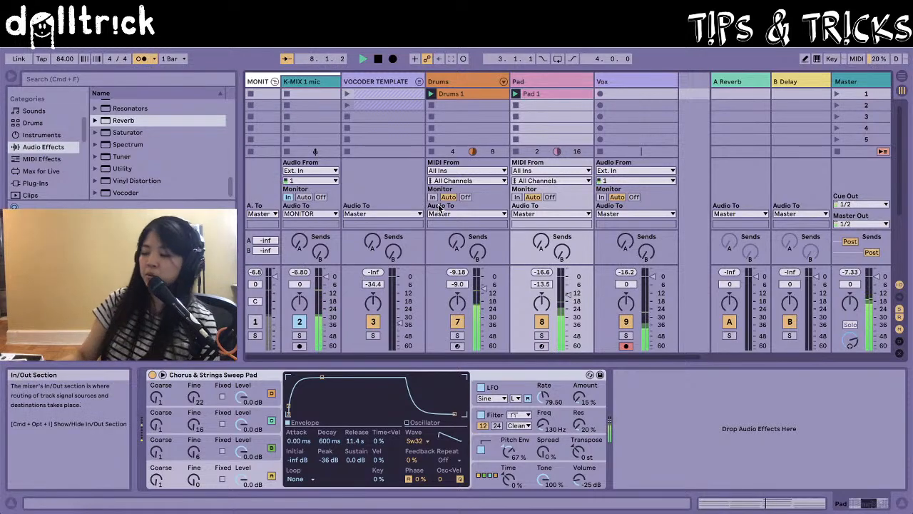
key(space)
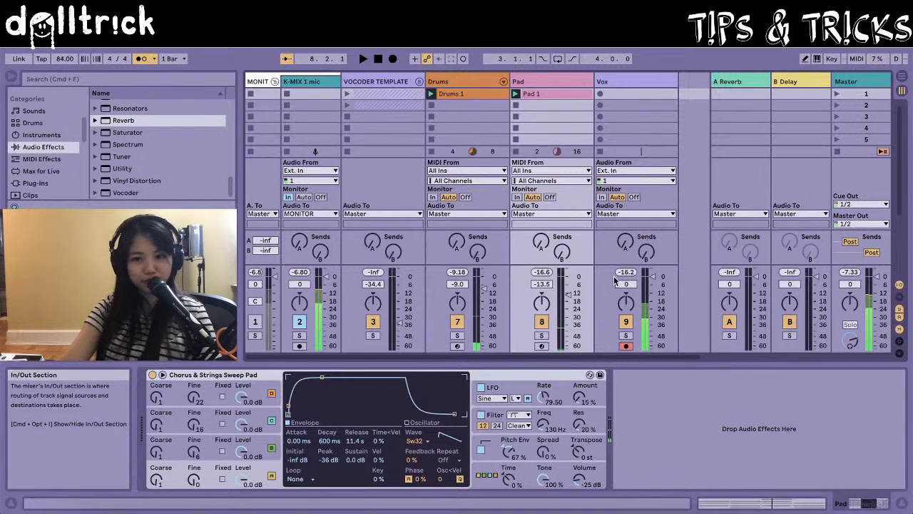
Show the Vox track's devices and lower the Reverb's dry/wet to 0.0%.
click(613, 81)
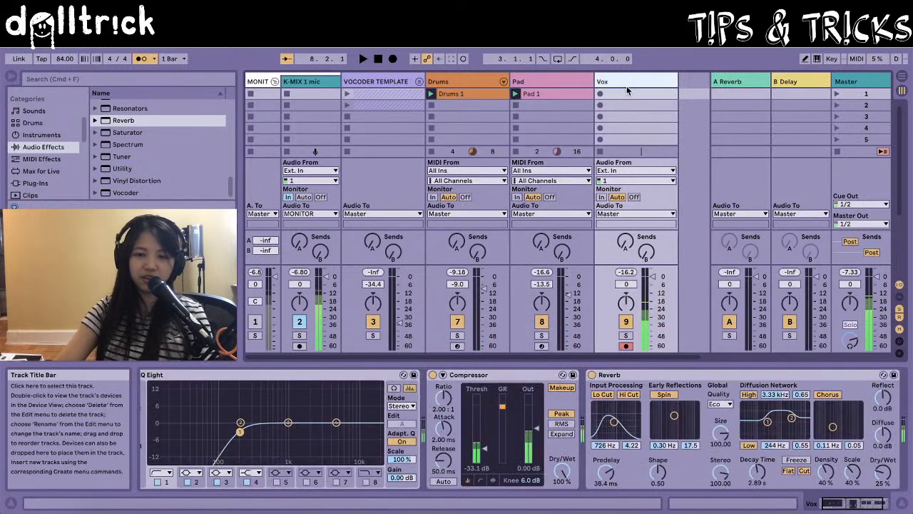
drag(883, 472, 883, 493)
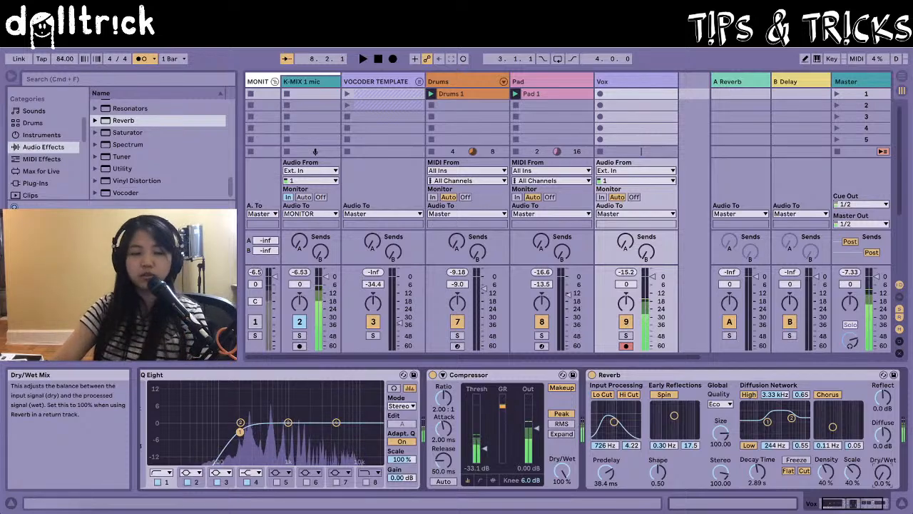
mouse_move(882, 471)
mouse_down()
mouse_move(883, 463)
mouse_move(882, 473)
mouse_up()
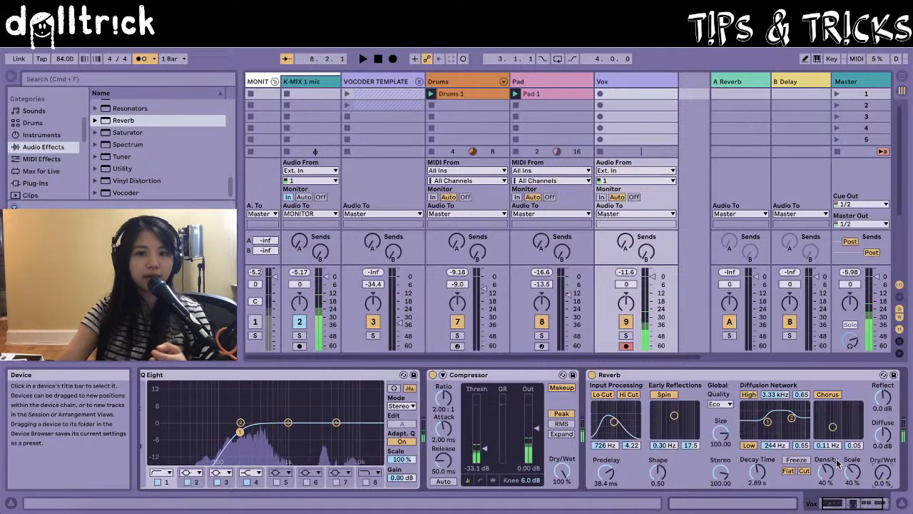
Set the Reverb's dry/wet back to 25%.
drag(884, 472, 884, 448)
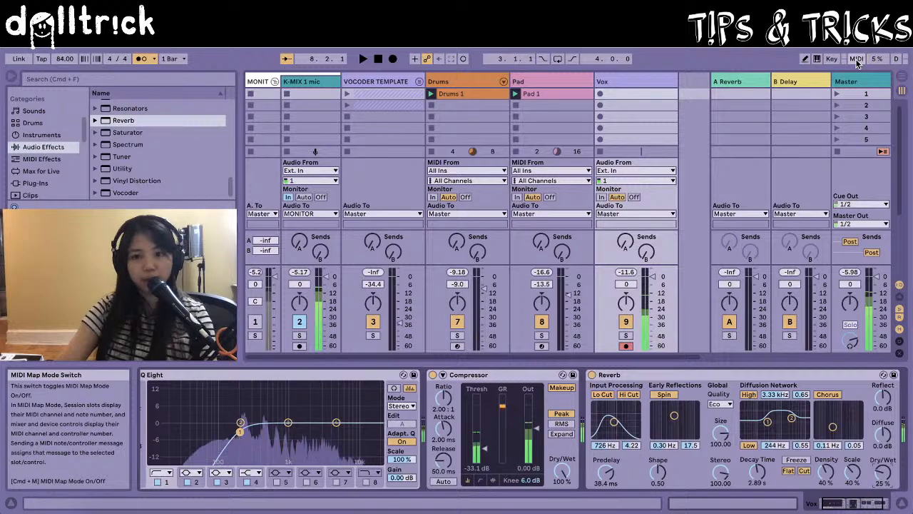
MIDI-map the Vox track's first clip slot to F#0 and its clip stop to D0, and leave mapping mode.
click(857, 58)
click(676, 92)
scroll(639, 122, right, 3)
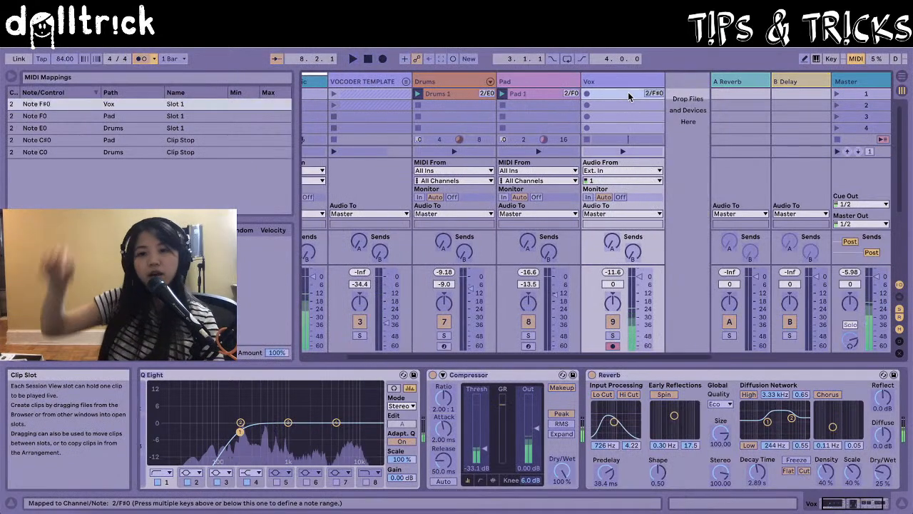
click(588, 139)
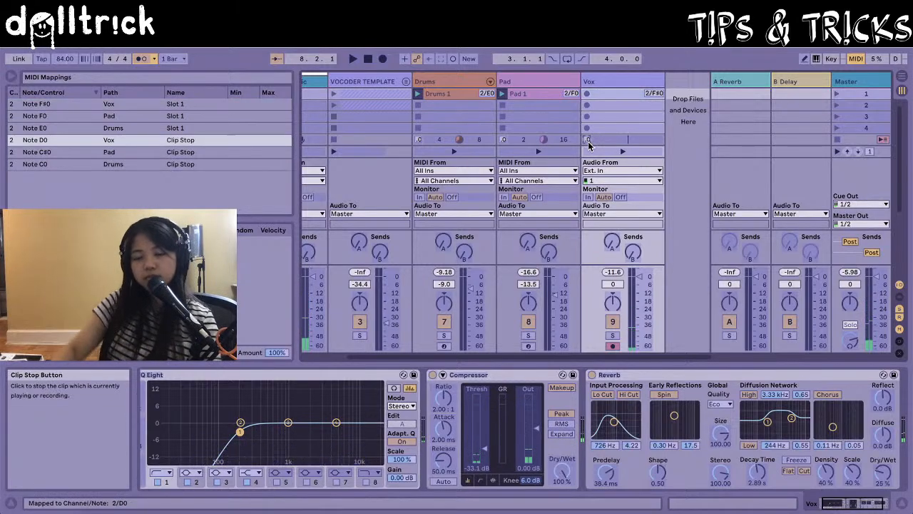
click(856, 60)
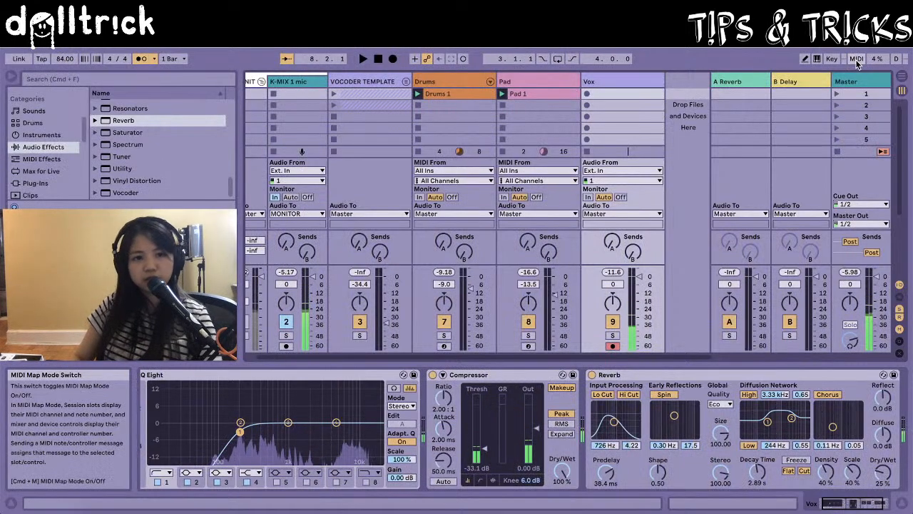
Start playback, lower the Pad volume to -20.5 dB and record a vocal clip into the Vox track's first slot.
key(space)
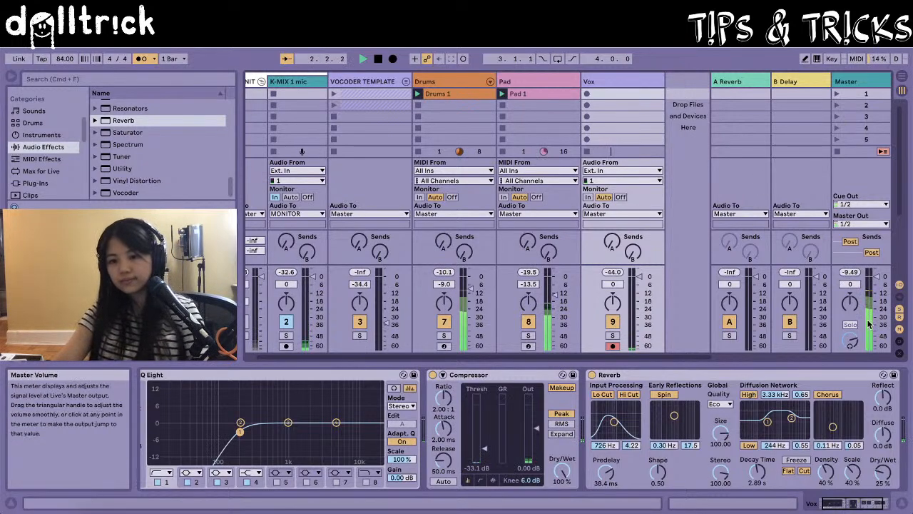
drag(853, 348, 853, 354)
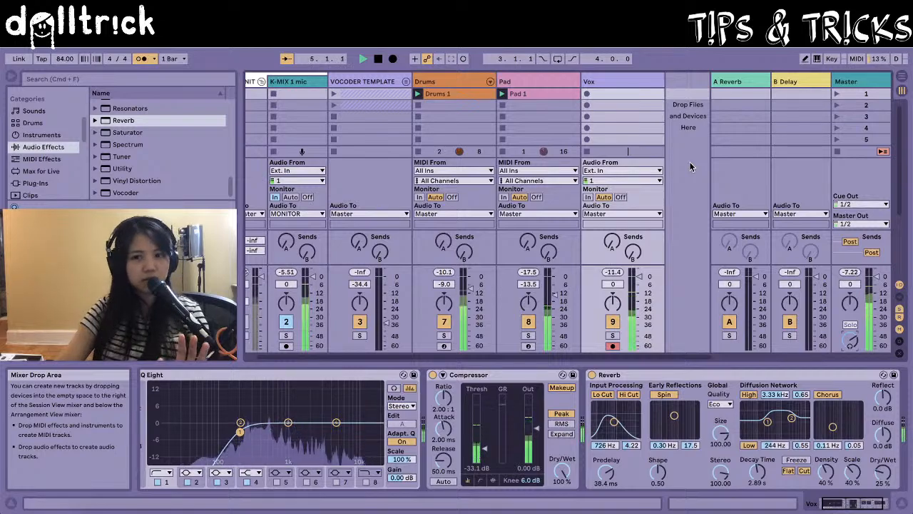
drag(555, 290, 555, 294)
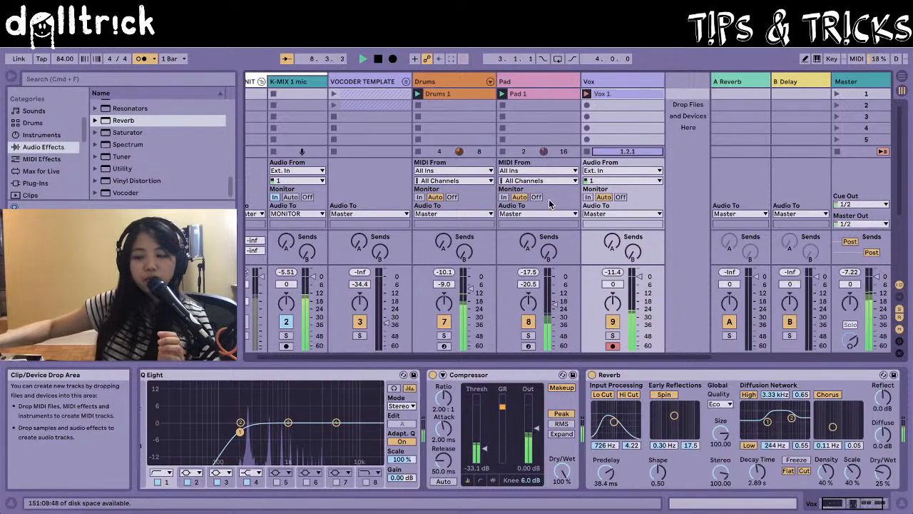
click(550, 203)
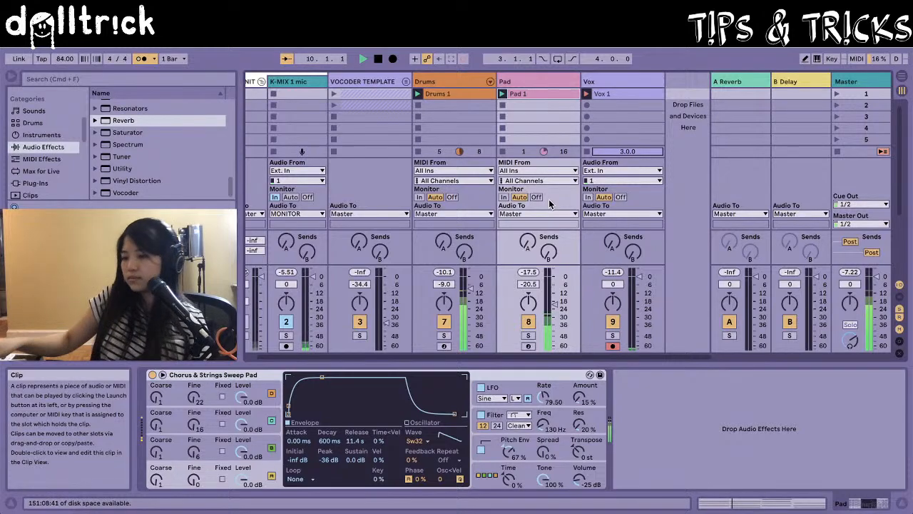
key(Right)
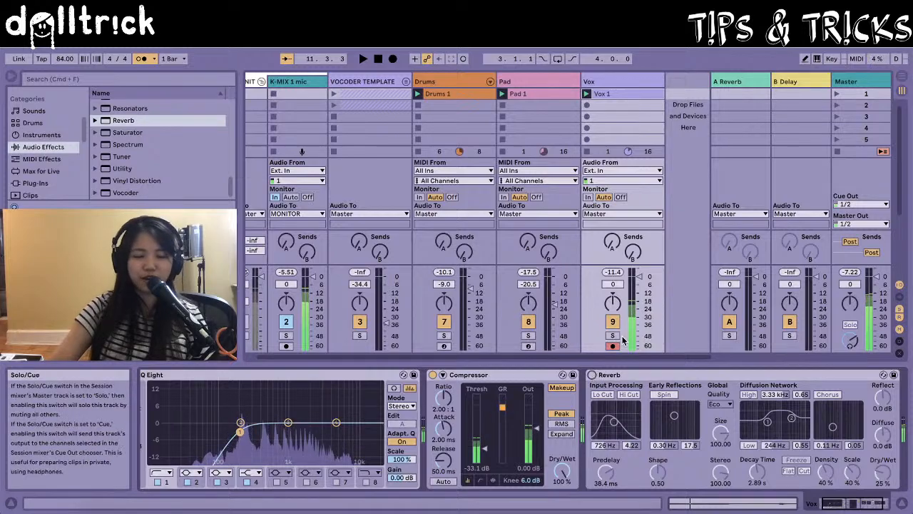
Show the recorded Vox 1 clip and audition it with the Vox track soloed, ending with the solo turned off.
click(603, 95)
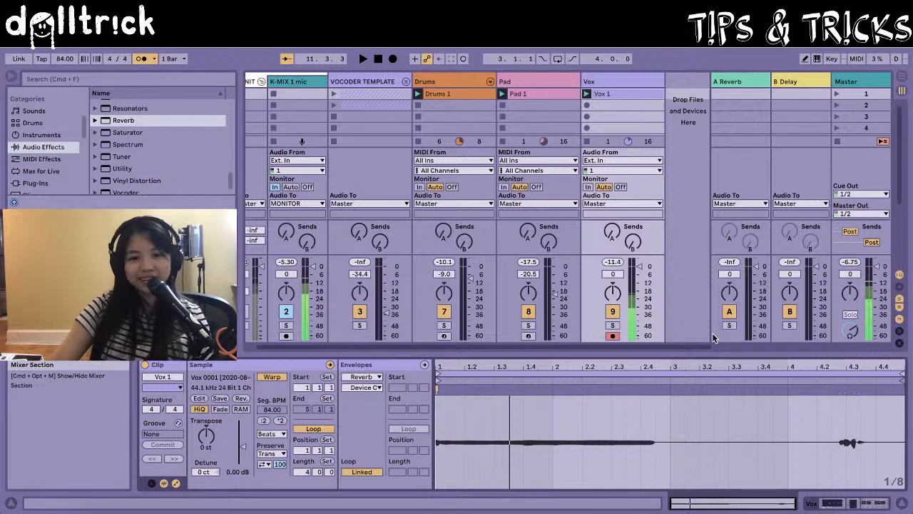
click(612, 325)
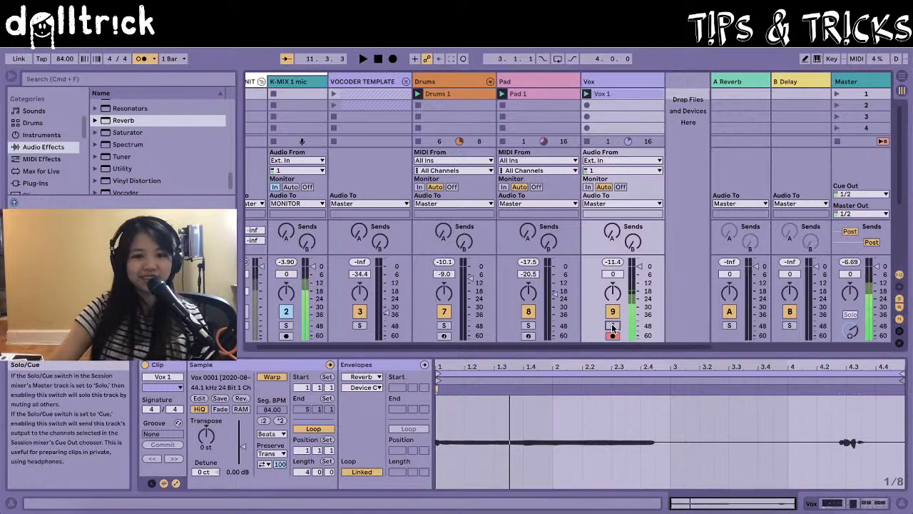
key(space)
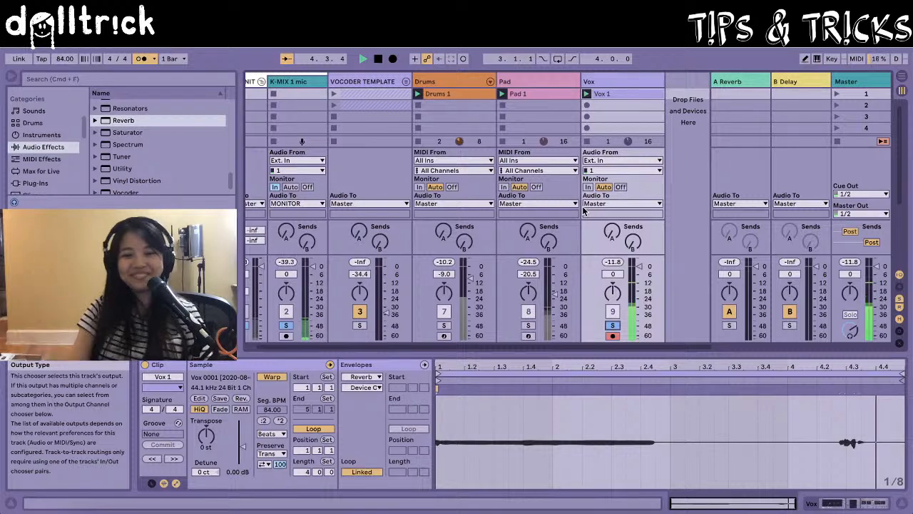
click(616, 325)
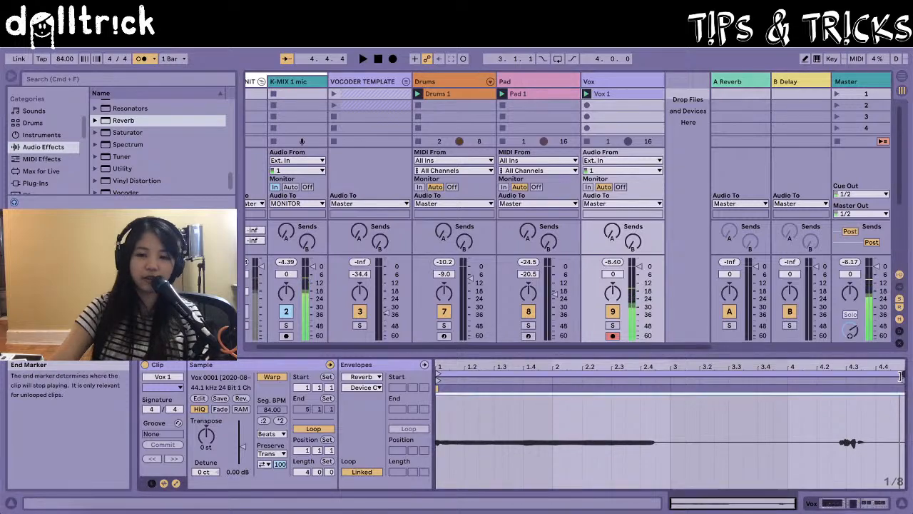
Shorten the Vox 1 clip's loop to two bars and play it back with the metronome turned off.
mouse_move(899, 378)
mouse_down()
mouse_move(671, 399)
mouse_move(900, 388)
mouse_move(672, 393)
mouse_up()
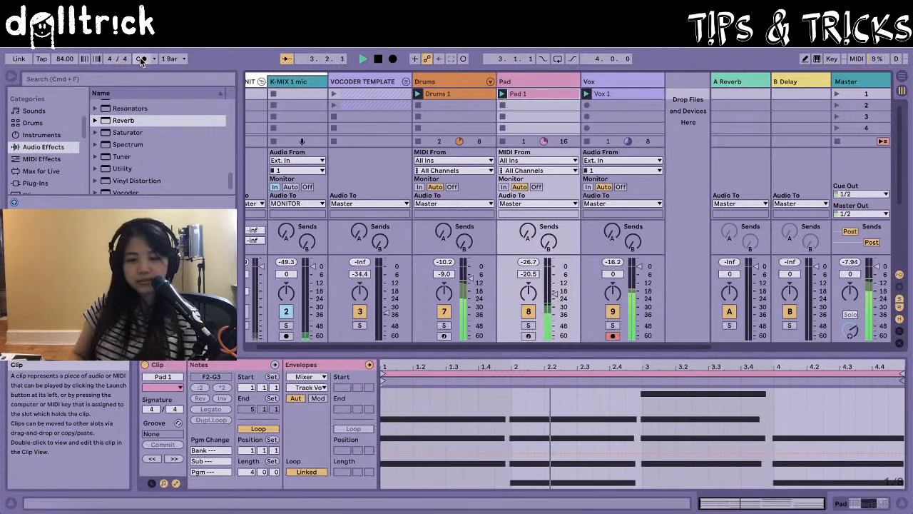
key(Tab)
key(Tab)
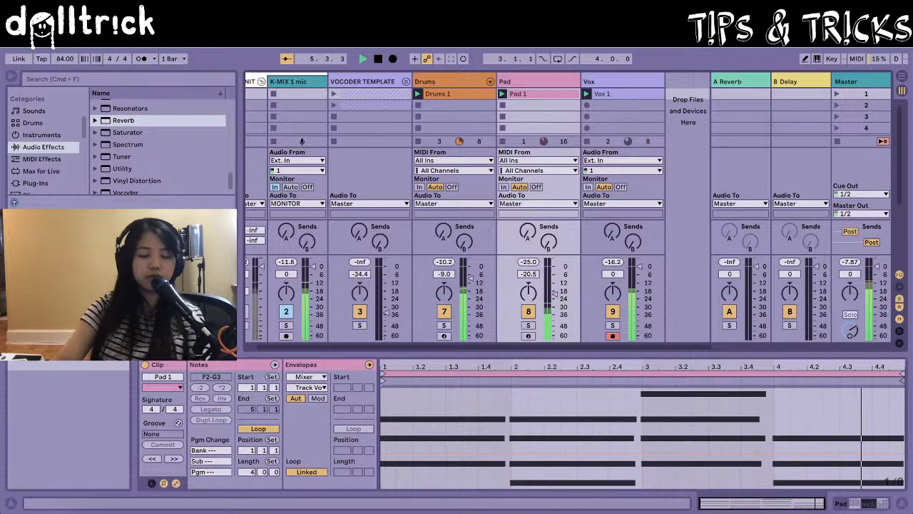
Duplicate the Vox track and delete the copied Vox 1 clip from the duplicate.
click(633, 85)
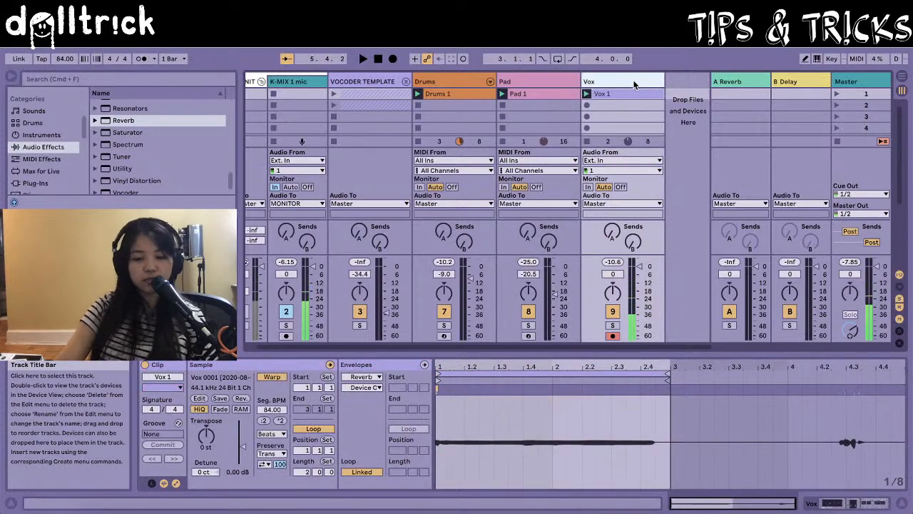
key(super+d)
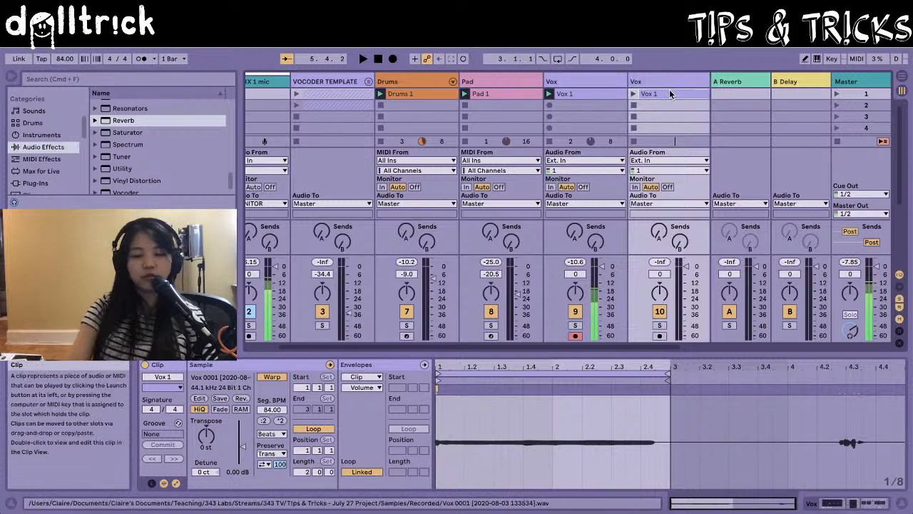
key(Delete)
MIDI-map the duplicate Vox track's first clip slot to G0 and its clip stop to D#0, keeping the existing mappings.
key(super+m)
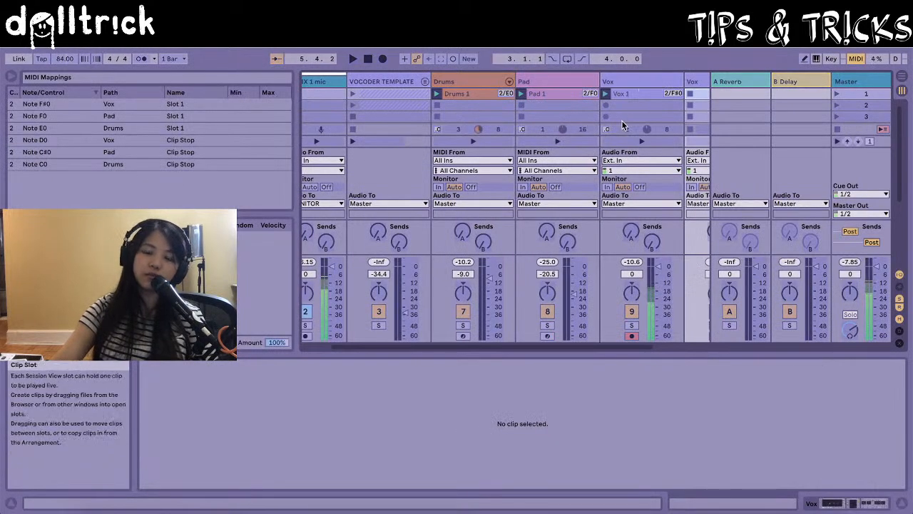
scroll(619, 120, right, 3)
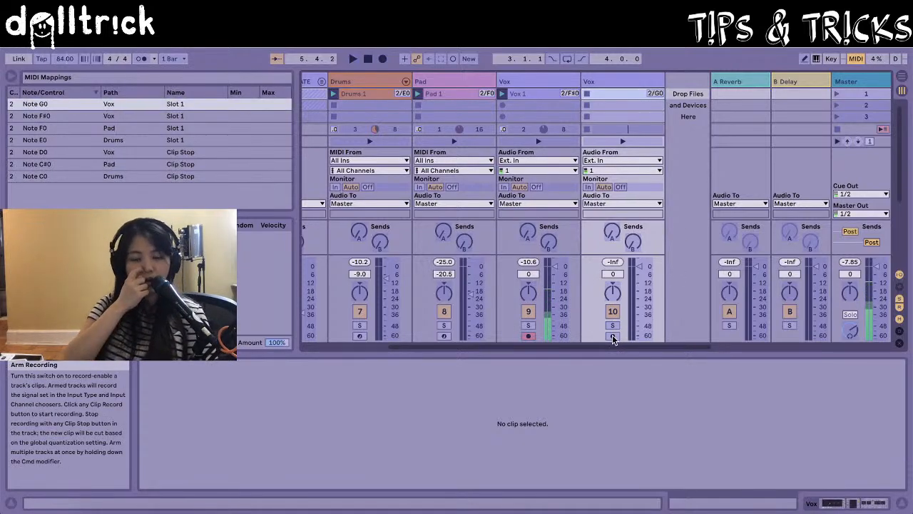
click(586, 130)
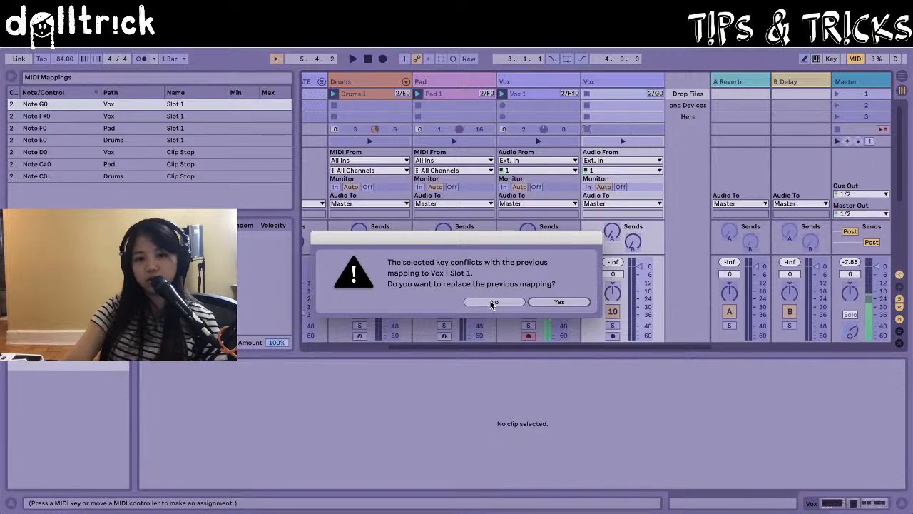
click(492, 302)
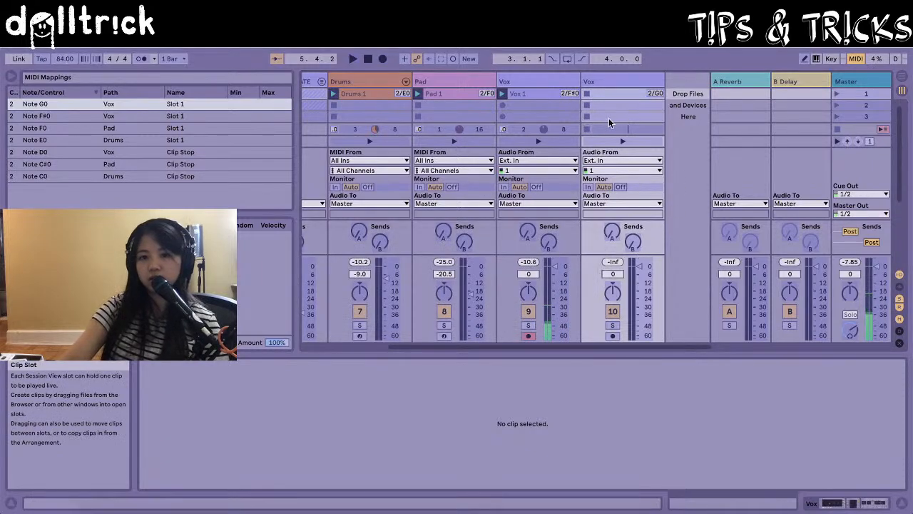
click(586, 130)
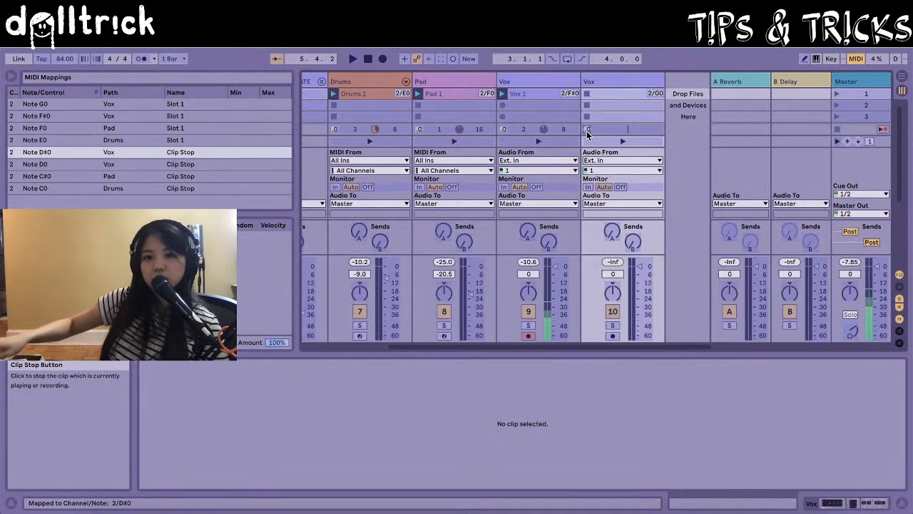
click(857, 59)
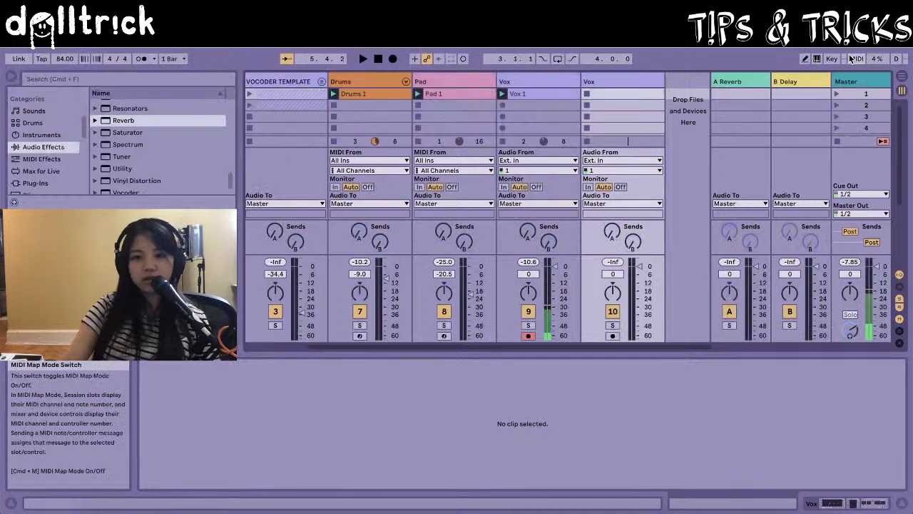
Arm the duplicate Vox track instead of the original, and set the original Vox volume to -6.0 dB and Pad to -14.0 dB during playback.
click(528, 335)
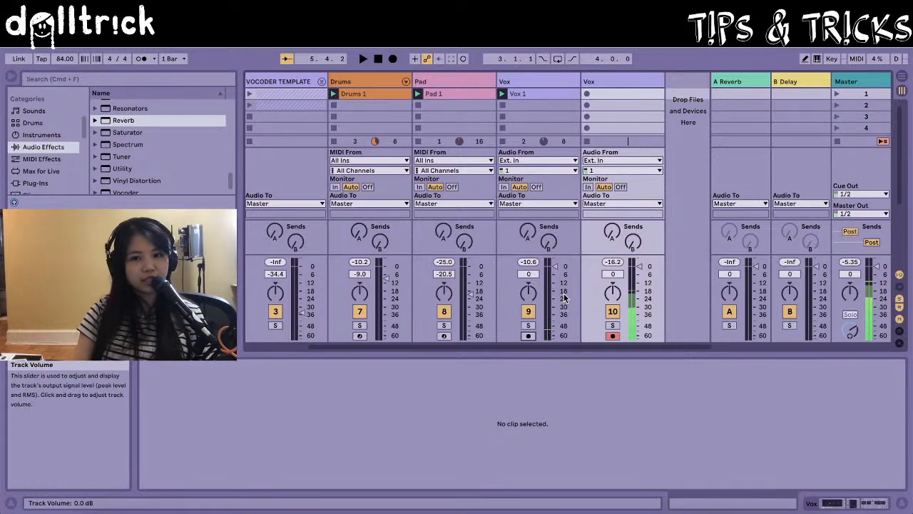
click(501, 94)
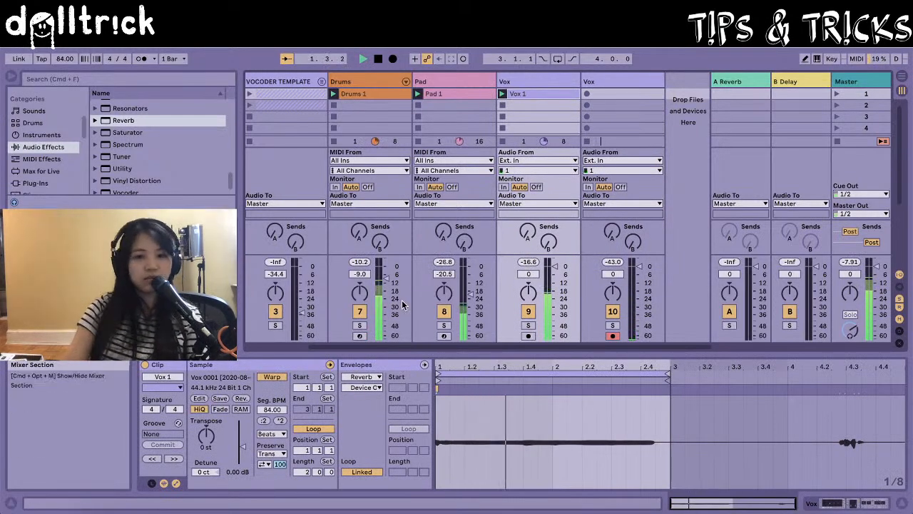
drag(555, 266, 555, 276)
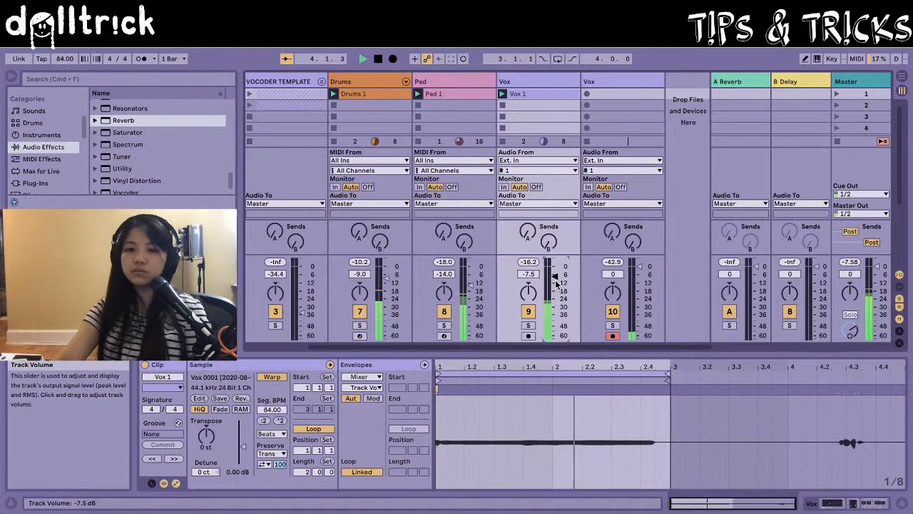
drag(555, 282, 555, 275)
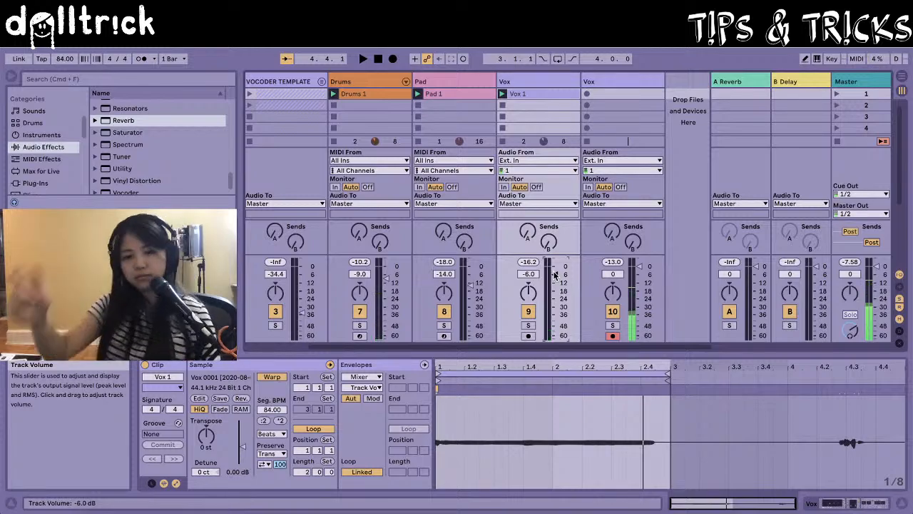
Start playback and record a two-bar vocal clip into the duplicate Vox track's first slot.
key(space)
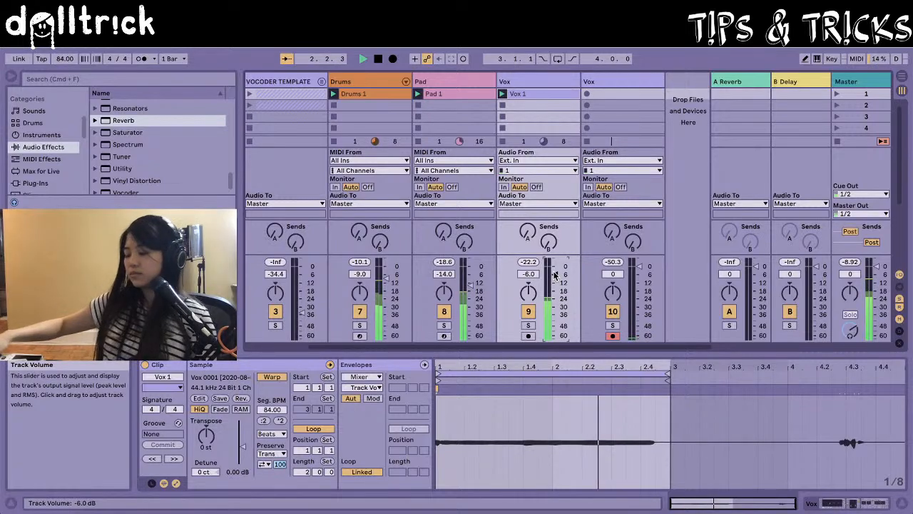
key(Return)
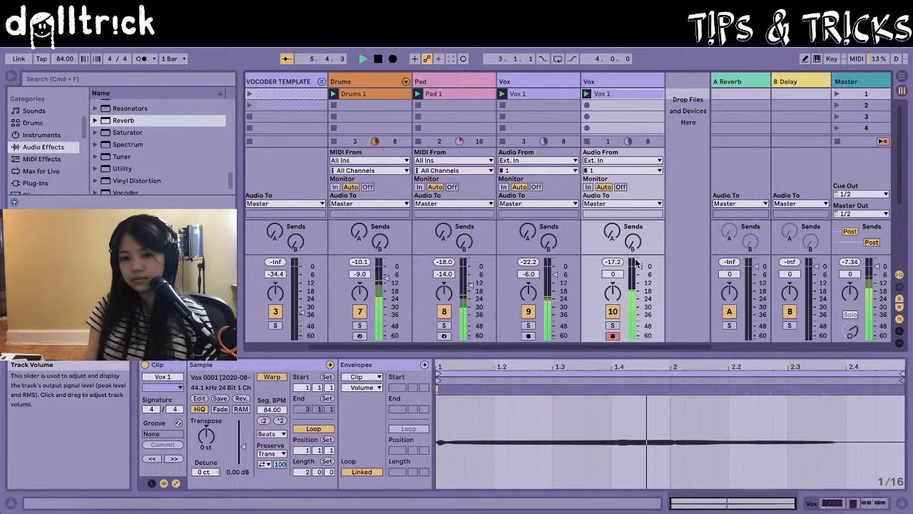
Rebalance the volumes during playback: Drums -25.0 dB, Pad -24.2 dB, original Vox -19.6 dB and duplicate Vox -24.7 dB.
drag(637, 263, 639, 298)
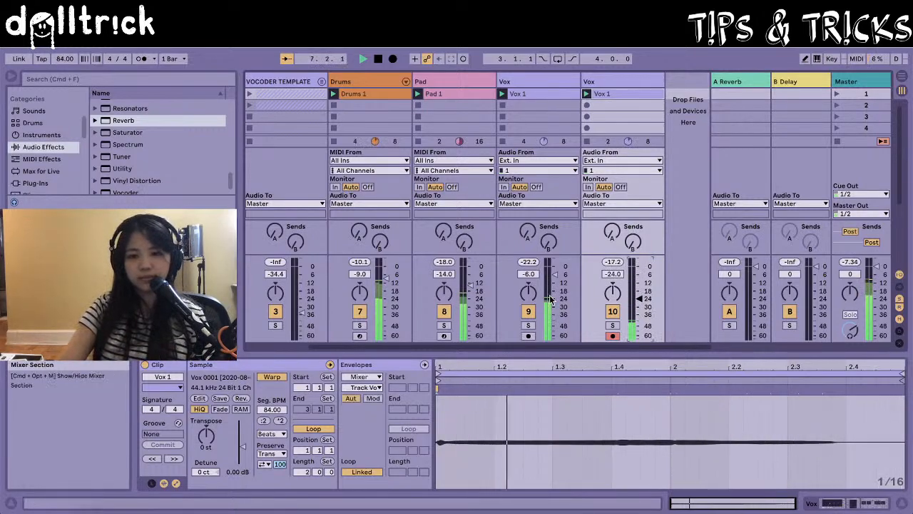
drag(554, 274, 554, 298)
scroll(381, 282, left, 3)
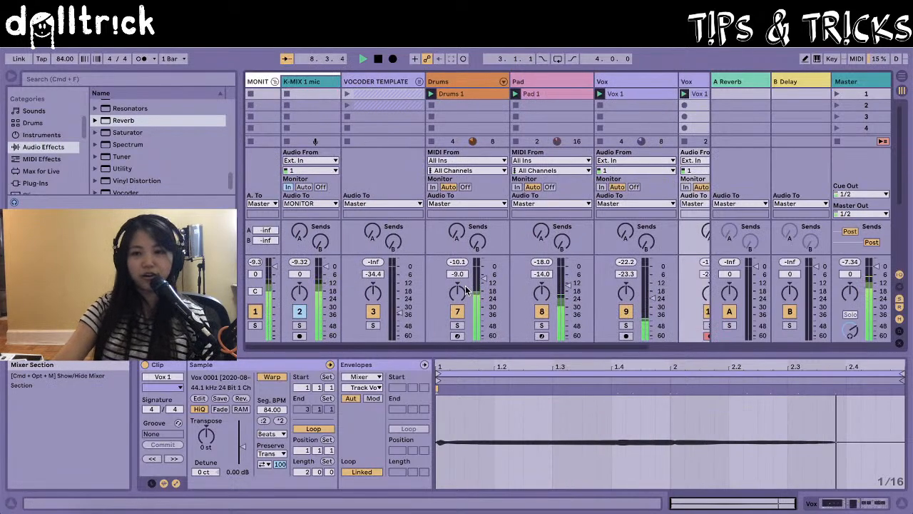
scroll(465, 285, right, 3)
scroll(462, 288, right, 2)
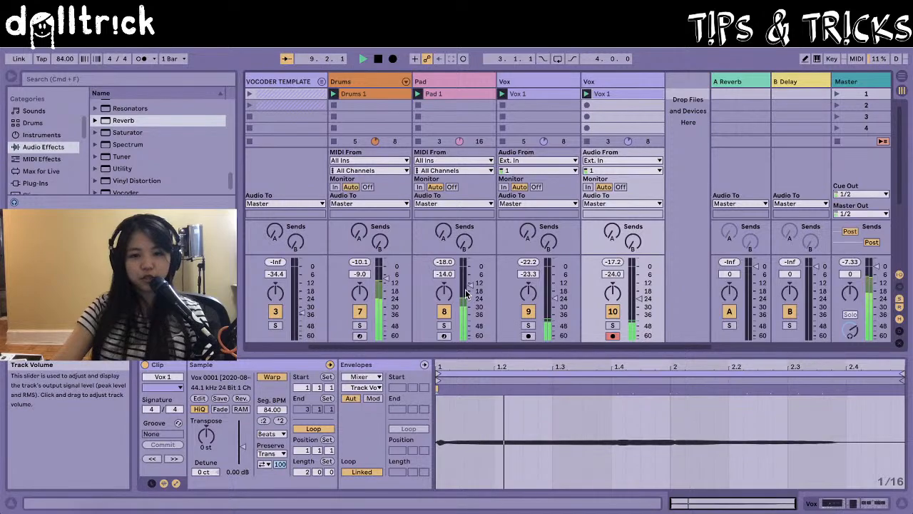
drag(462, 289, 469, 300)
drag(386, 279, 386, 300)
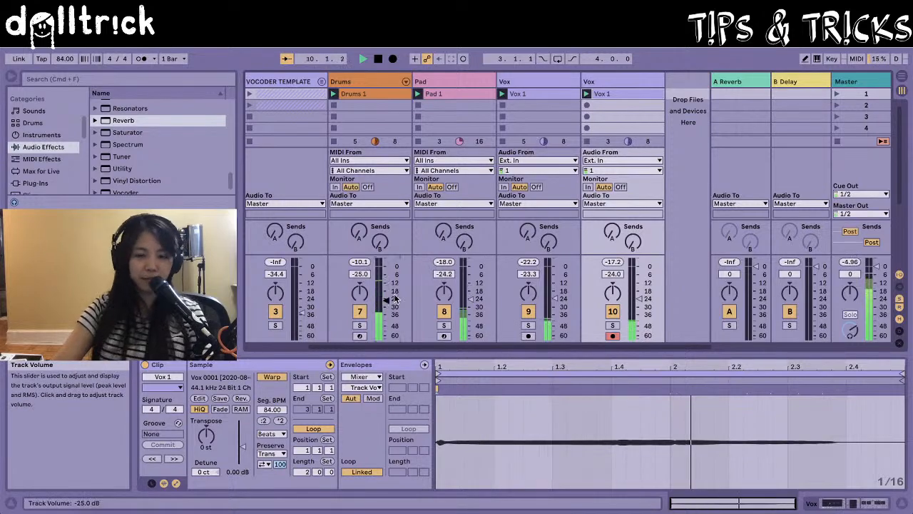
drag(555, 299, 555, 293)
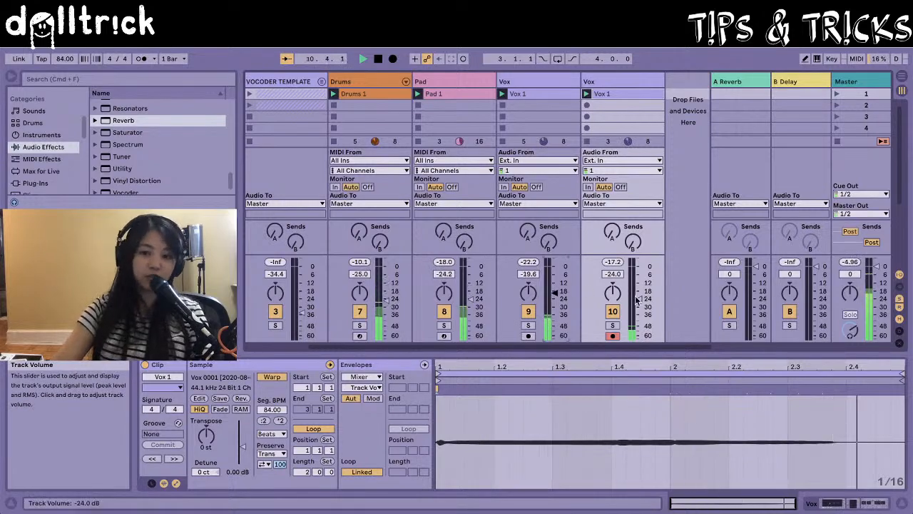
drag(639, 303, 639, 305)
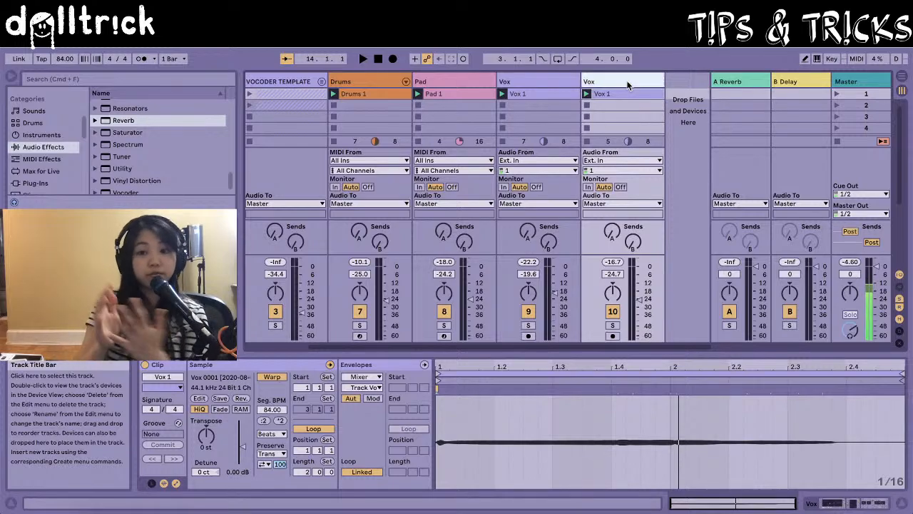
Select the Drums, Pad and both Vox tracks together and narrow their width in the mixer.
shift+click(386, 80)
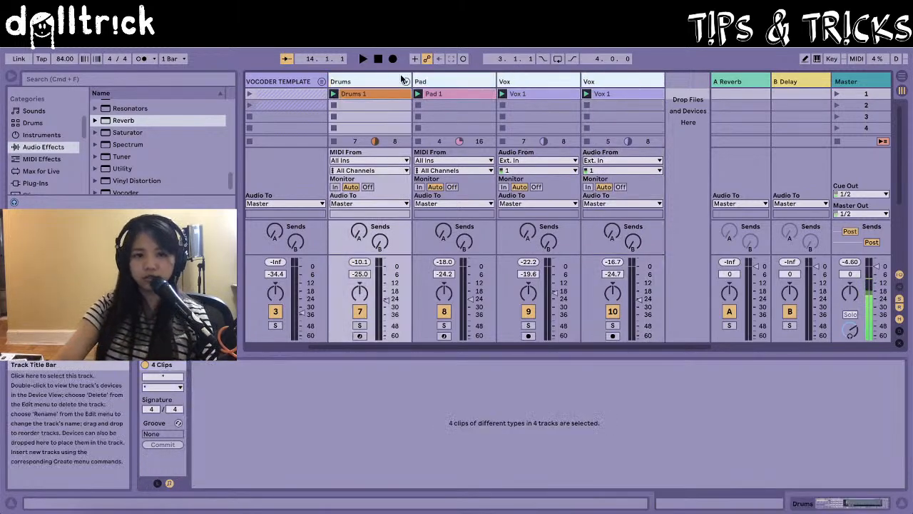
scroll(401, 80, left, 2)
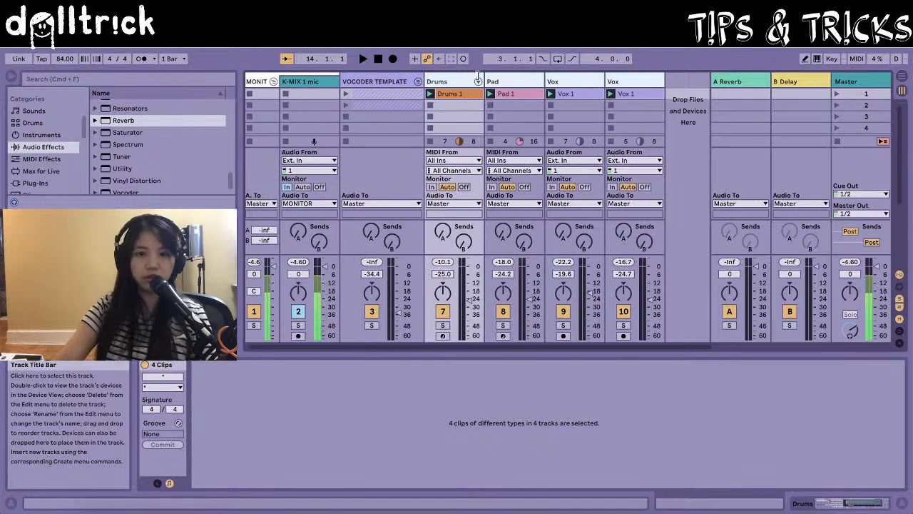
drag(482, 80, 470, 76)
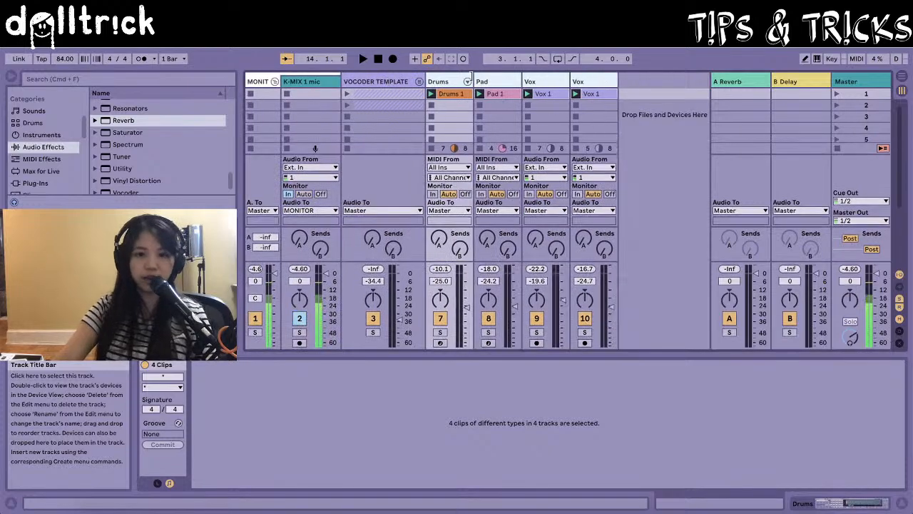
Insert a new audio track after the duplicate Vox track and color it blue.
click(601, 83)
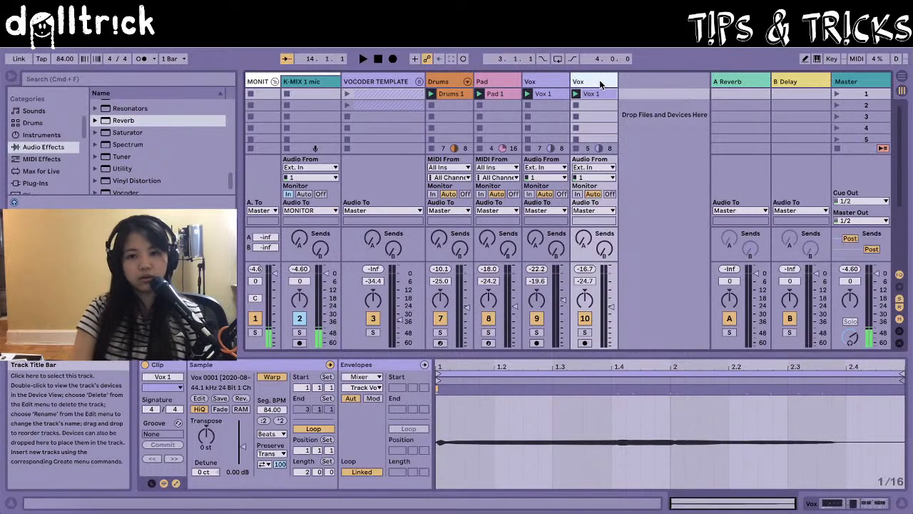
key(super+t)
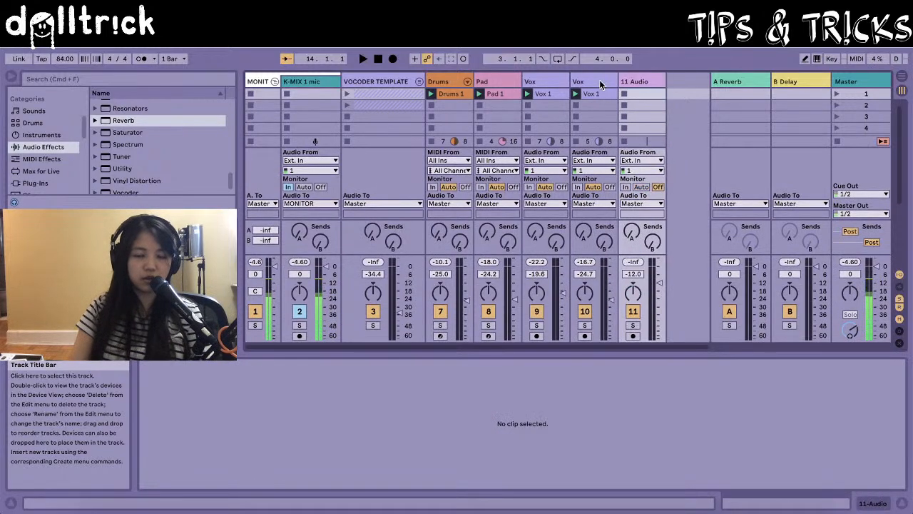
right_click(637, 81)
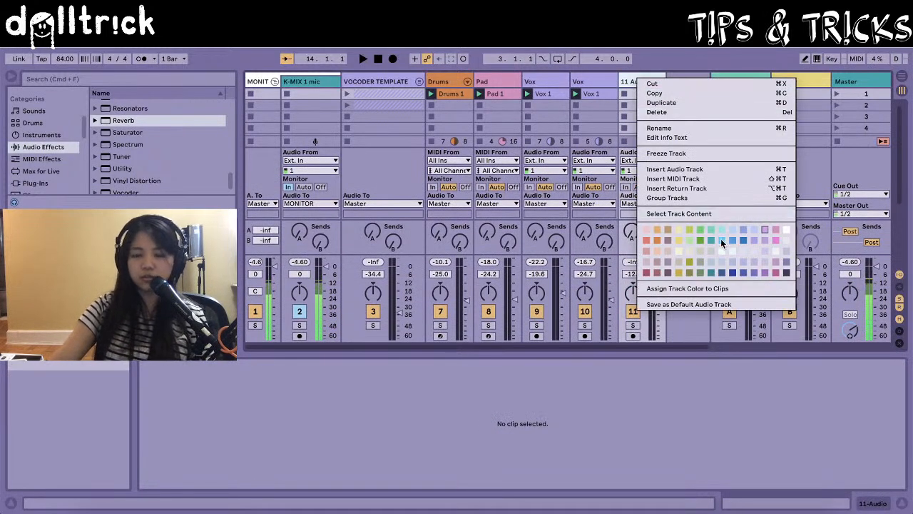
click(731, 243)
Rename the new blue audio track as Vox Loop.
click(636, 82)
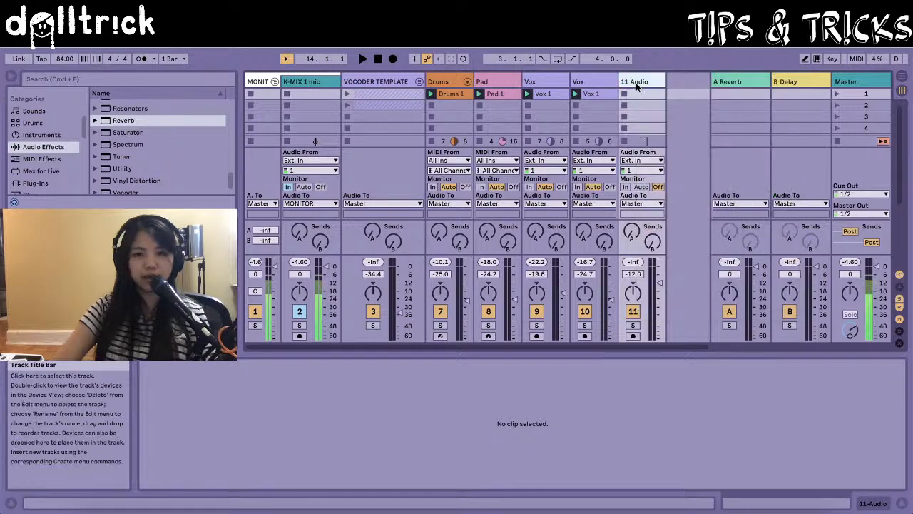
key(ctrl+r)
text(Vox)
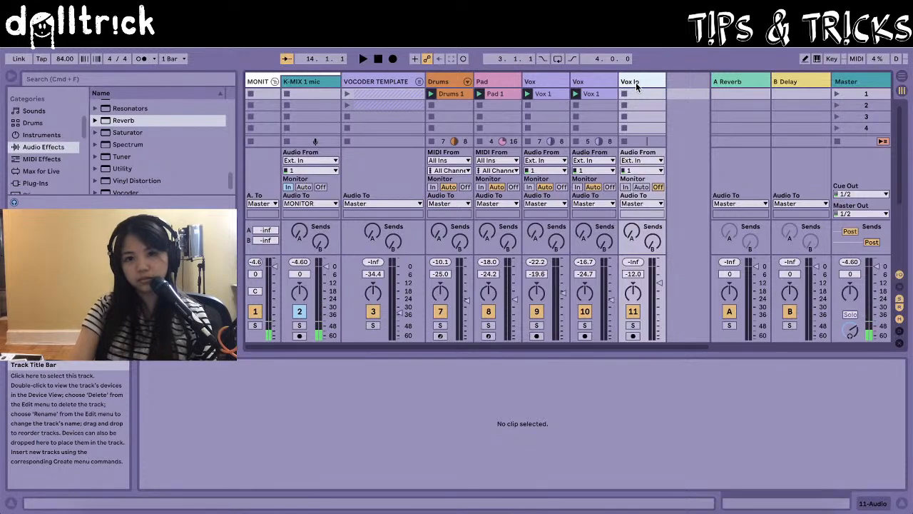
text( Loop)
key(Return)
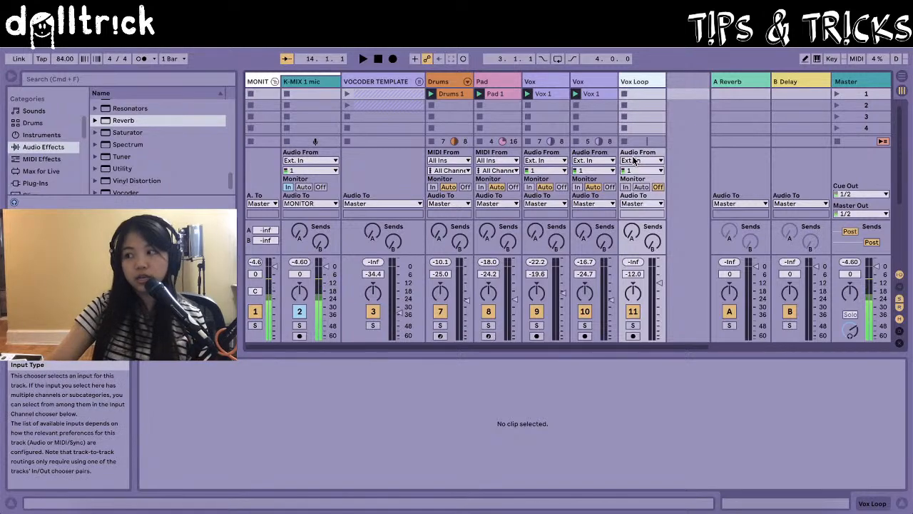
Set the Vox Loop track's audio input to K-MIX 1 mic, Post FX, and arm the track for recording.
click(633, 161)
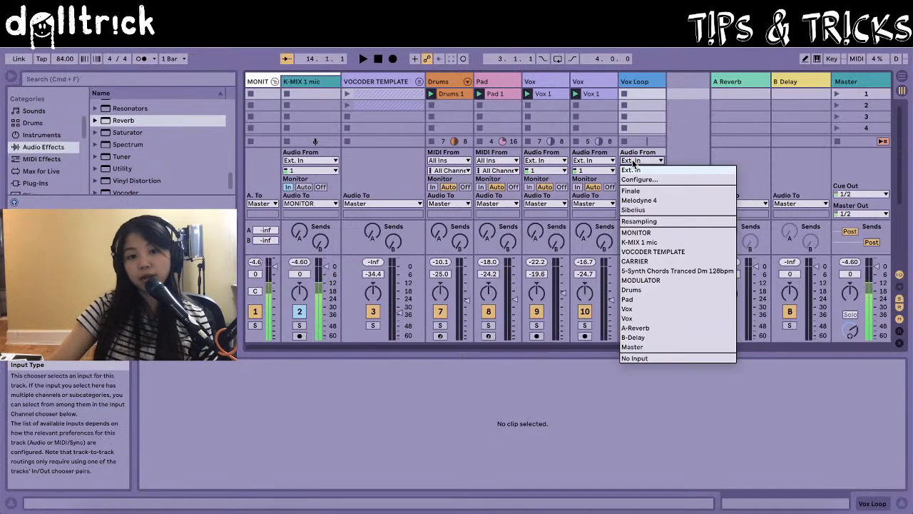
click(644, 242)
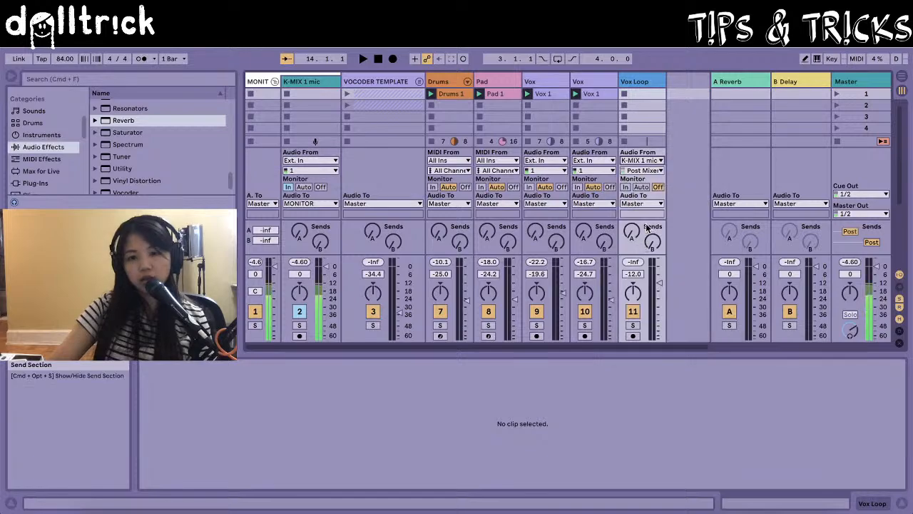
click(642, 171)
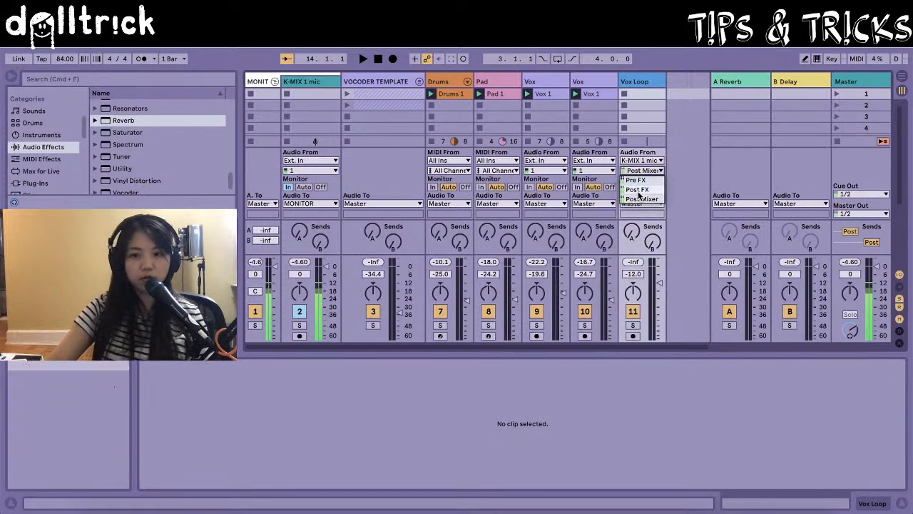
click(636, 189)
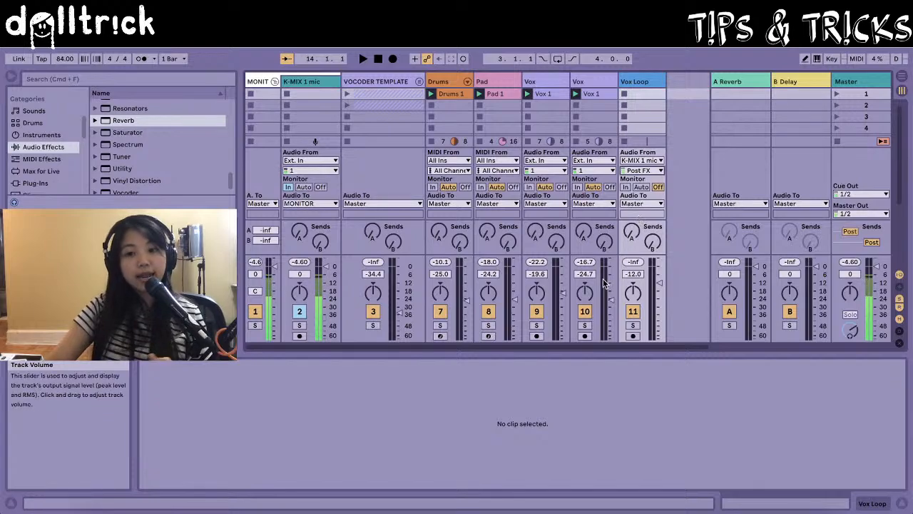
click(632, 335)
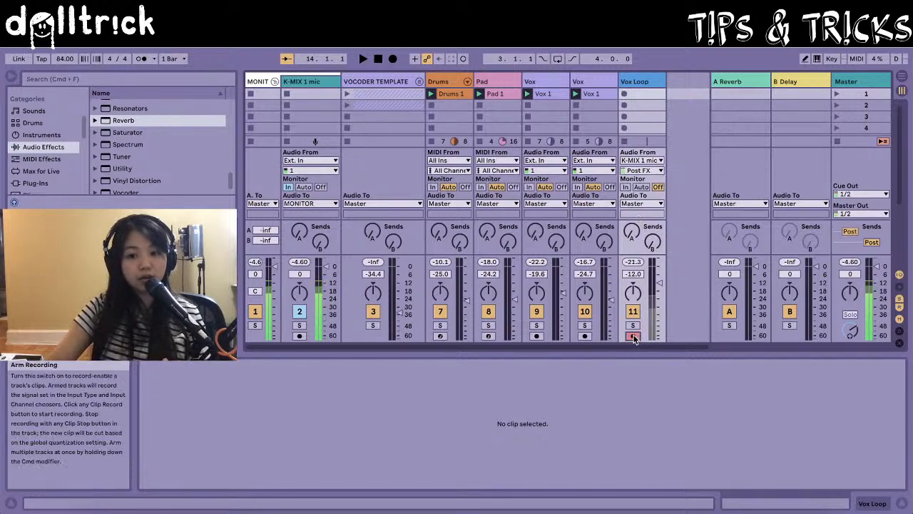
Examine the device chains of the K-MIX 1 mic track and the Vox Loop track.
click(311, 84)
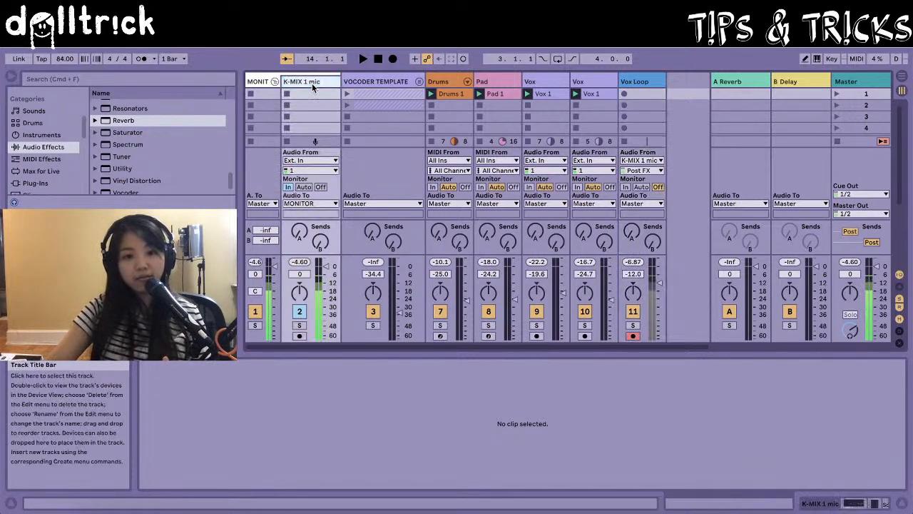
double_click(312, 83)
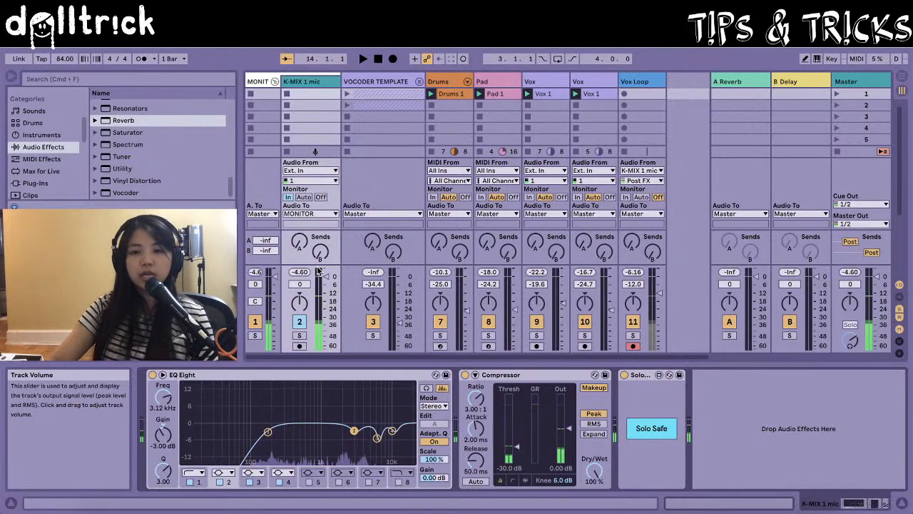
click(634, 82)
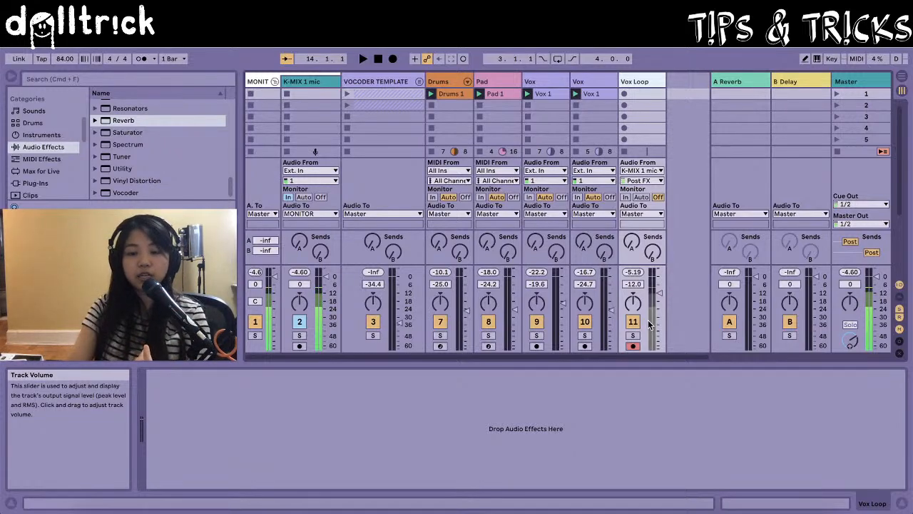
Review the original Vox track's effect chain and turn on the Reverb on the duplicate Vox track.
click(547, 82)
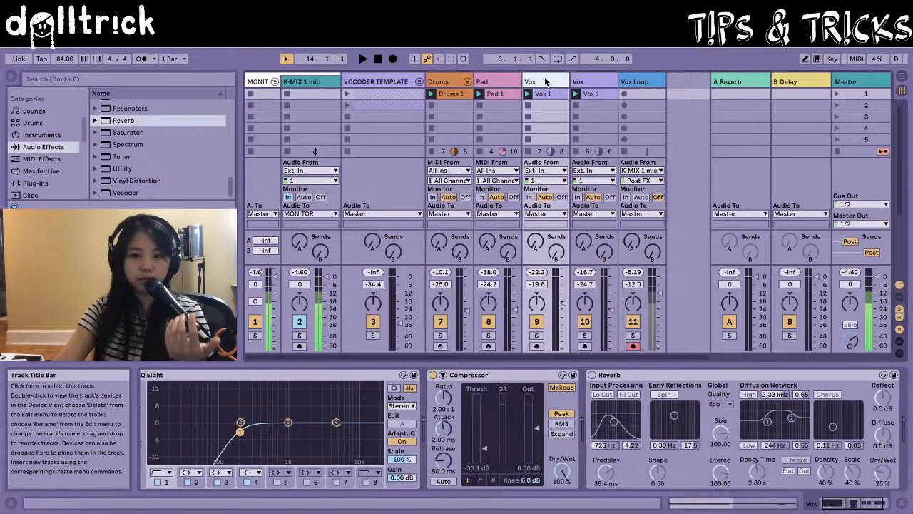
scroll(455, 420, left, 2)
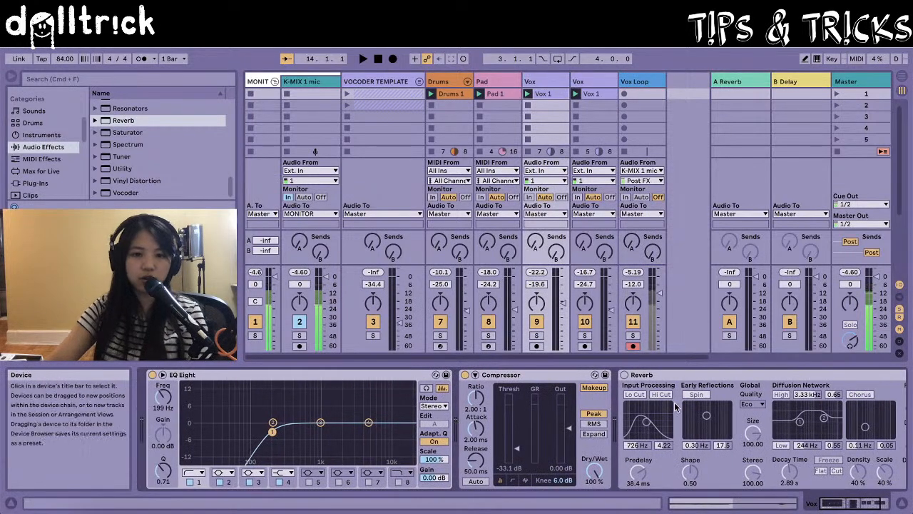
click(580, 82)
click(625, 375)
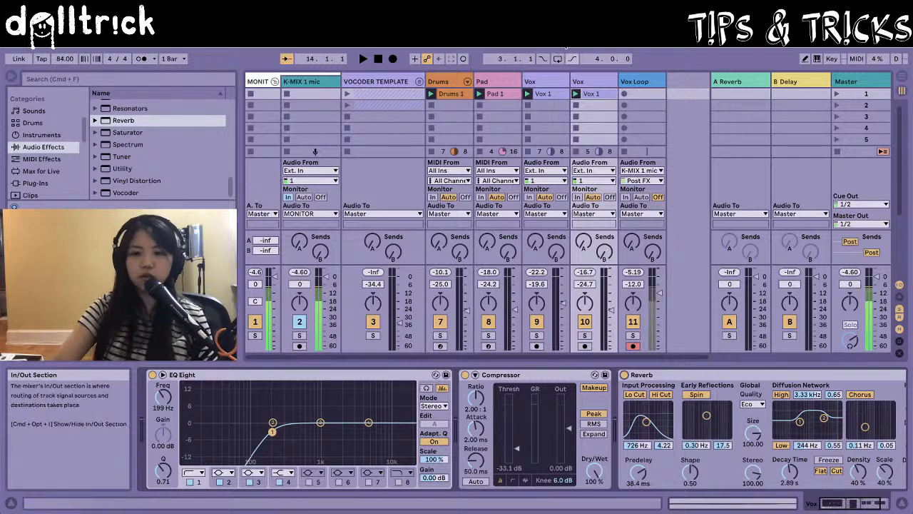
Duplicate the Vox Loop track three times and arm the copies alongside the original Vox Loop track.
click(637, 82)
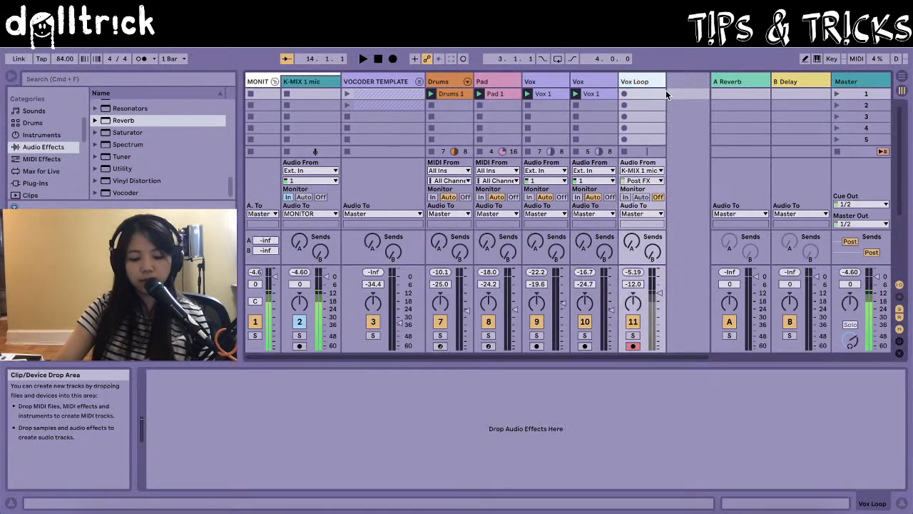
key(super+d)
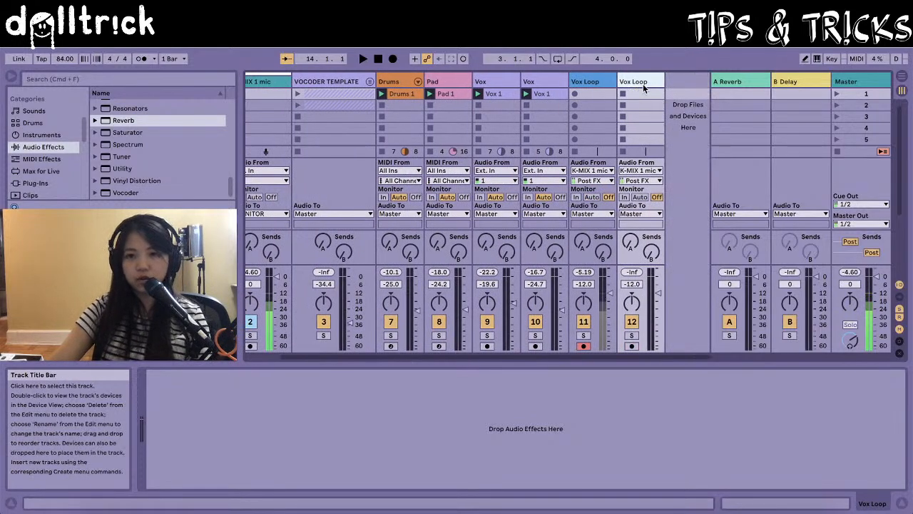
key(super+d)
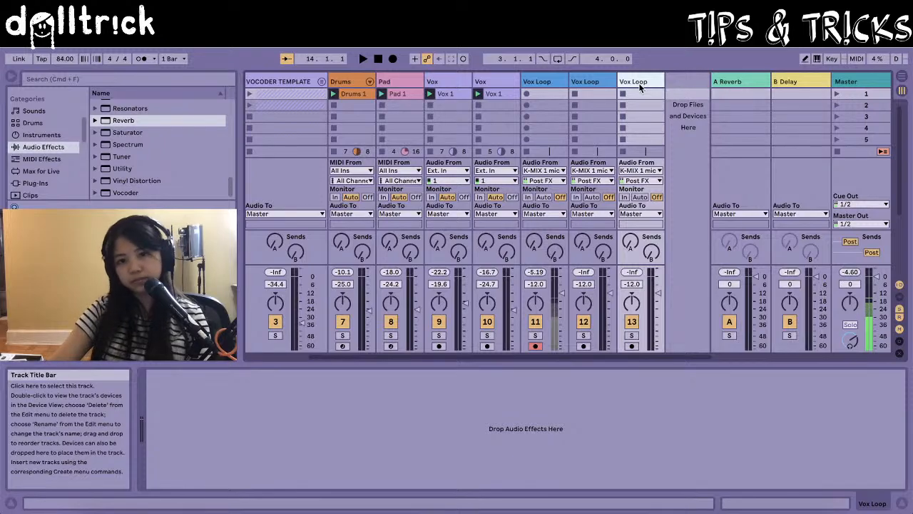
key(super+d)
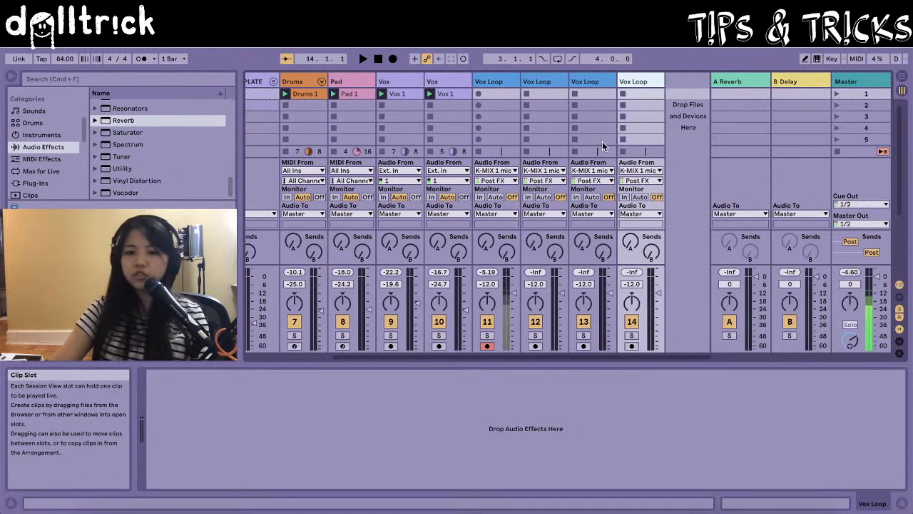
click(540, 349)
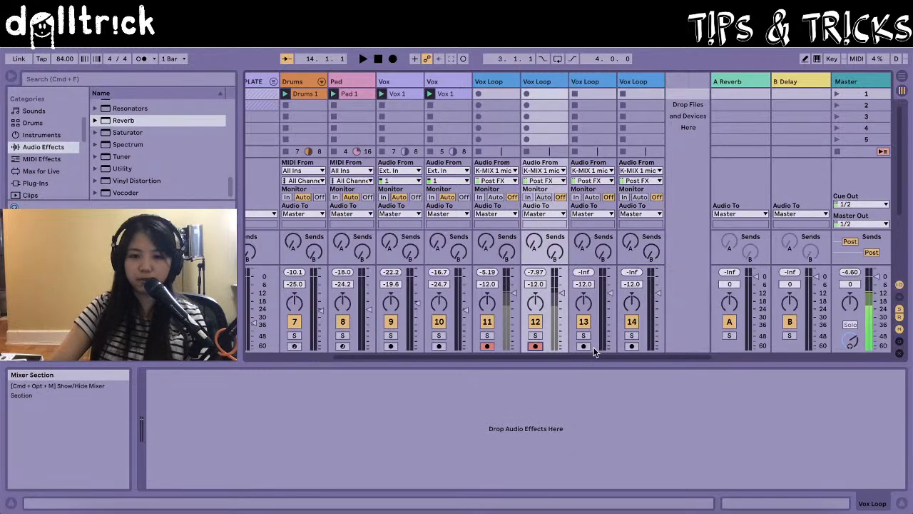
click(583, 346)
click(631, 346)
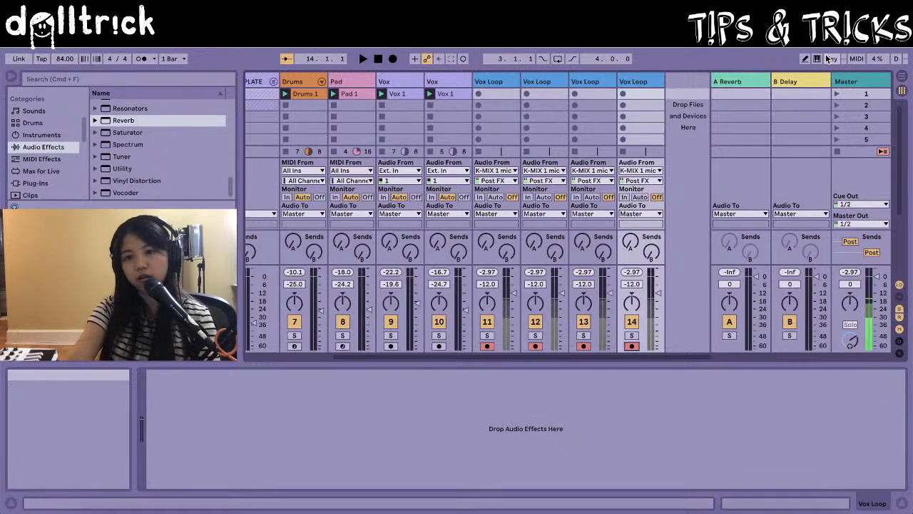
MIDI-map the first clip slots of the four Vox Loop tracks to C1, C#1, D1 and D#1 in order.
click(858, 60)
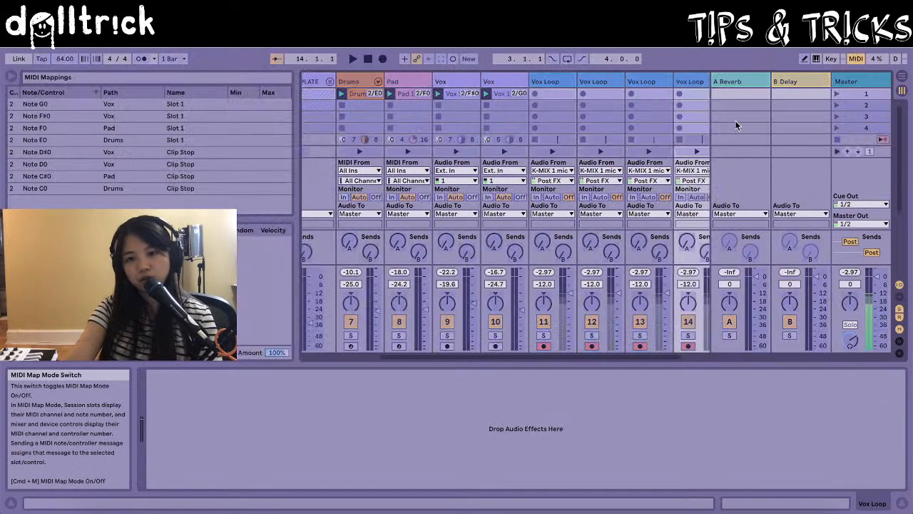
click(549, 91)
click(592, 95)
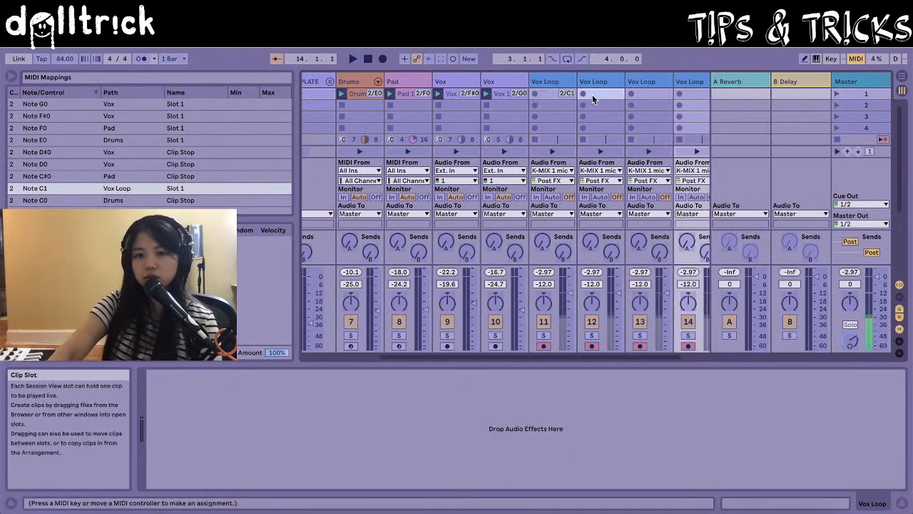
click(654, 95)
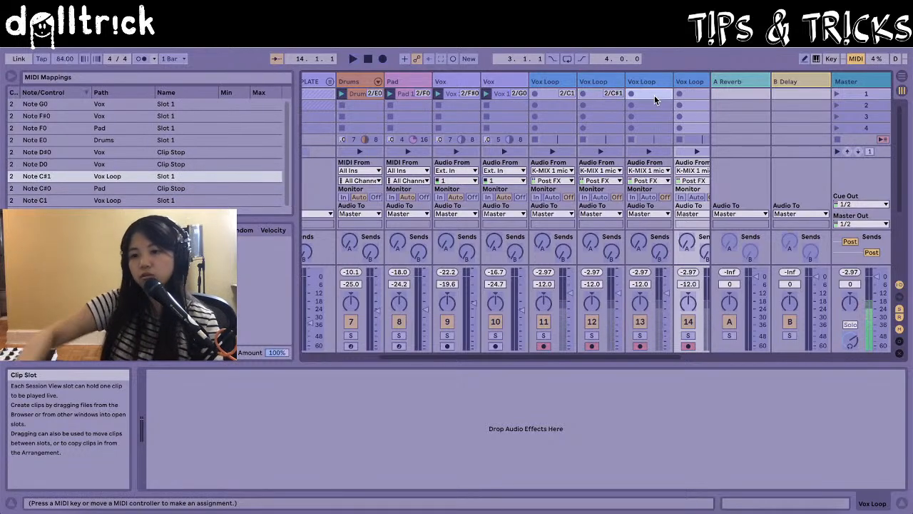
click(694, 91)
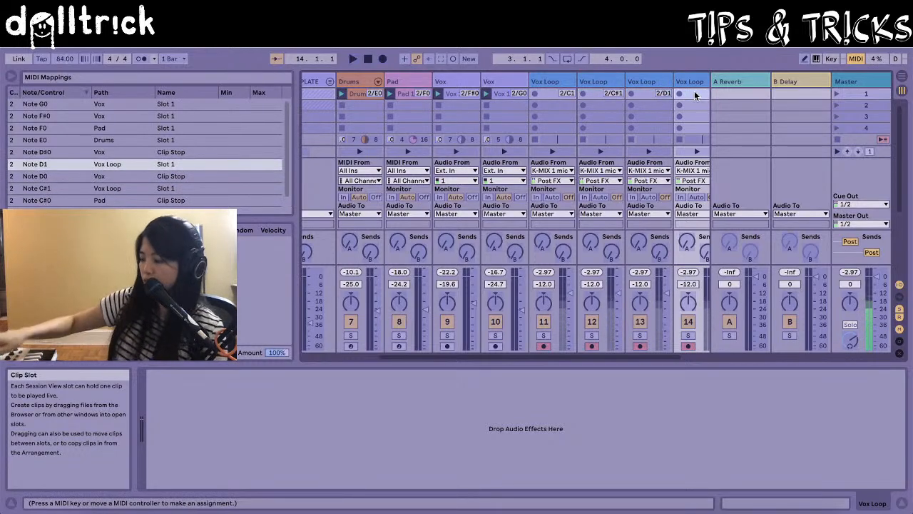
MIDI-map the clip stops of the four Vox Loop tracks to consecutive notes from G#0 to B0, keeping the existing mappings.
click(535, 141)
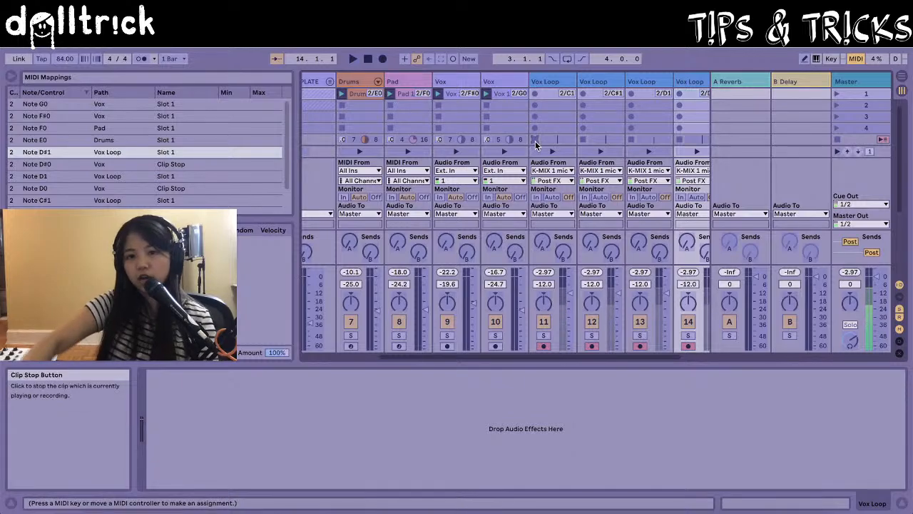
click(581, 139)
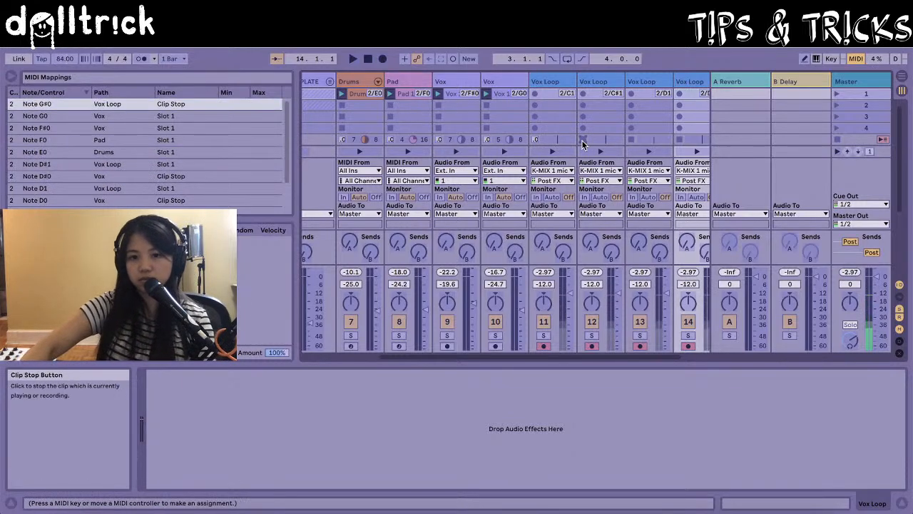
click(632, 139)
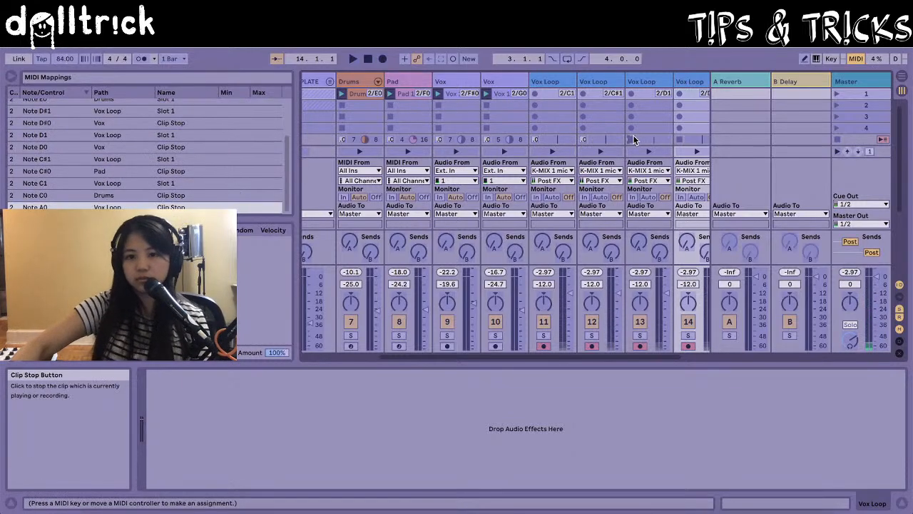
click(682, 139)
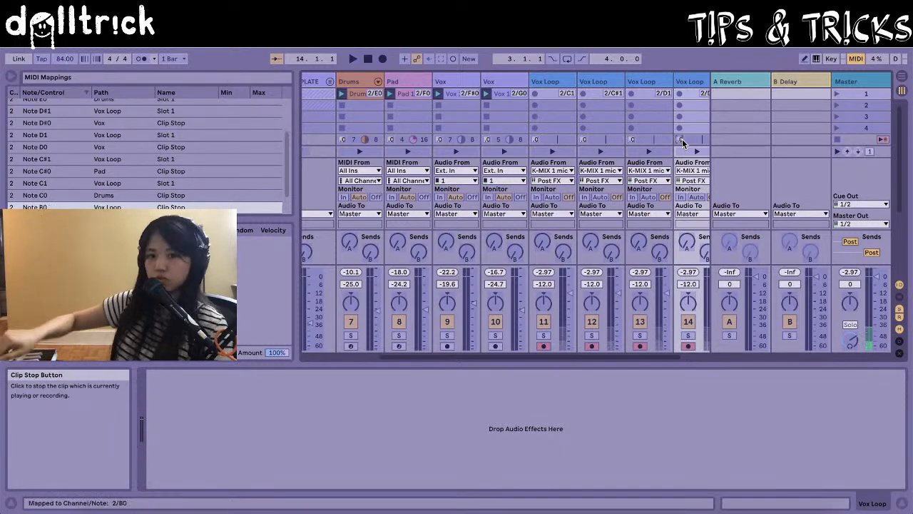
click(856, 59)
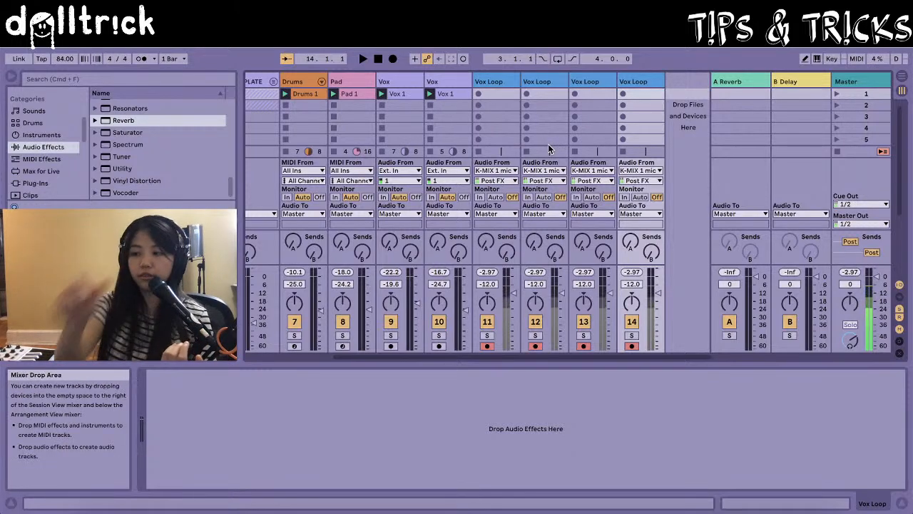
Compare the effects on the duplicate Vox track, the first Vox Loop track and the A Reverb and B Delay returns.
click(442, 82)
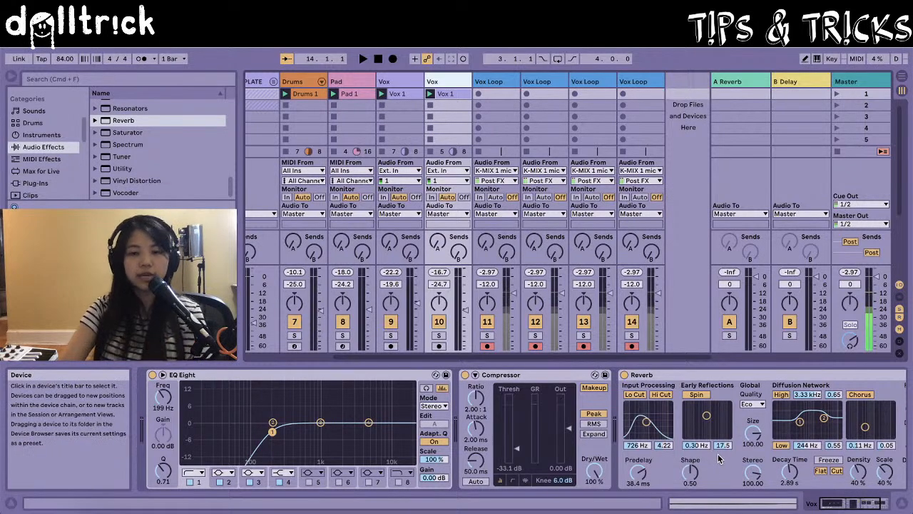
click(492, 82)
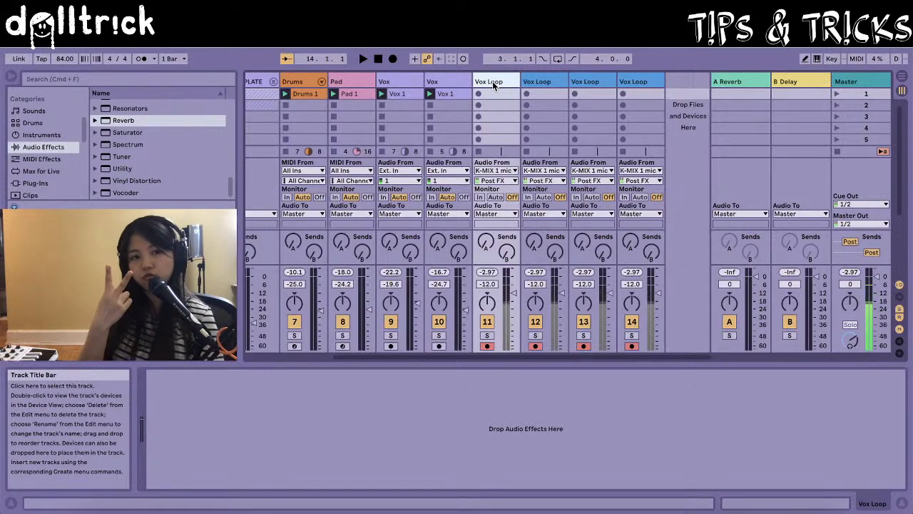
click(743, 81)
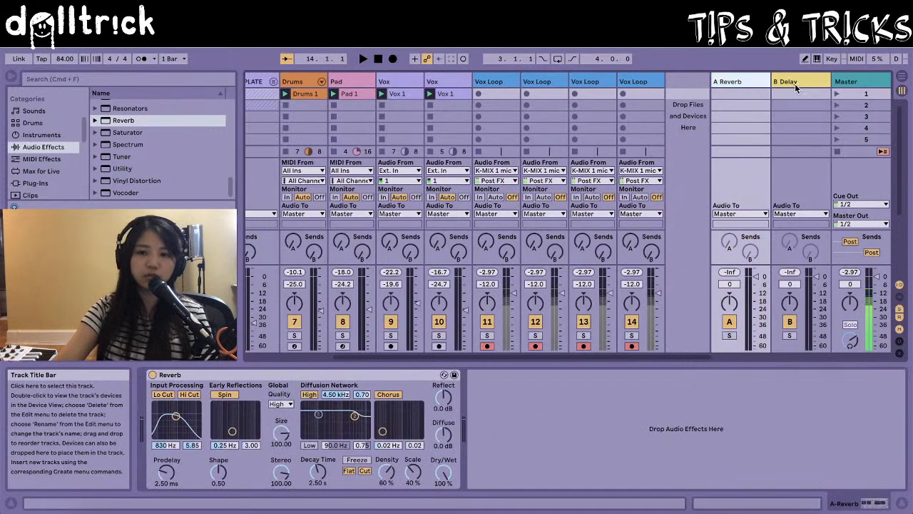
click(796, 87)
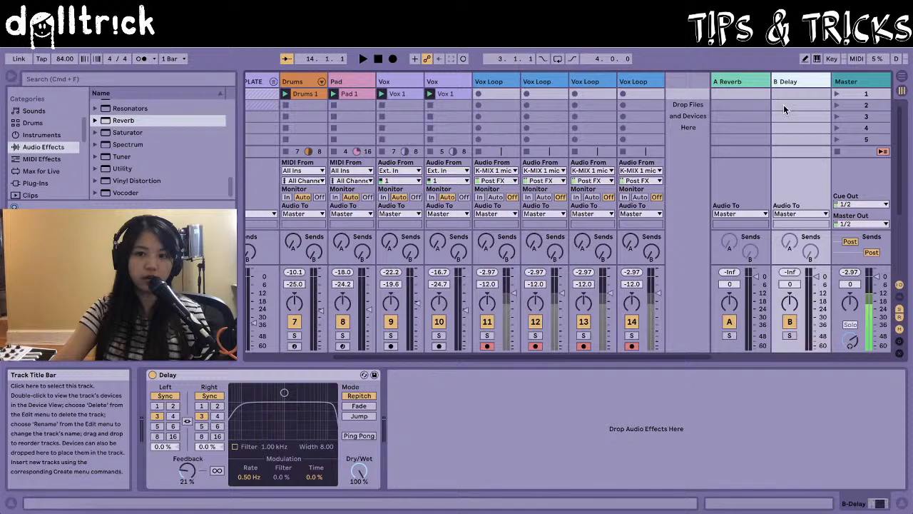
click(742, 82)
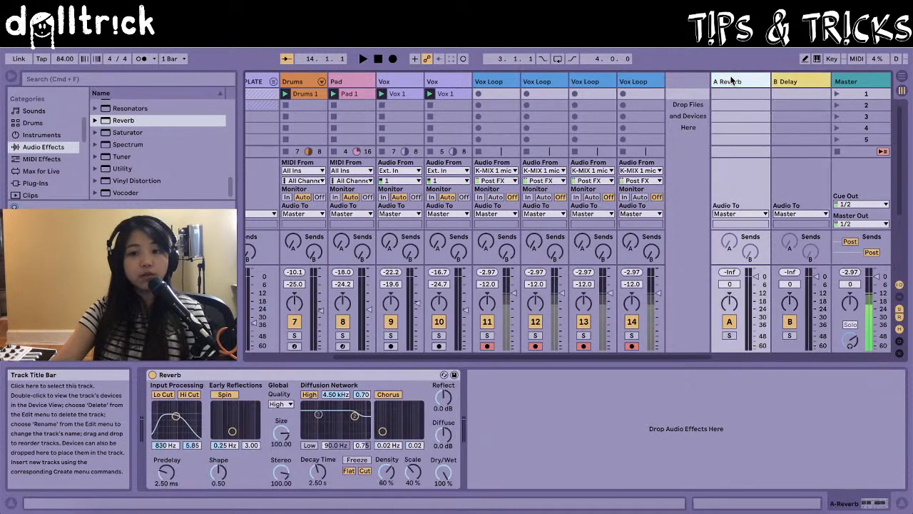
click(801, 82)
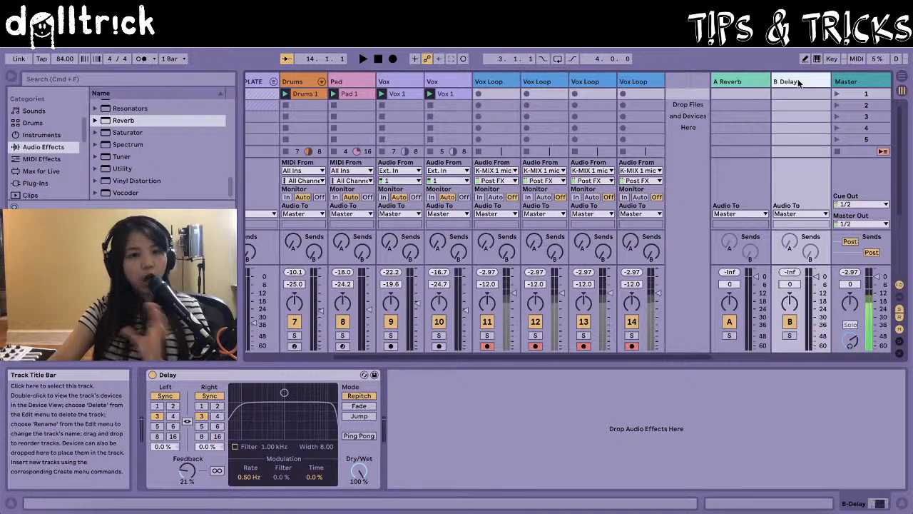
Try raising the A-Reverb and B-Delay sends on the K-MIX 1 mic track and turn both back down.
scroll(571, 223, left, 5)
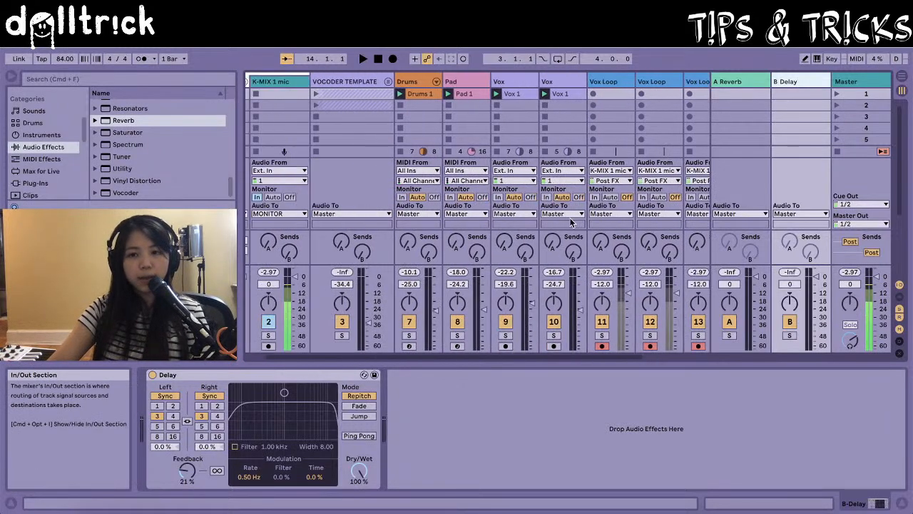
scroll(570, 223, left, 1)
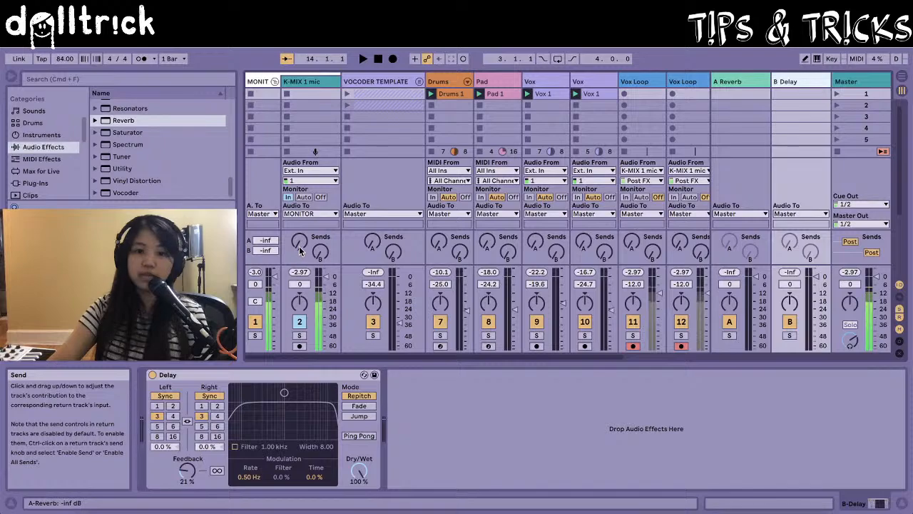
drag(300, 250, 300, 207)
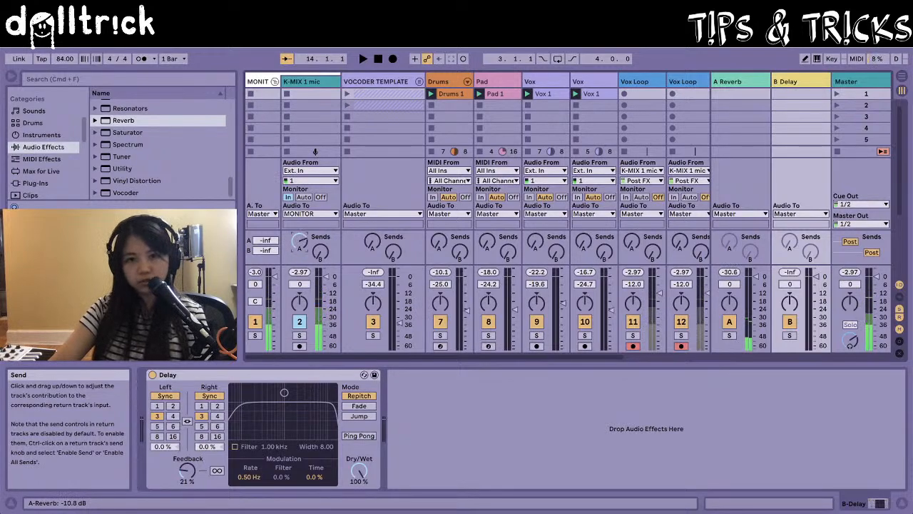
drag(320, 252, 321, 280)
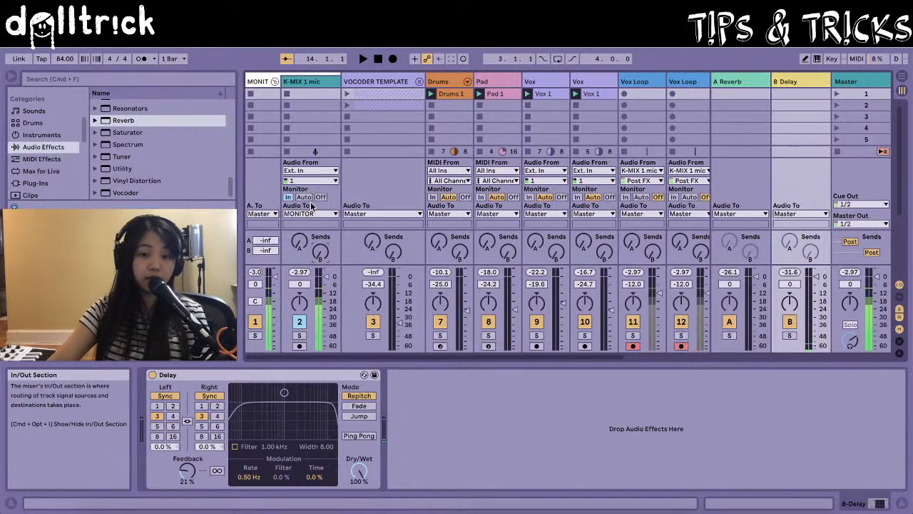
Raise the A-Reverb send on all four Vox Loop tracks together and set their B-Delay sends to -29.0 dB.
scroll(488, 265, right, 4)
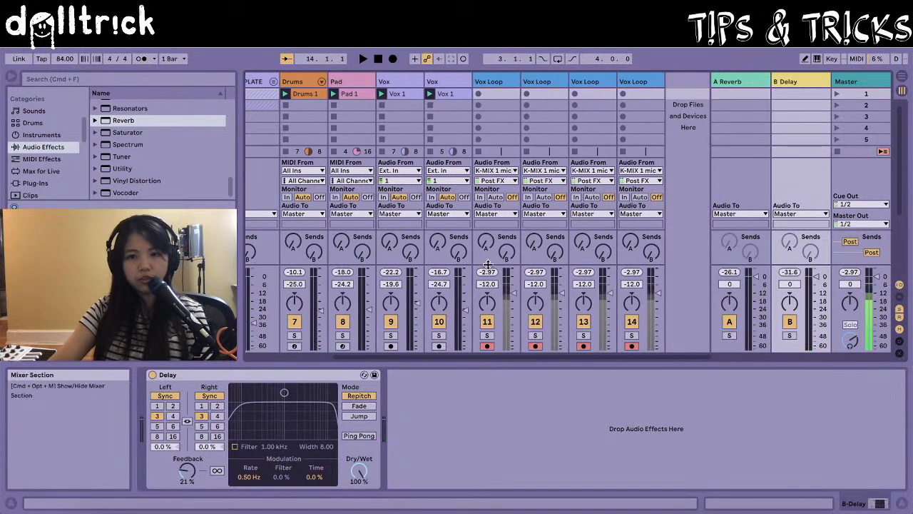
click(494, 81)
click(645, 84)
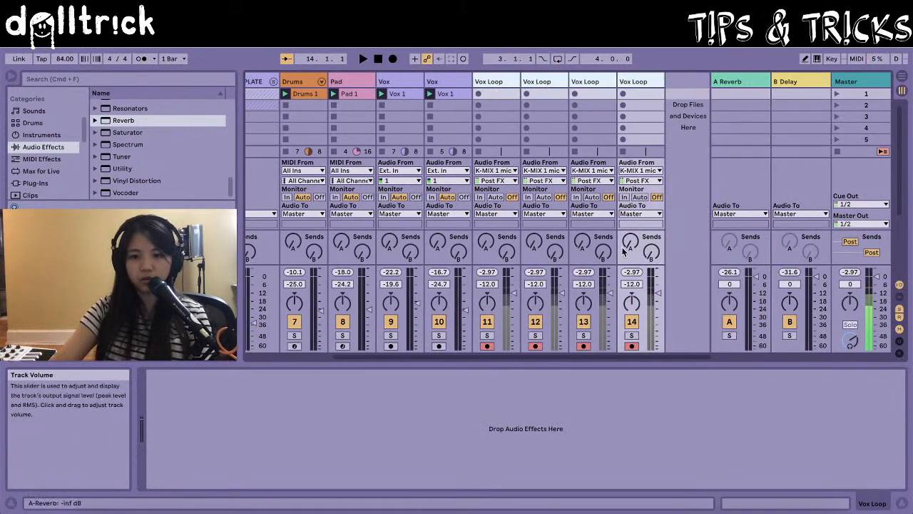
drag(630, 243, 630, 222)
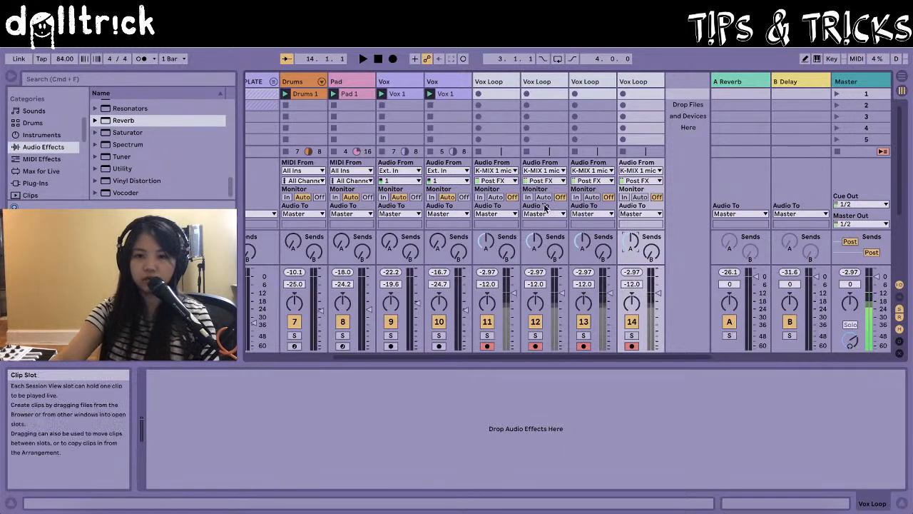
drag(507, 252, 507, 236)
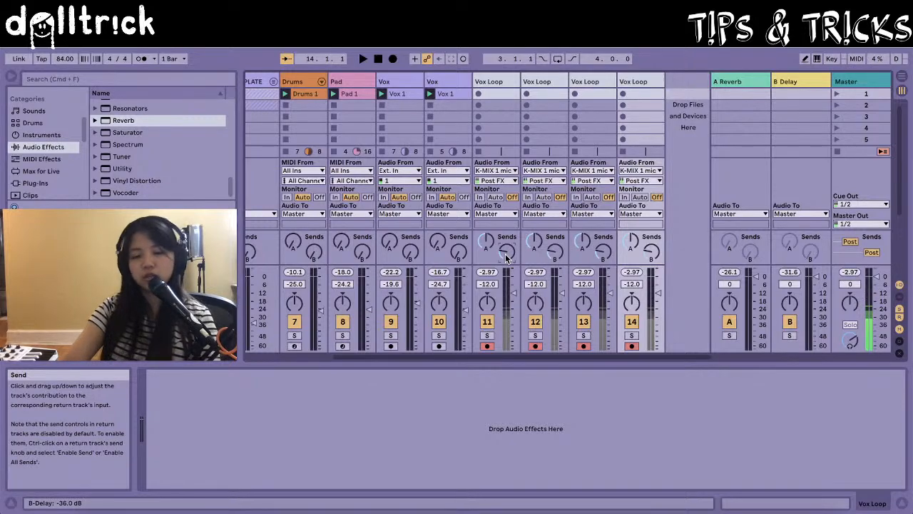
drag(506, 258, 505, 252)
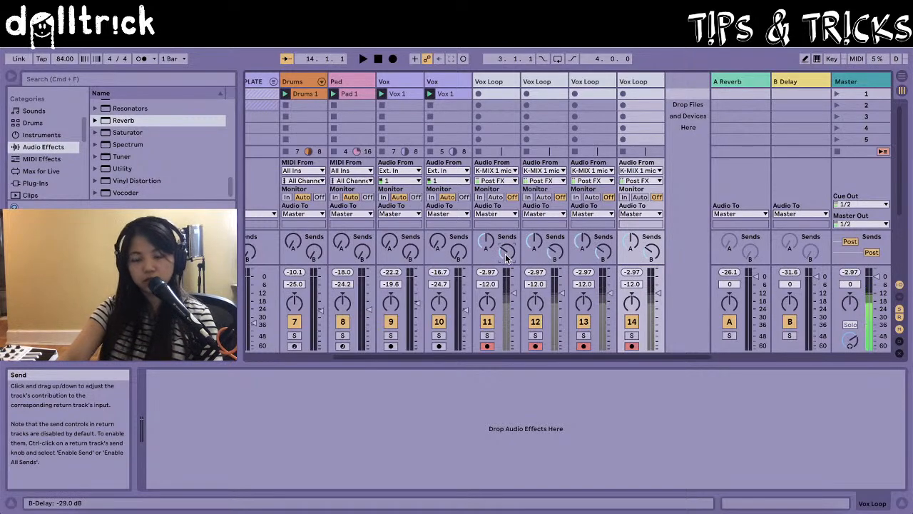
Raise Drums to -15.0 dB, Pad to -16.0 dB and the Vox tracks to -7.0 and -10.3 dB, and record a clip on each Vox Loop track.
scroll(589, 127, left, 3)
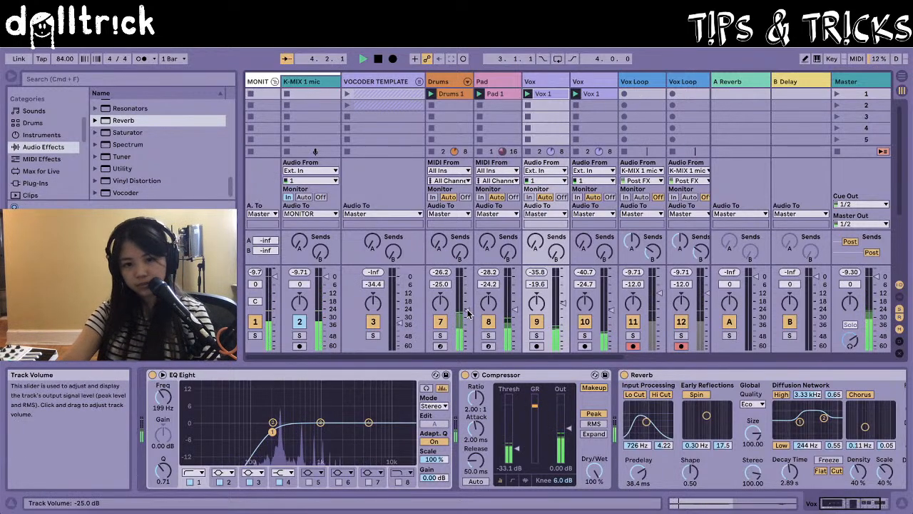
drag(468, 311, 610, 291)
scroll(594, 264, right, 3)
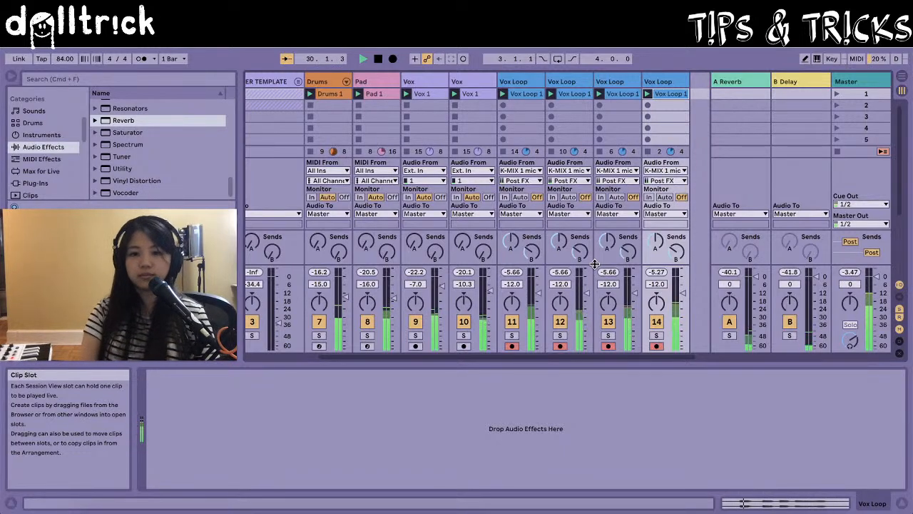
Lower Drums through the last Vox Loop together, with Vox Loops at -46.4 dB, and raise the Vox Loops' A-Reverb sends and B-Delay sends to -19.0 dB.
click(512, 82)
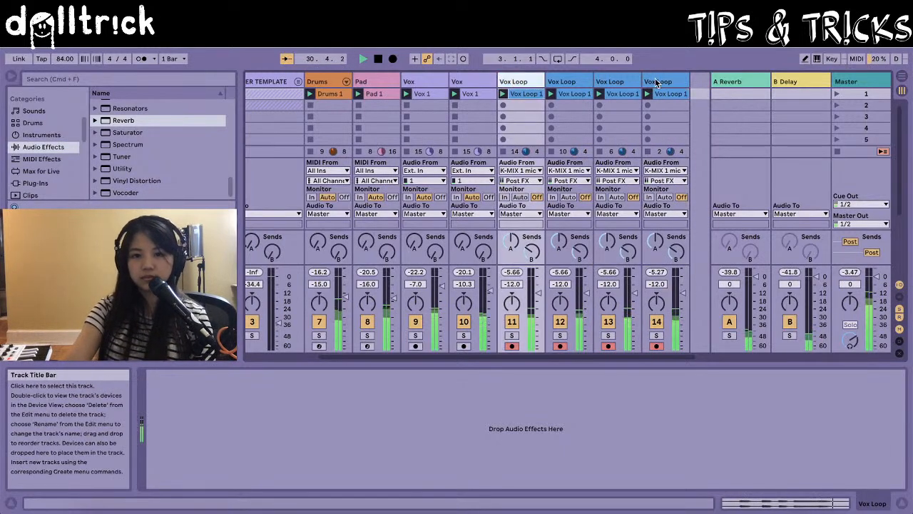
shift+click(656, 82)
click(321, 80)
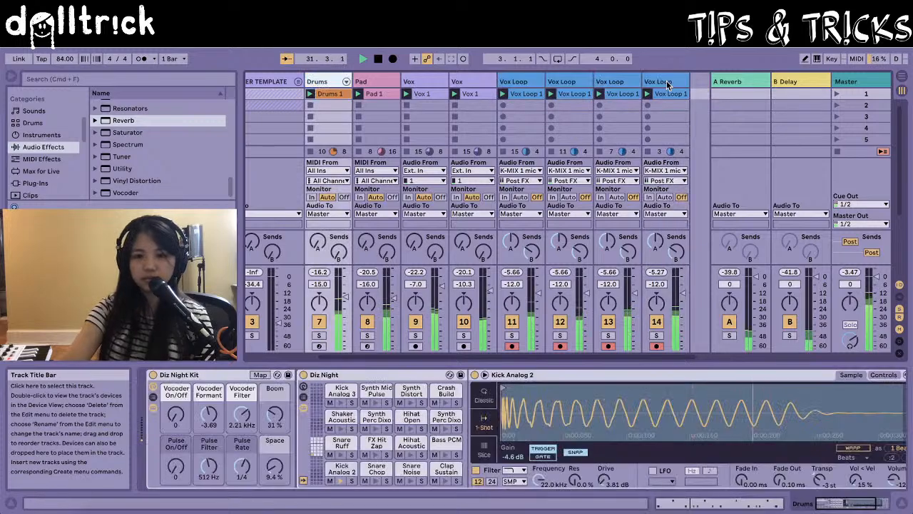
click(667, 83)
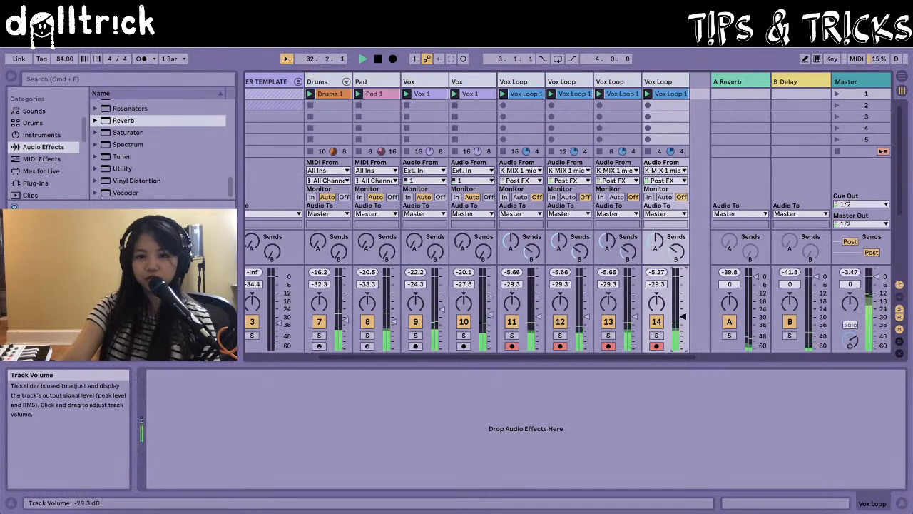
drag(683, 316, 683, 330)
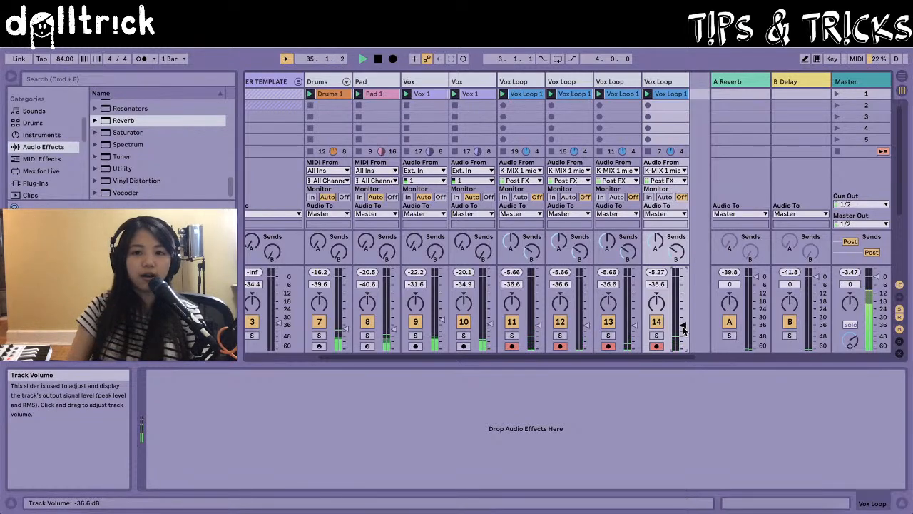
drag(682, 329, 683, 338)
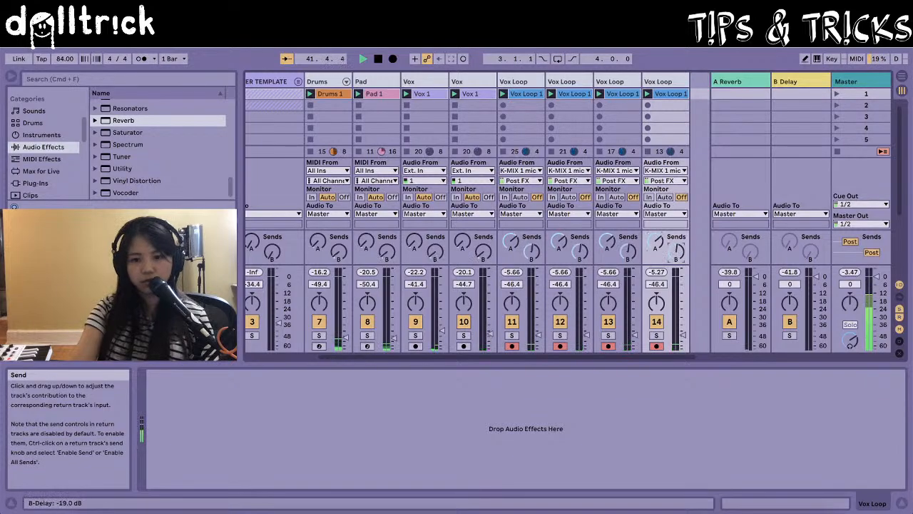
Raise the A-Reverb sends on both Vox tracks and set the Pad track's A-Reverb send to -28.0 dB.
click(463, 81)
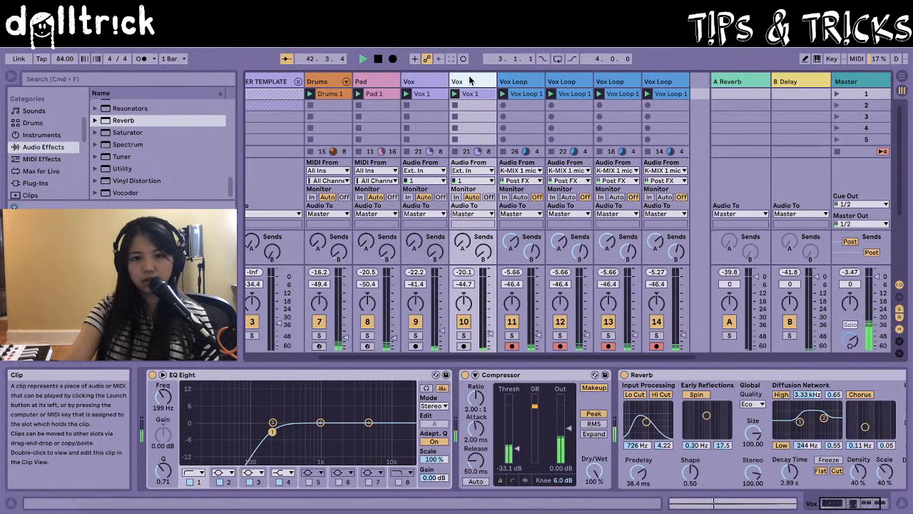
click(338, 83)
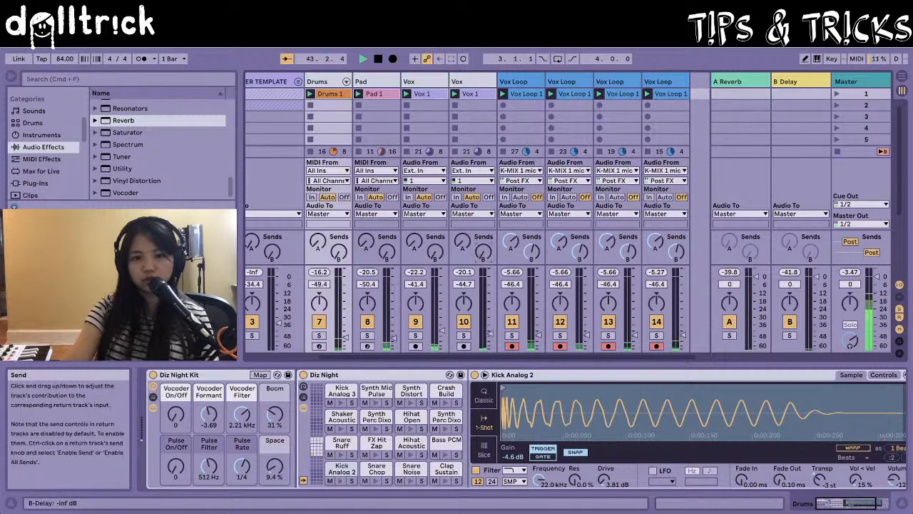
click(424, 80)
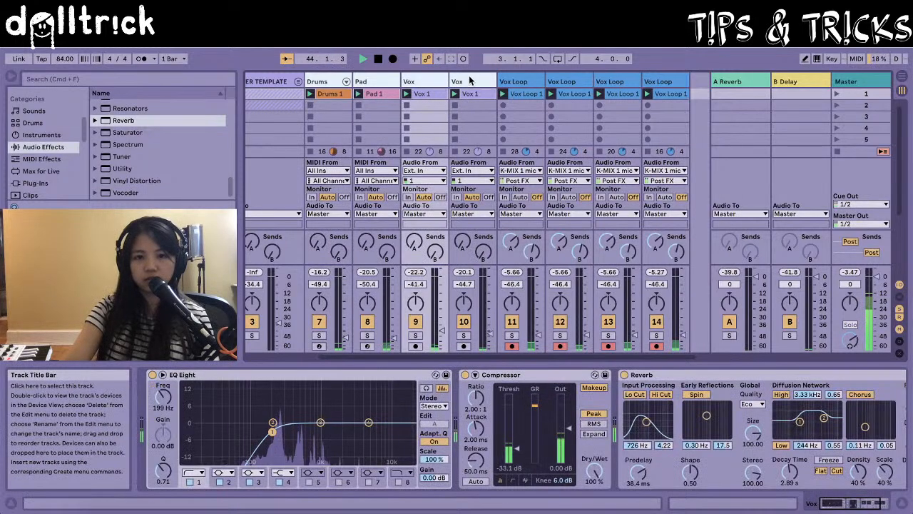
key(Left)
click(420, 79)
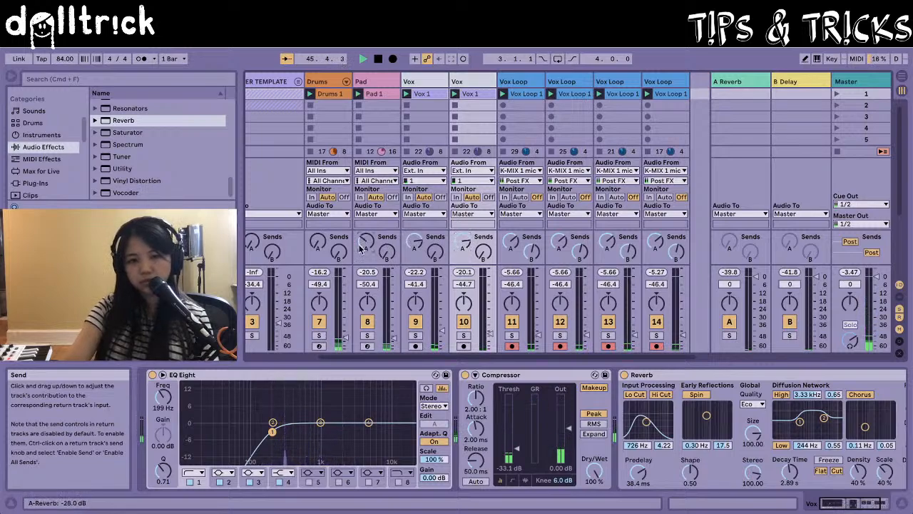
Raise the volumes of all tracks from Drums to the last Vox Loop together, bringing the Vox Loops to -13.5 dB.
click(335, 82)
click(663, 81)
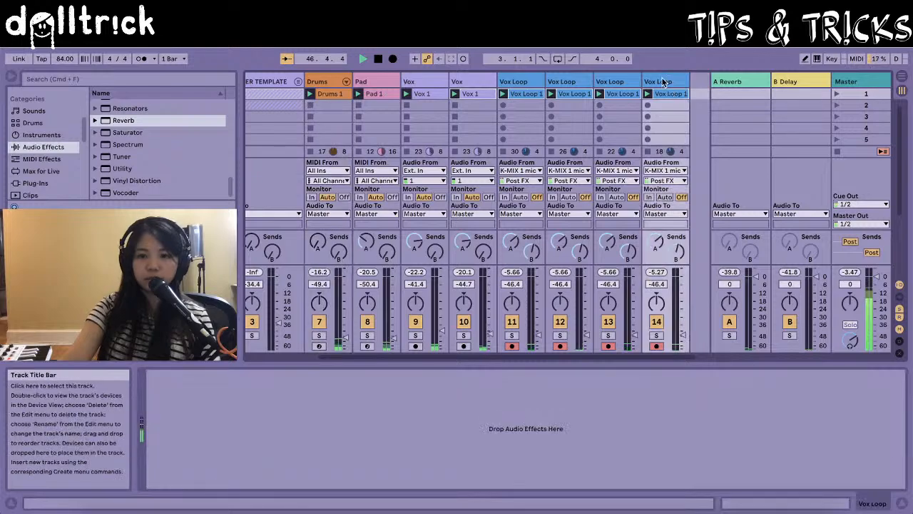
click(352, 86)
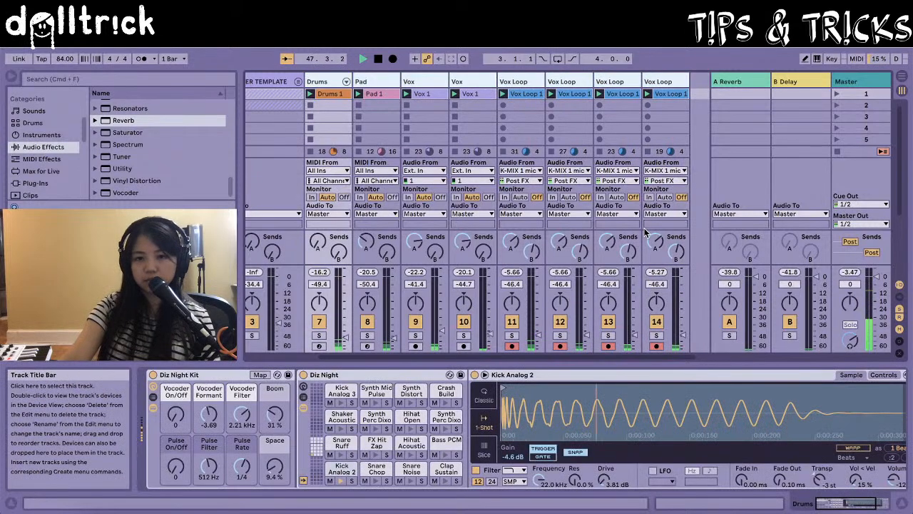
drag(682, 333, 682, 294)
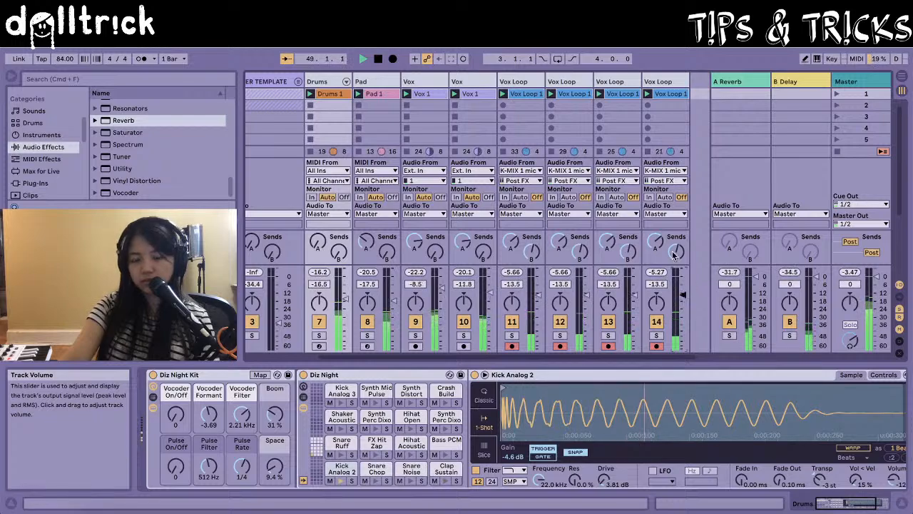
Lower the four Vox Loop tracks together to -17.7 dB and stop playback.
click(527, 83)
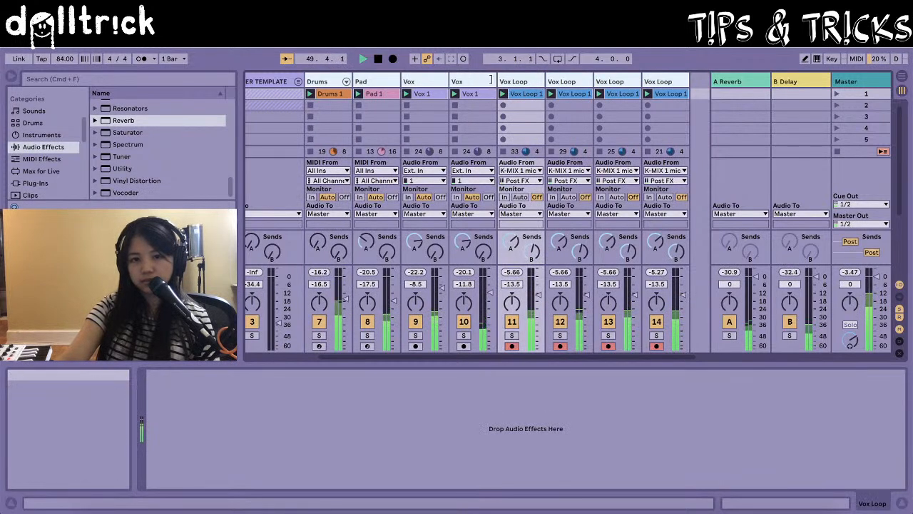
click(476, 83)
click(515, 84)
shift+click(663, 82)
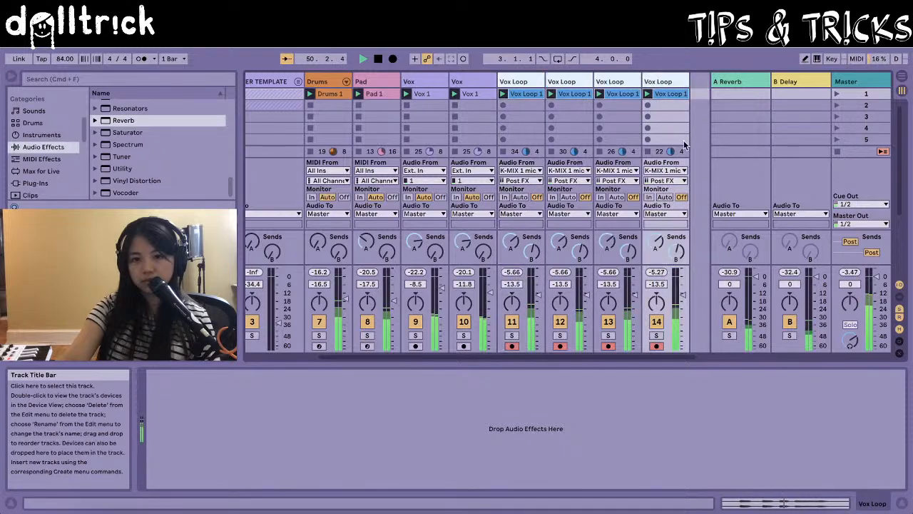
drag(682, 294, 682, 301)
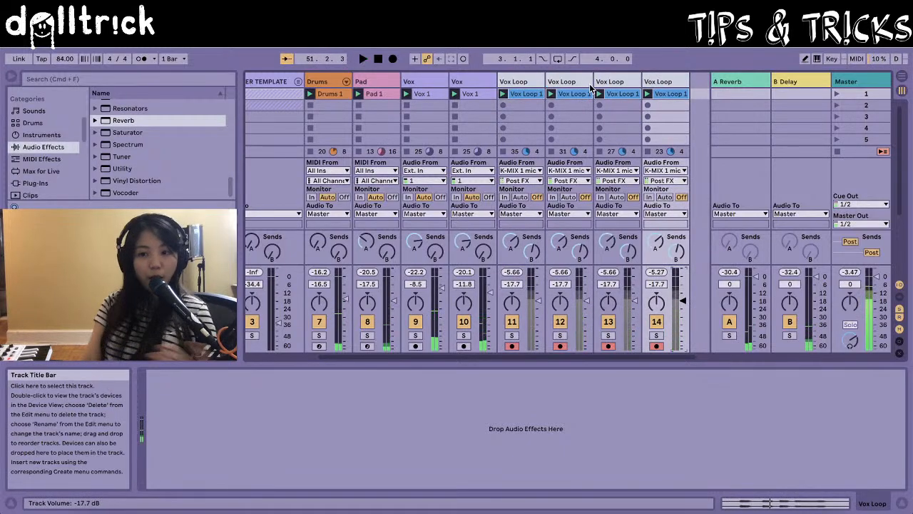
Stop all clips and raise the volumes of Drums through the last Vox Loop together, bringing the Vox Loops to -15.4 dB.
click(836, 152)
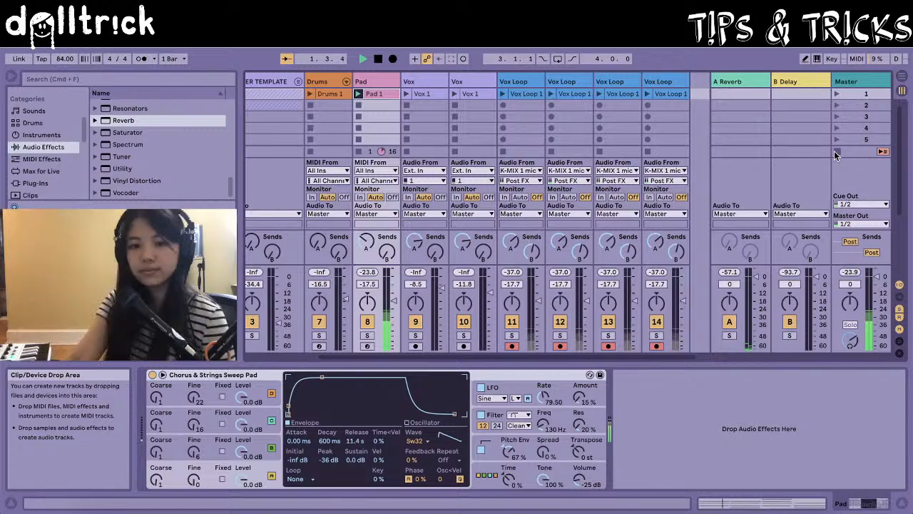
click(334, 81)
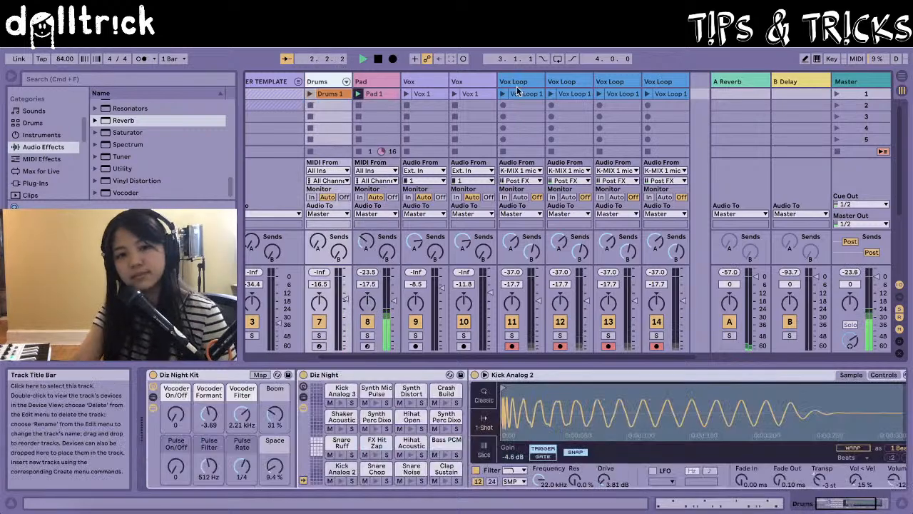
click(663, 86)
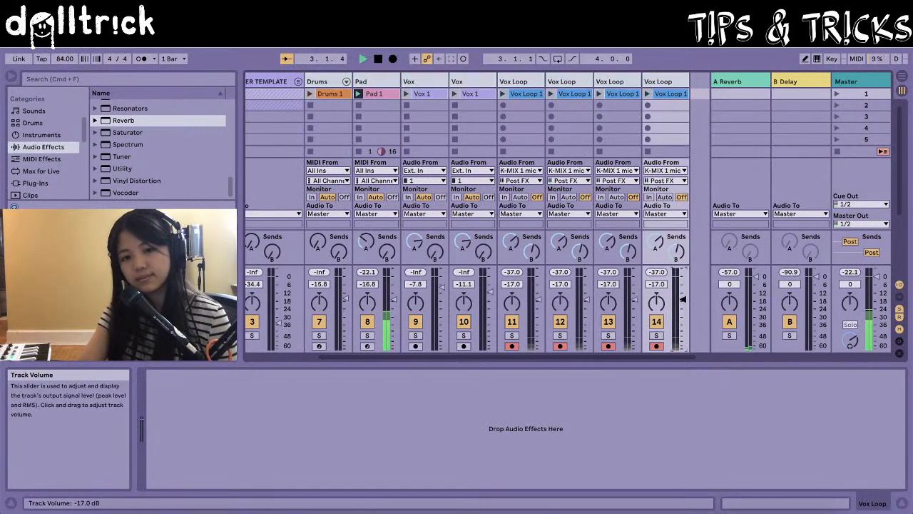
click(465, 79)
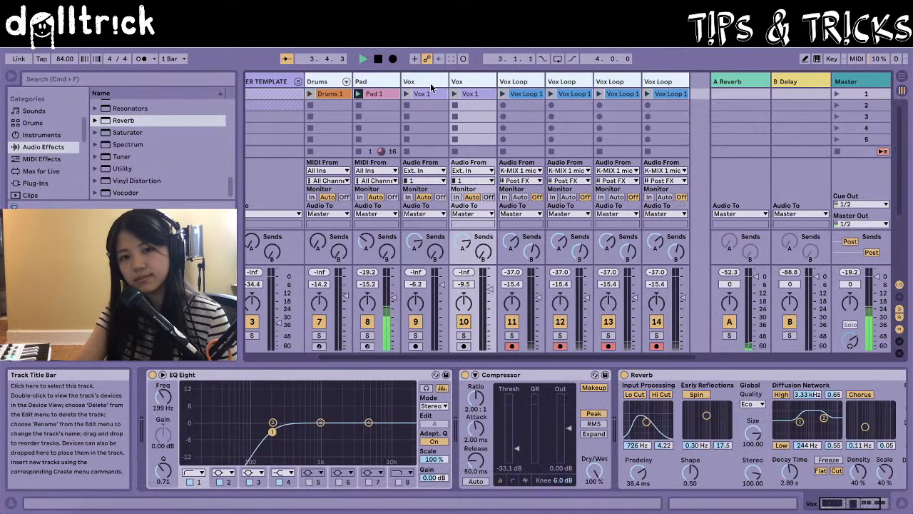
click(429, 82)
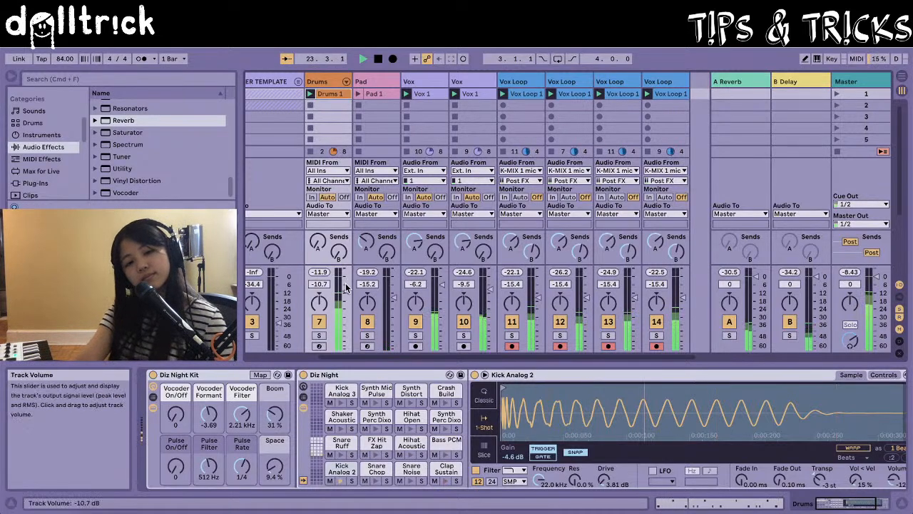
Raise the Drums track's volume to -9.3 dB and stop playback.
drag(345, 291, 345, 288)
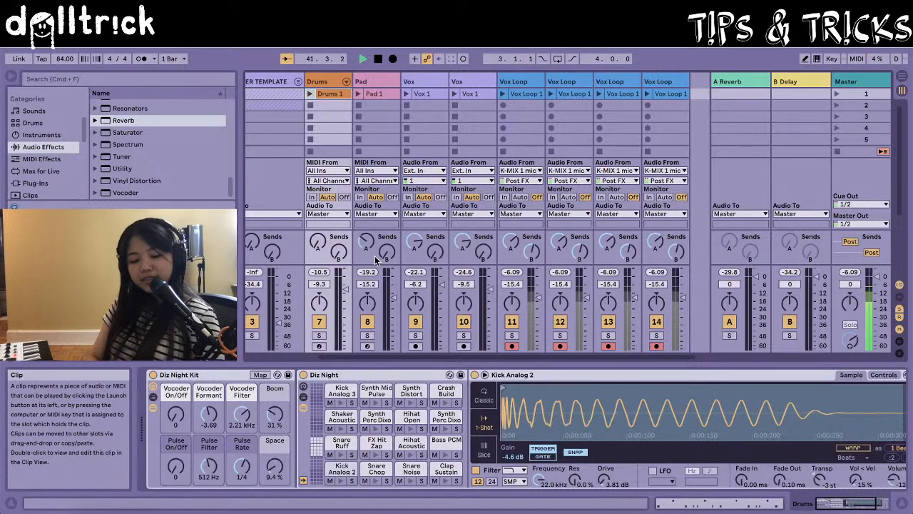
key(space)
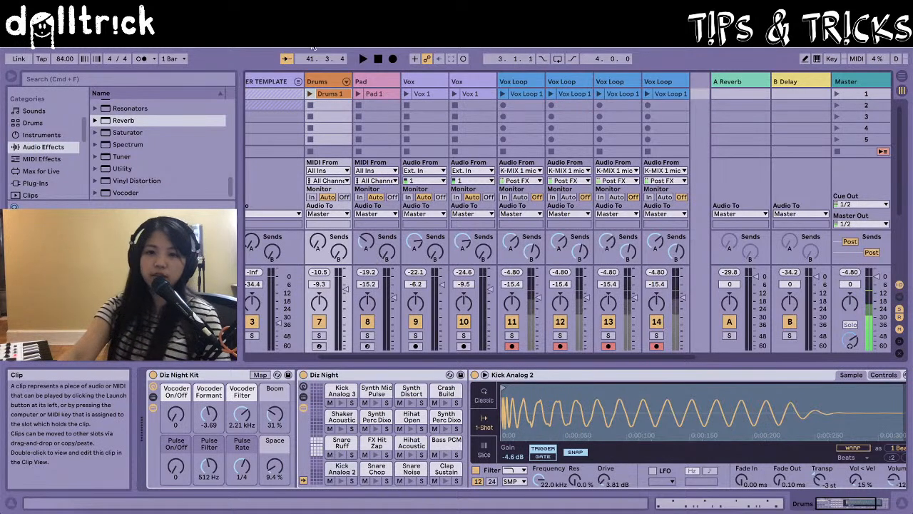
Review the K-MIX 1 mic track's effect chain and the four Vox Loop tracks it feeds.
scroll(411, 106, left, 4)
click(331, 84)
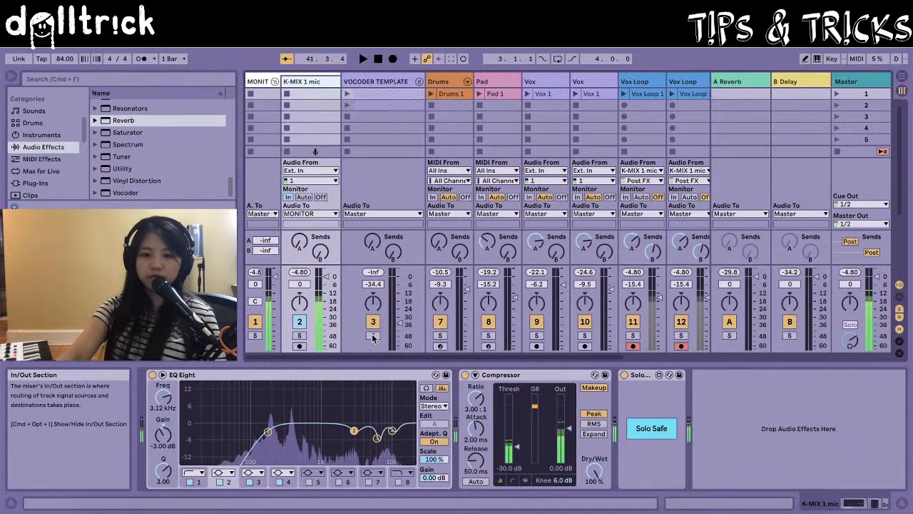
scroll(596, 136, right, 3)
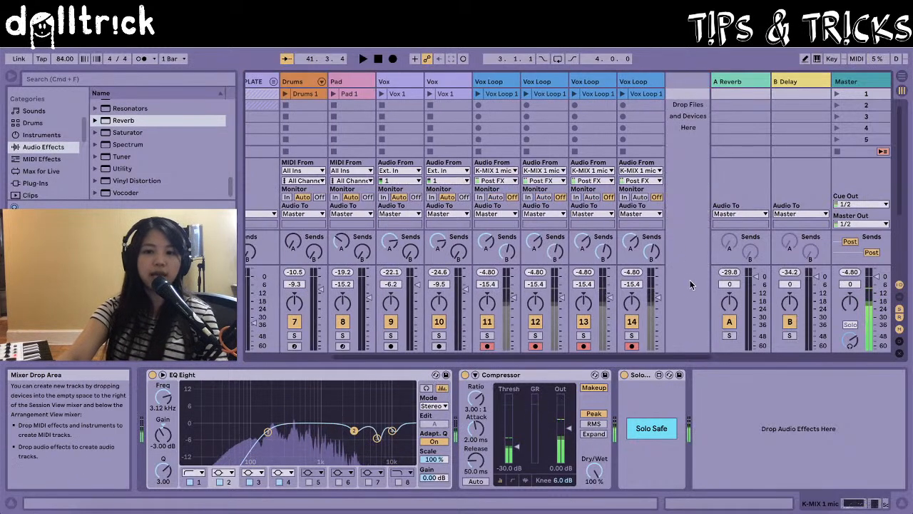
click(542, 81)
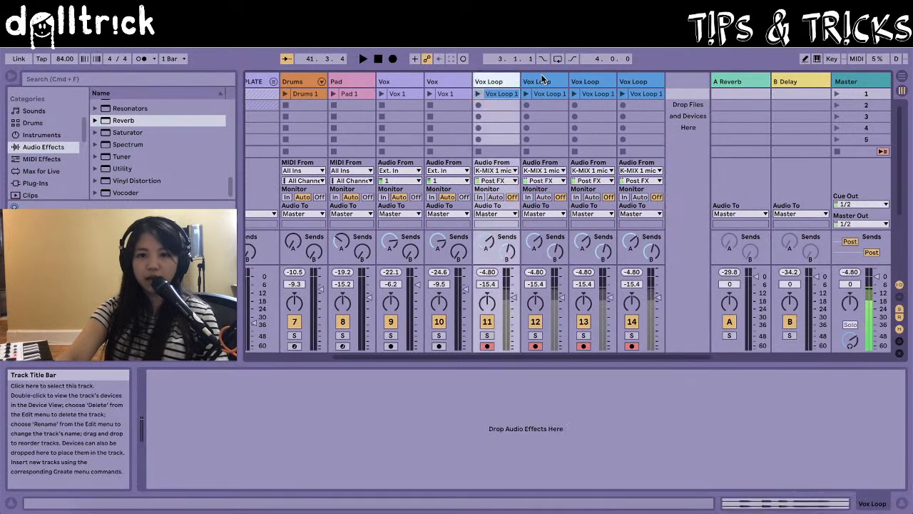
click(596, 83)
click(631, 84)
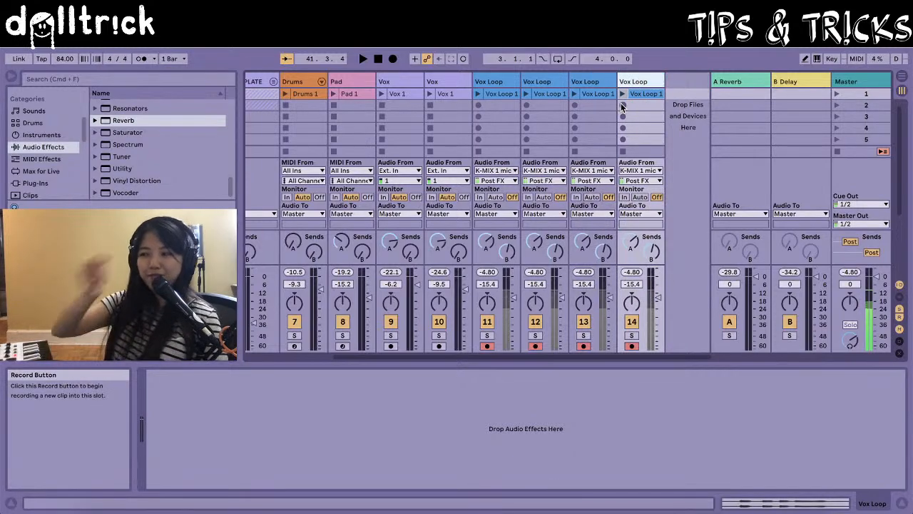